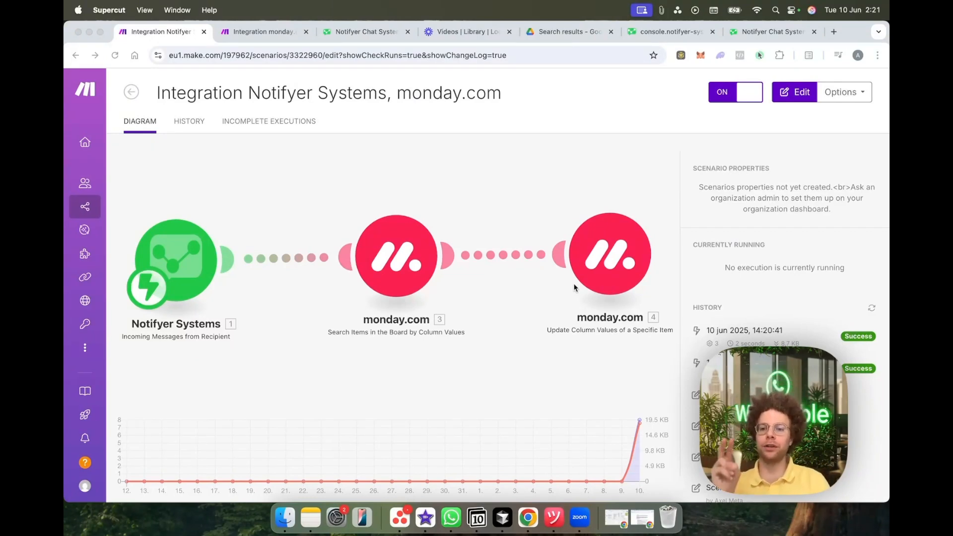
Step: Review the Integration monday.com scenario and the My Contacts board in monday.com, and return to the Notifyer Systems scenario in Make
{"action": "left_click", "coordinate": [418, 396]}
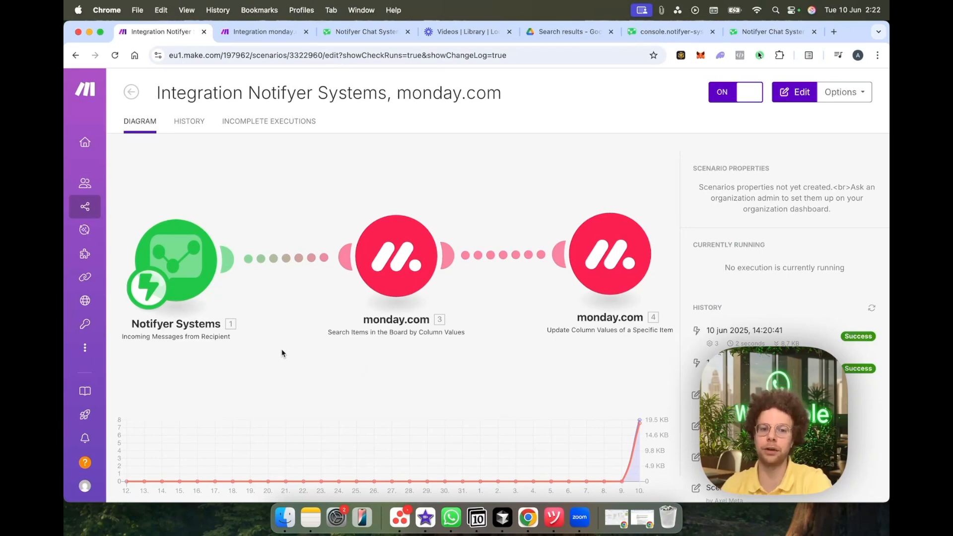
{"action": "left_click", "coordinate": [271, 34]}
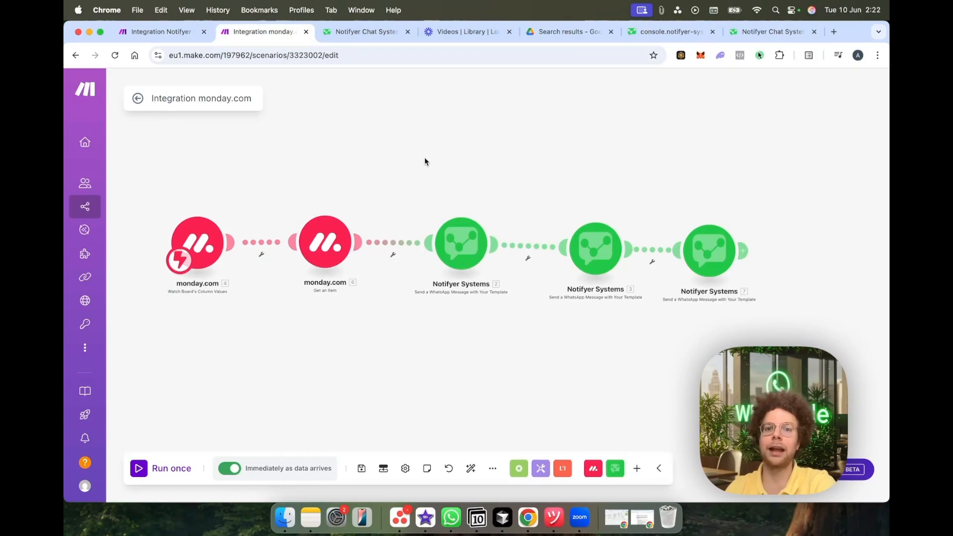
{"action": "key", "text": "ctrl+Up"}
{"action": "left_click", "coordinate": [686, 397]}
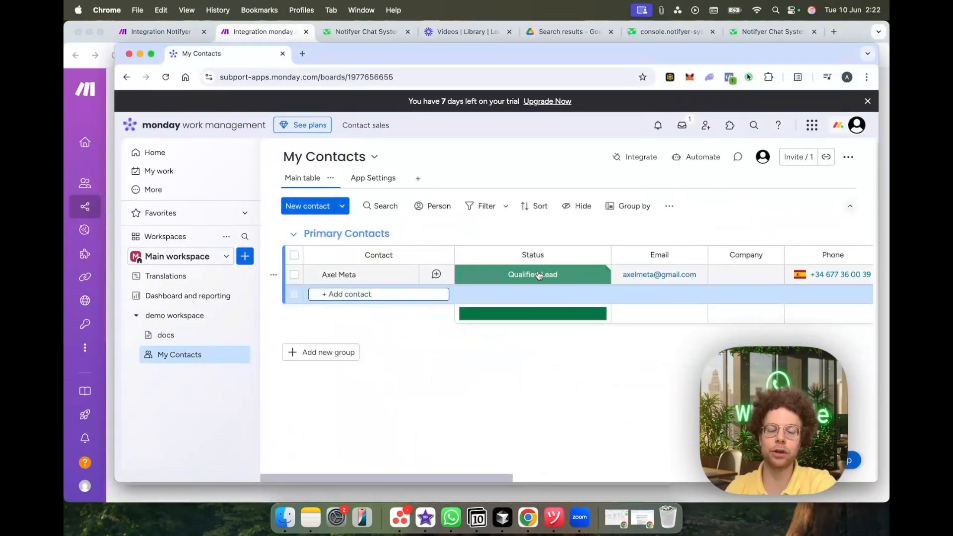
{"action": "left_click", "coordinate": [268, 39]}
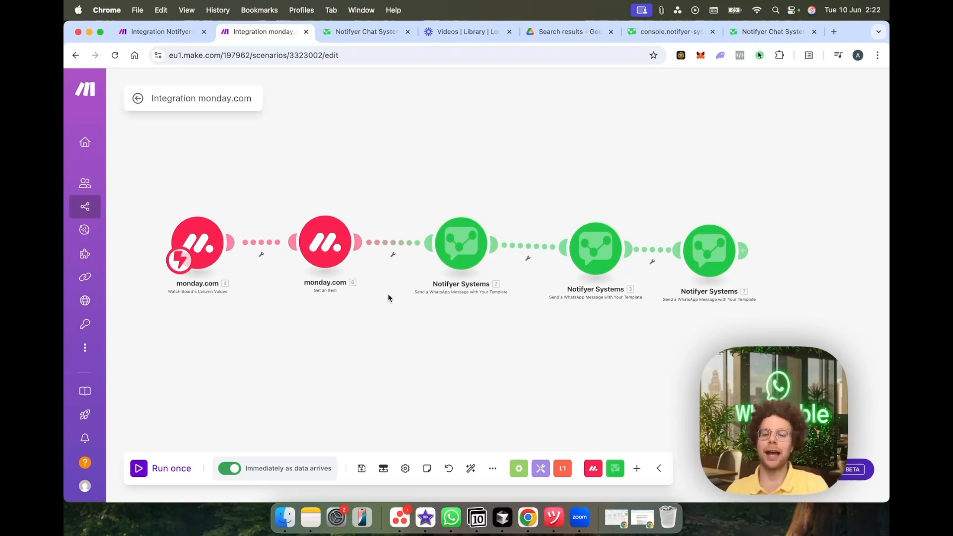
{"action": "left_click", "coordinate": [148, 32]}
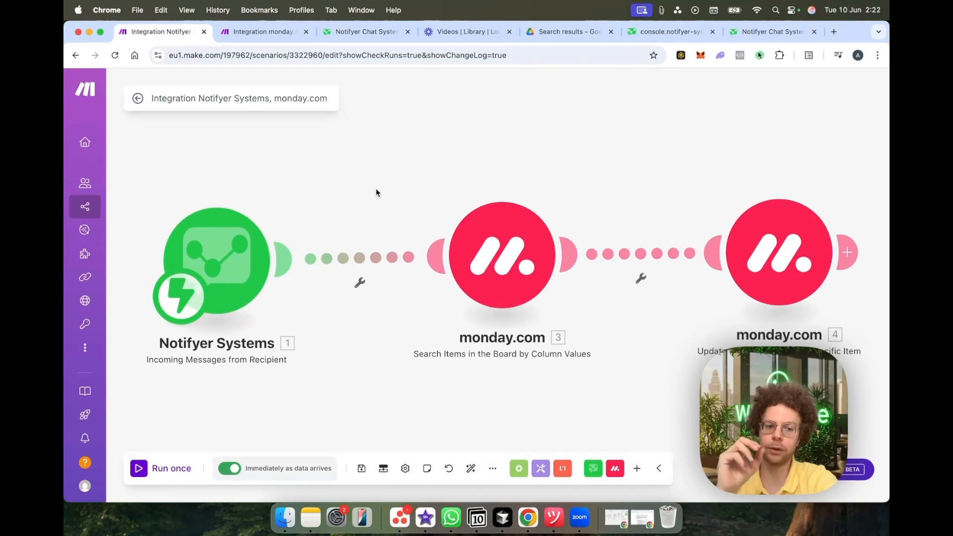
Step: Look at the Notifyer chat and the console's WhatsApp number connection, opening and dismissing its Facebook login without connecting an account
{"action": "left_click", "coordinate": [363, 33]}
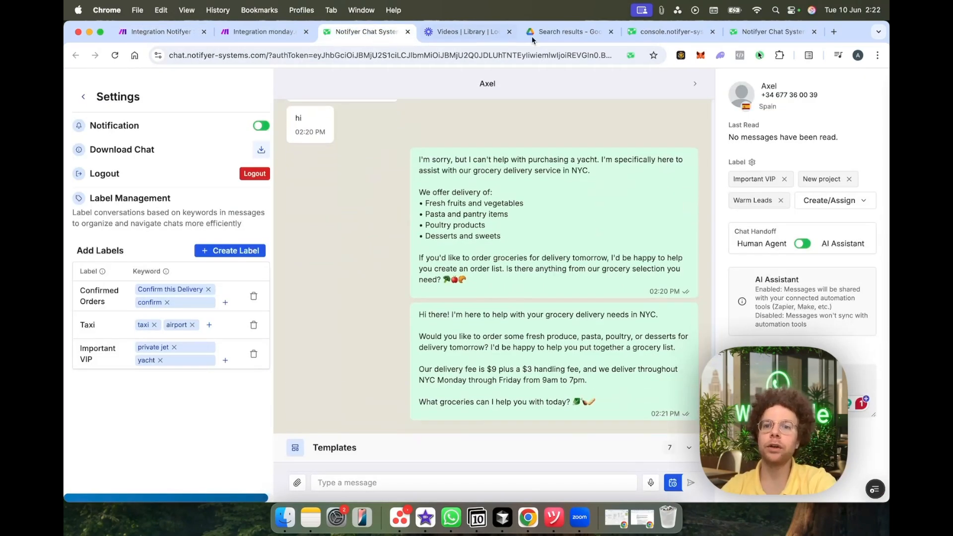
{"action": "left_click", "coordinate": [686, 36]}
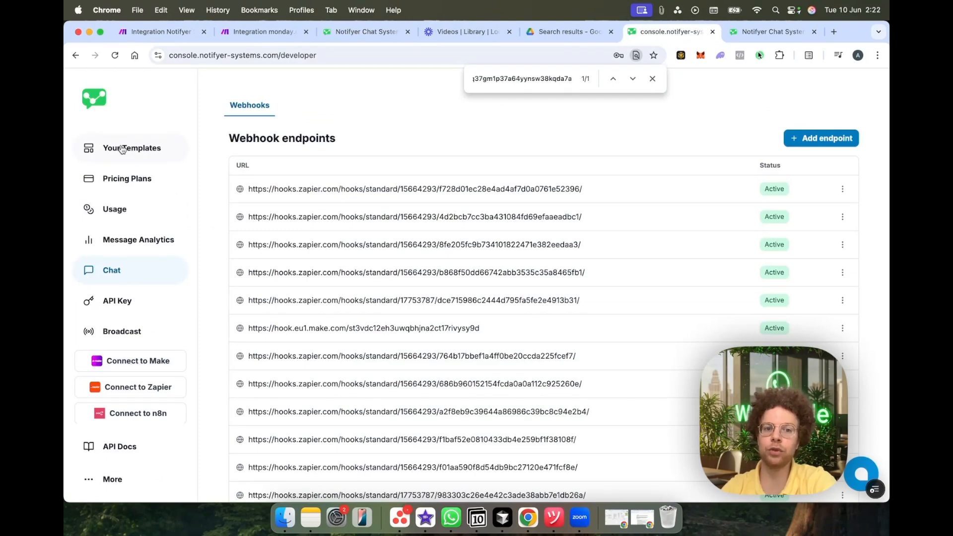
{"action": "left_click", "coordinate": [652, 78]}
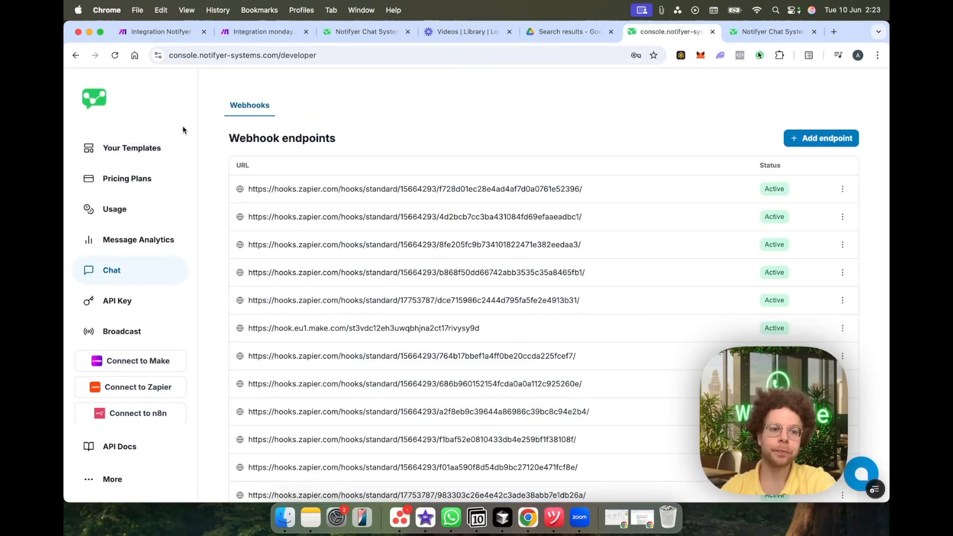
{"action": "left_click", "coordinate": [124, 148]}
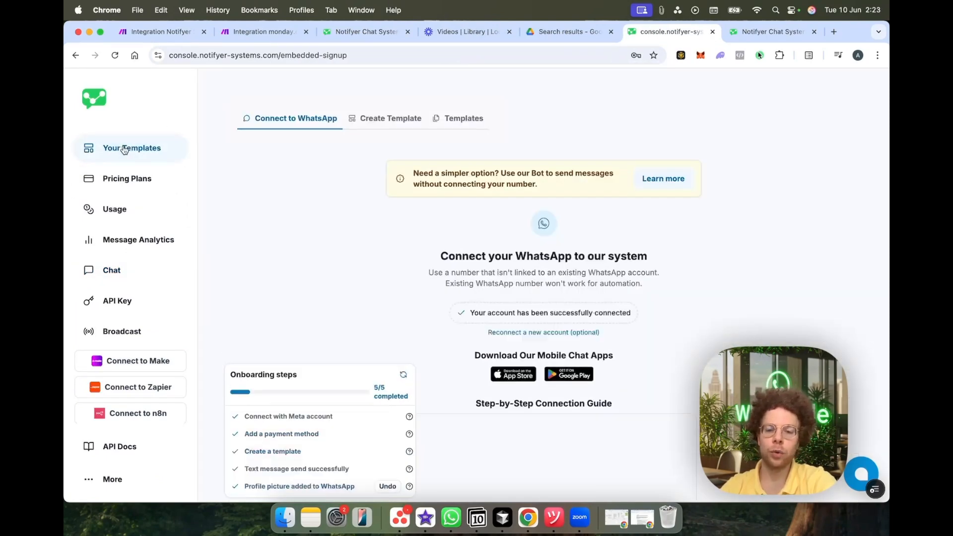
{"action": "left_click", "coordinate": [570, 333]}
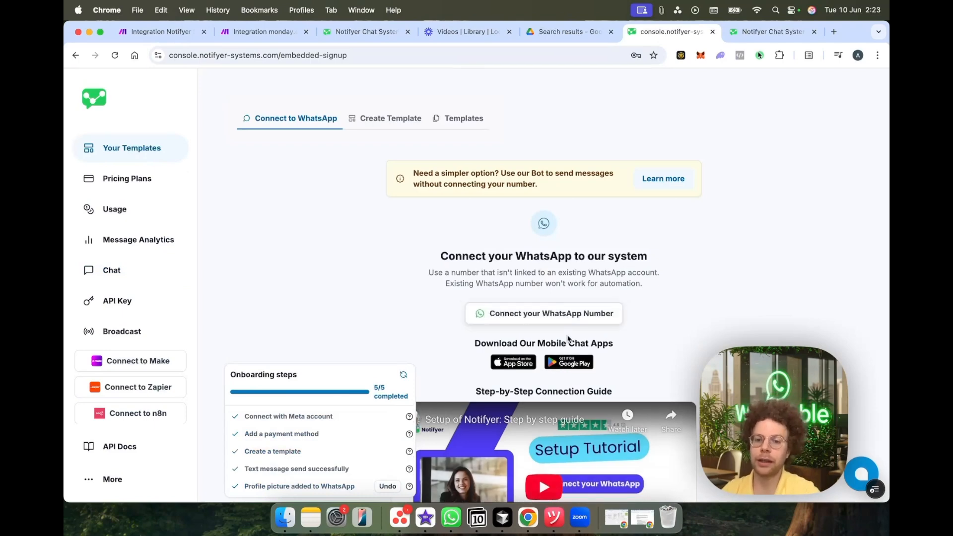
{"action": "left_click", "coordinate": [564, 313]}
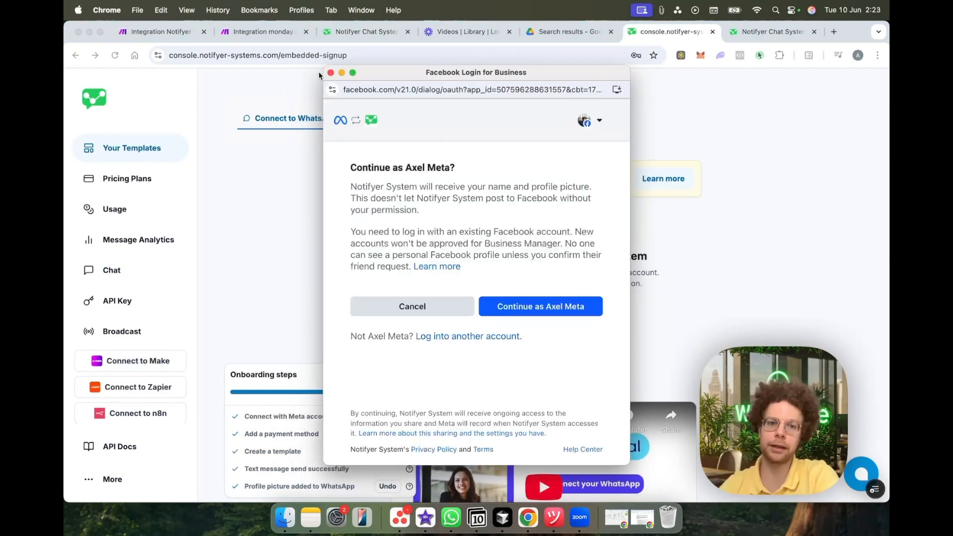
{"action": "left_click", "coordinate": [331, 73]}
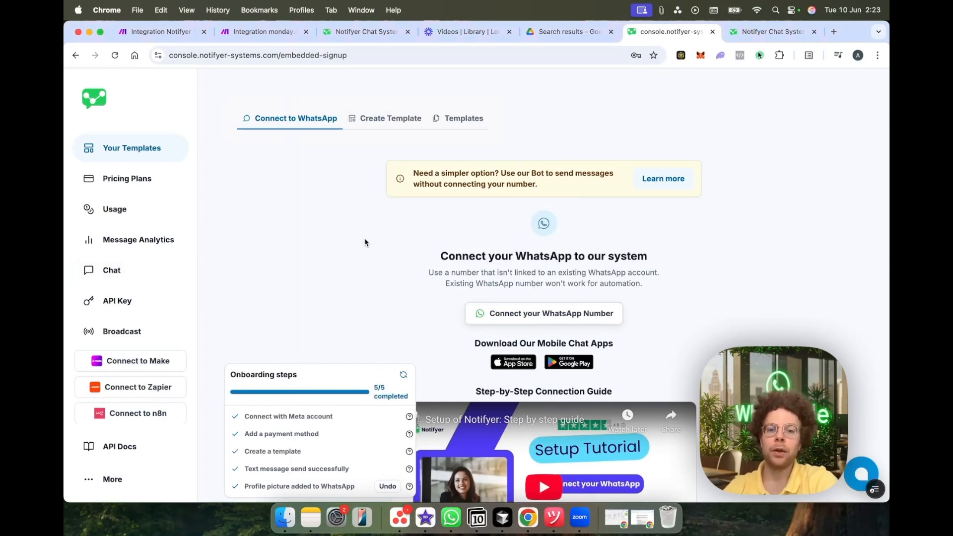
Step: View the API key page in the Notifyer console and open and dismiss the guide to connecting with Make
{"action": "left_click", "coordinate": [115, 302]}
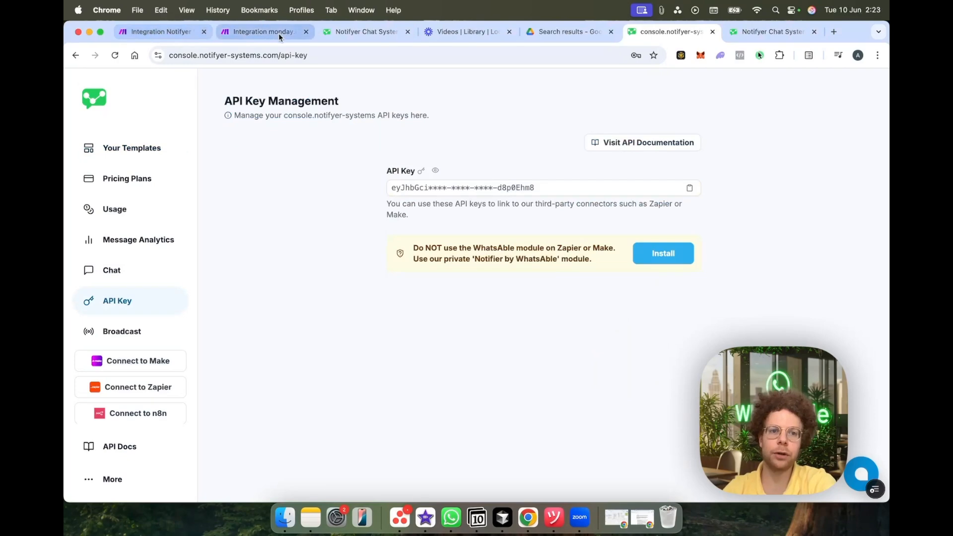
{"action": "left_click", "coordinate": [258, 33]}
{"action": "left_click", "coordinate": [171, 33]}
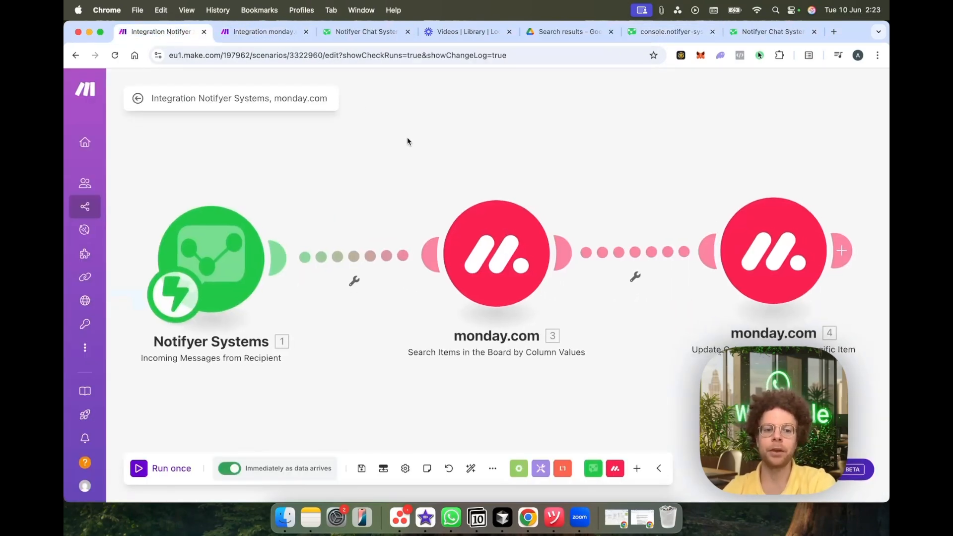
{"action": "left_click", "coordinate": [683, 40]}
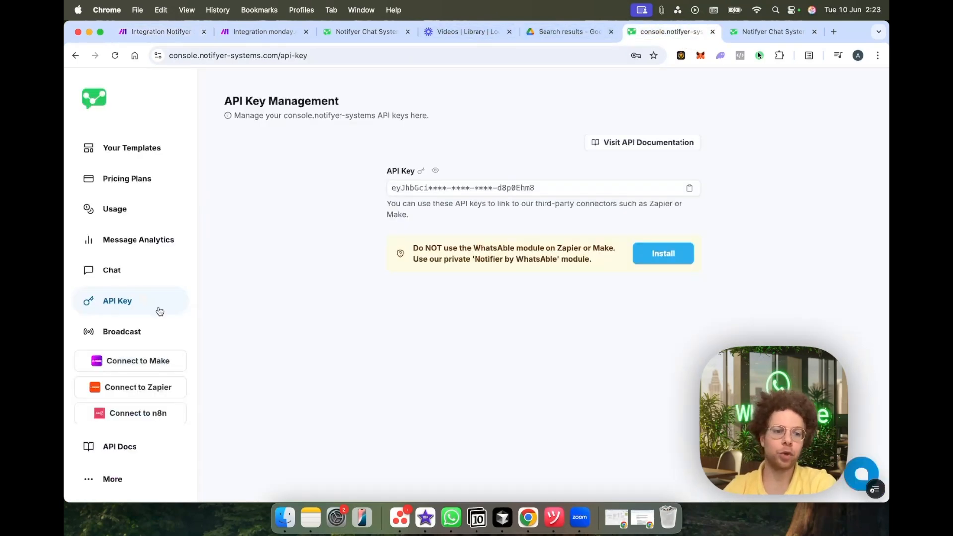
{"action": "left_click_drag", "start_coordinate": [169, 55], "coordinate": [291, 57]}
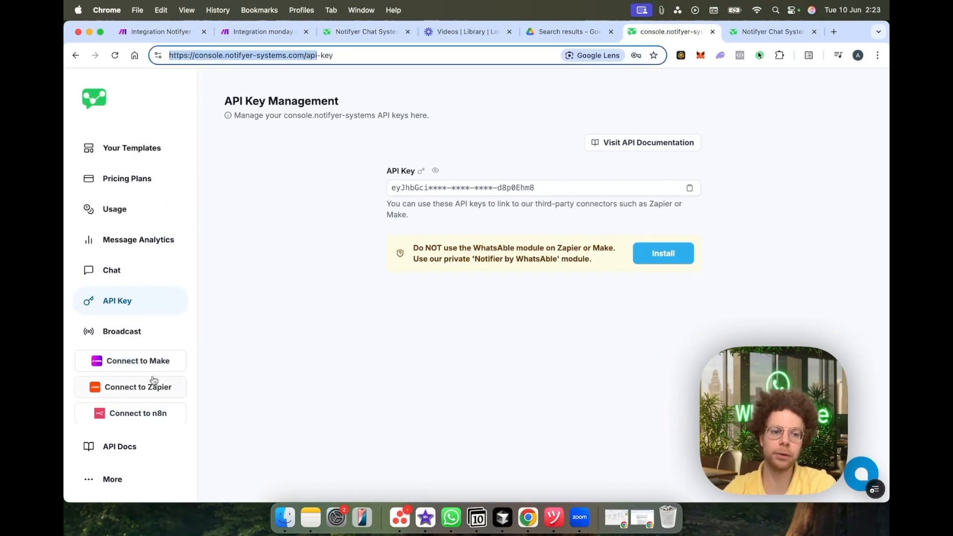
{"action": "left_click", "coordinate": [123, 366]}
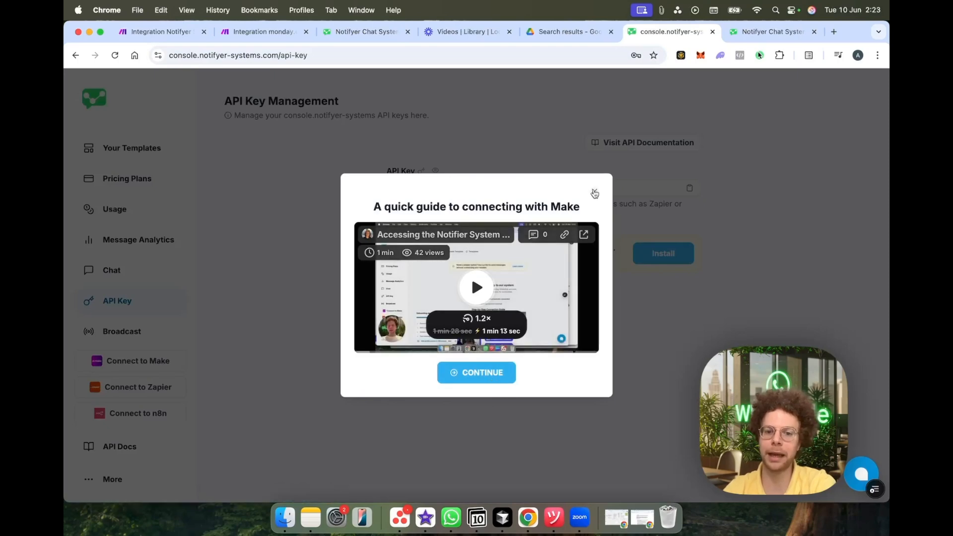
{"action": "left_click", "coordinate": [594, 193]}
Step: Move the Notifyer Systems trigger closer to the monday.com search module in the Make scenario and review the trigger's webhook settings
{"action": "left_click", "coordinate": [159, 32]}
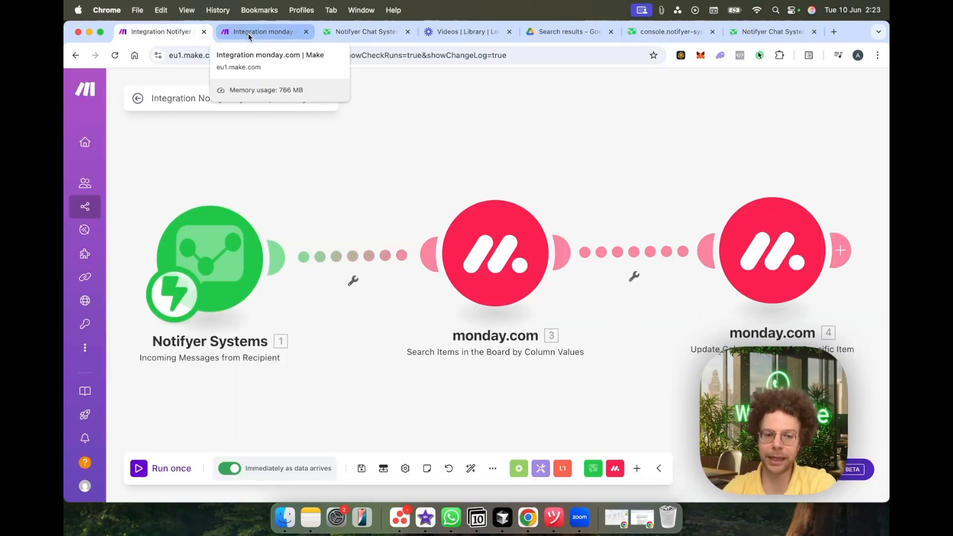
{"action": "left_click", "coordinate": [221, 254]}
{"action": "left_click", "coordinate": [208, 175]}
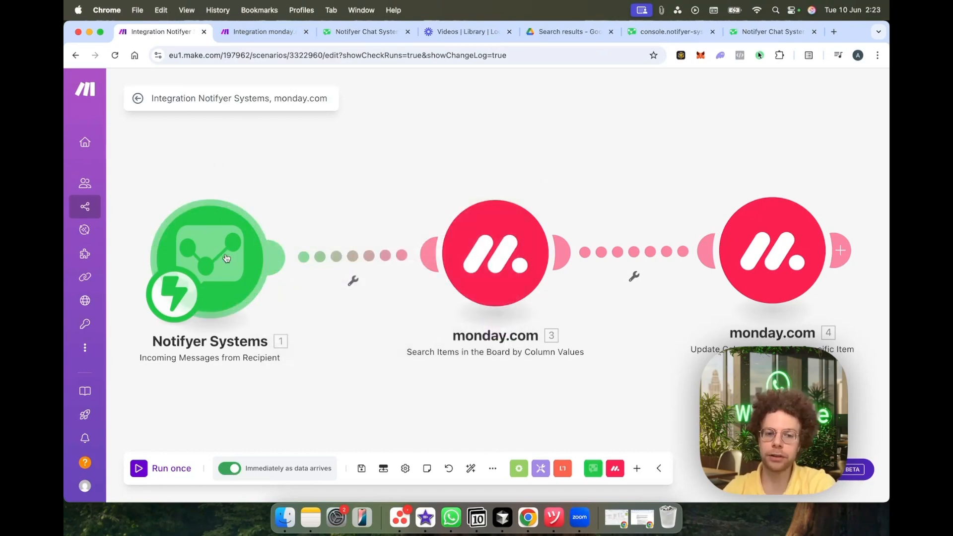
{"action": "left_click_drag", "start_coordinate": [221, 258], "coordinate": [255, 257]}
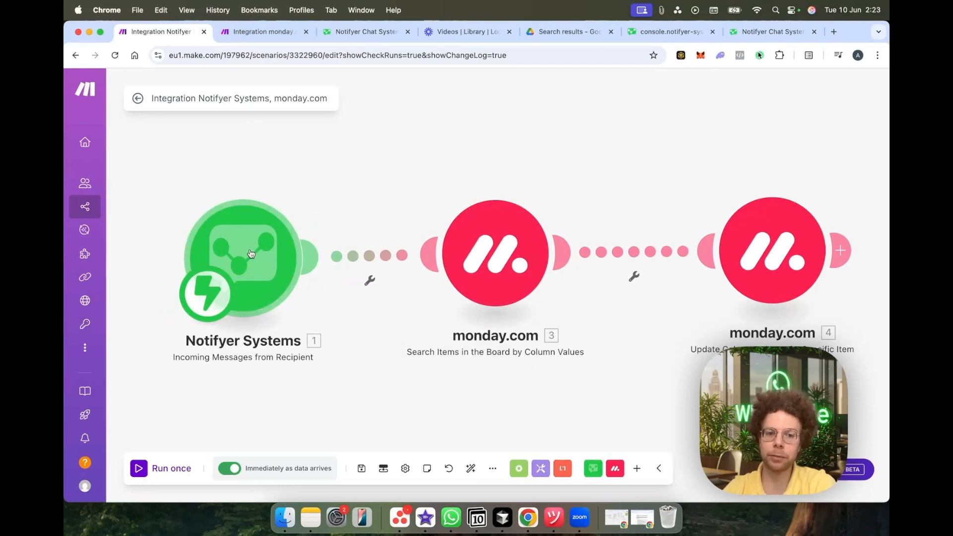
{"action": "left_click", "coordinate": [252, 252]}
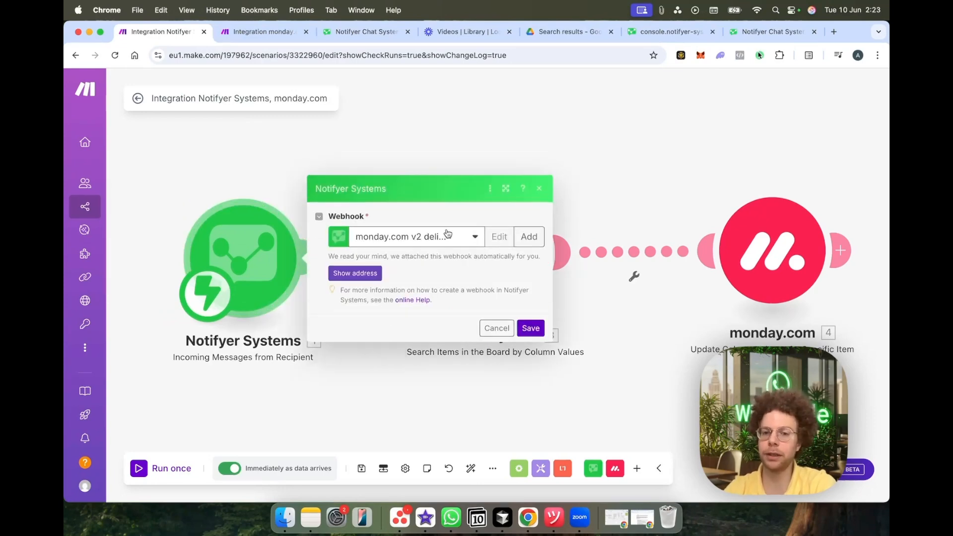
{"action": "left_click", "coordinate": [198, 175]}
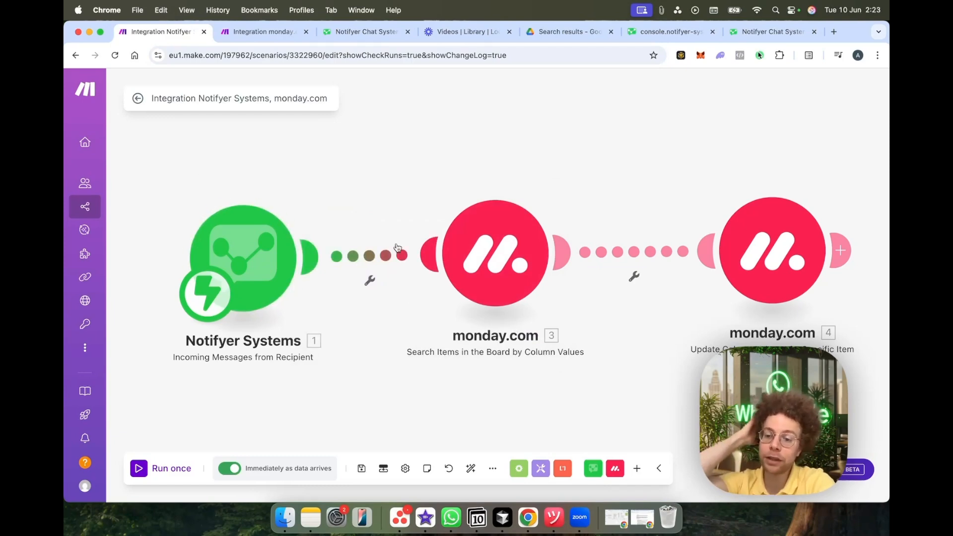
Step: Examine the monday.com search module's board, search column and mapped column value, including the fields available from Notifyer Systems
{"action": "left_click", "coordinate": [495, 244]}
{"action": "scroll", "coordinate": [658, 271], "scroll_direction": "down", "scroll_amount": 5}
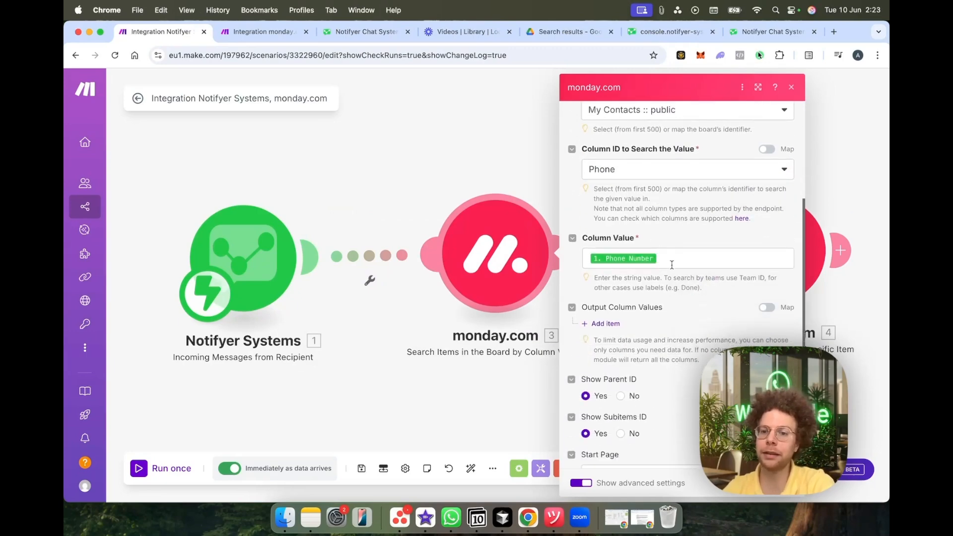
{"action": "left_click", "coordinate": [669, 259]}
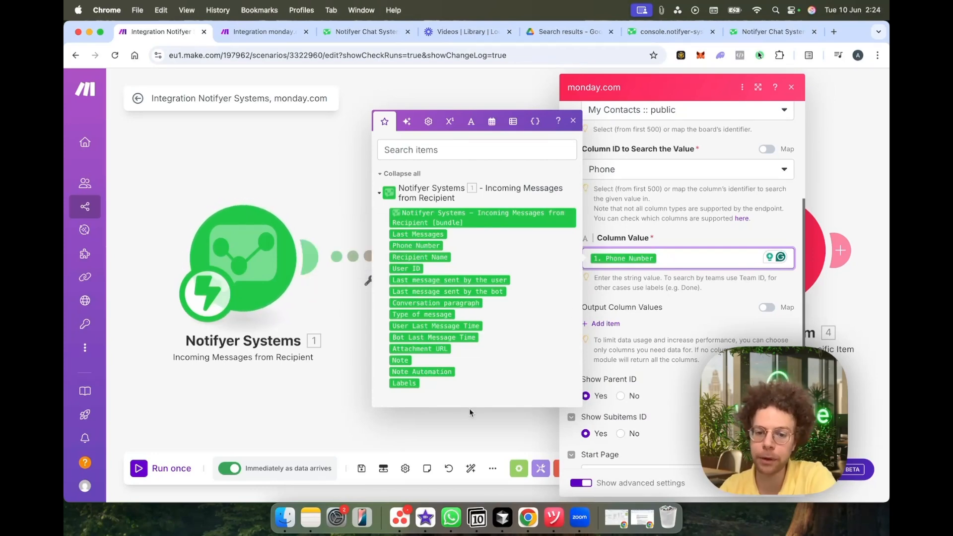
{"action": "left_click", "coordinate": [460, 422]}
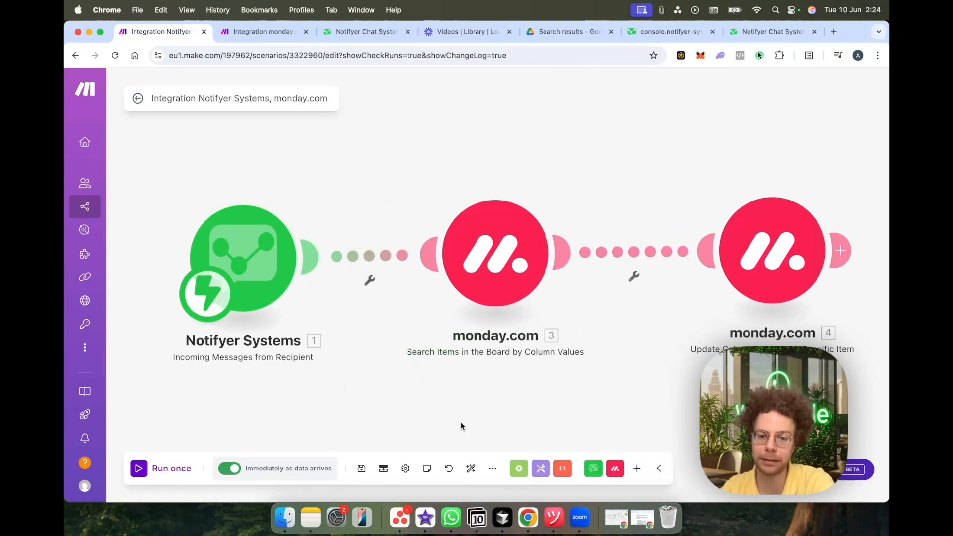
Step: Check the Phone column on the My Contacts board in monday.com and return to the Make scenario
{"action": "key", "text": "ctrl+Up"}
{"action": "left_click", "coordinate": [618, 376]}
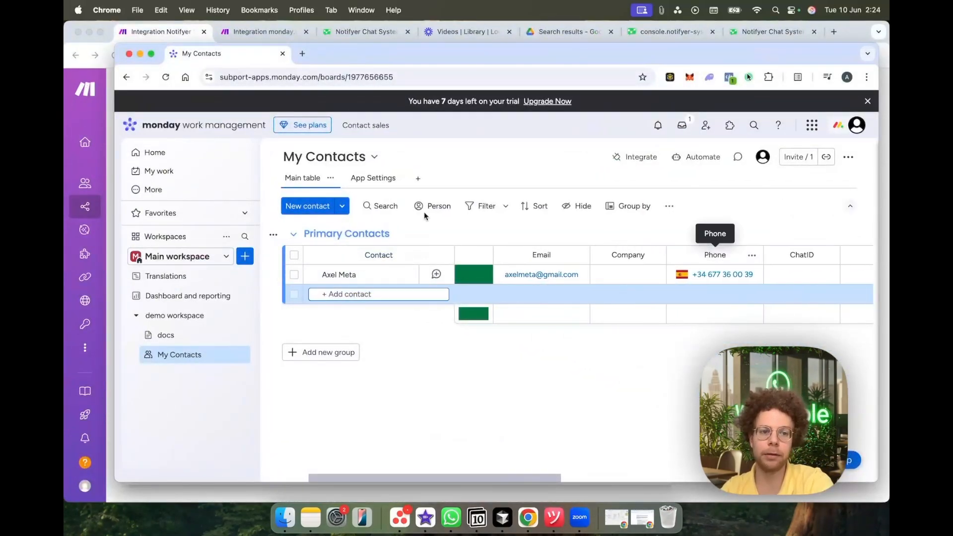
{"action": "left_click", "coordinate": [83, 115]}
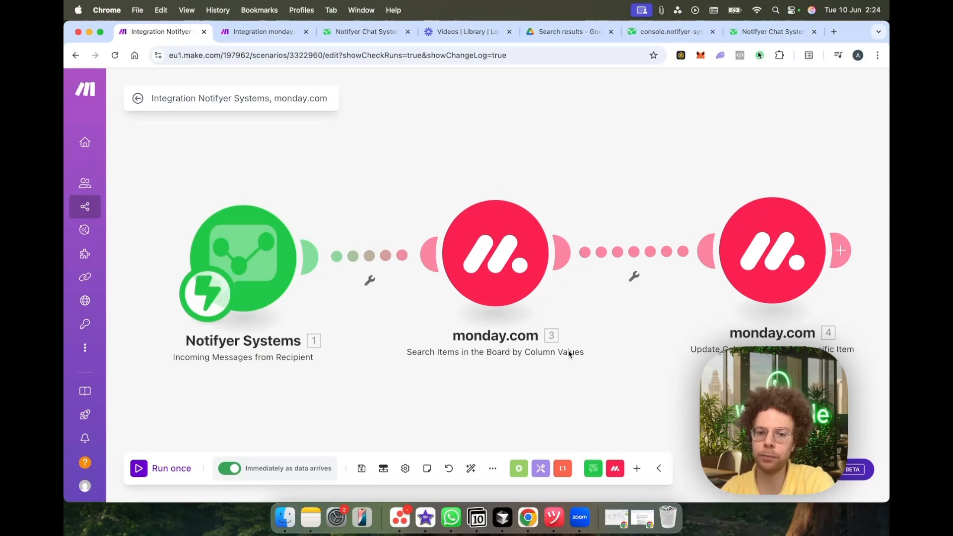
Step: Insert a new module after the Notifyer Systems trigger and search the monday.com modules for "board by col"
{"action": "left_click", "coordinate": [375, 287]}
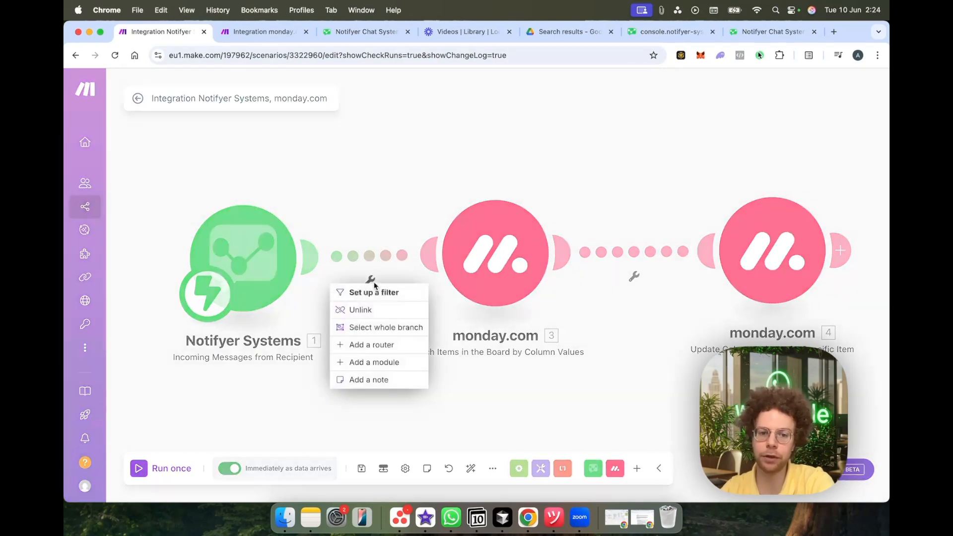
{"action": "left_click", "coordinate": [395, 363]}
{"action": "type", "text": "monday"}
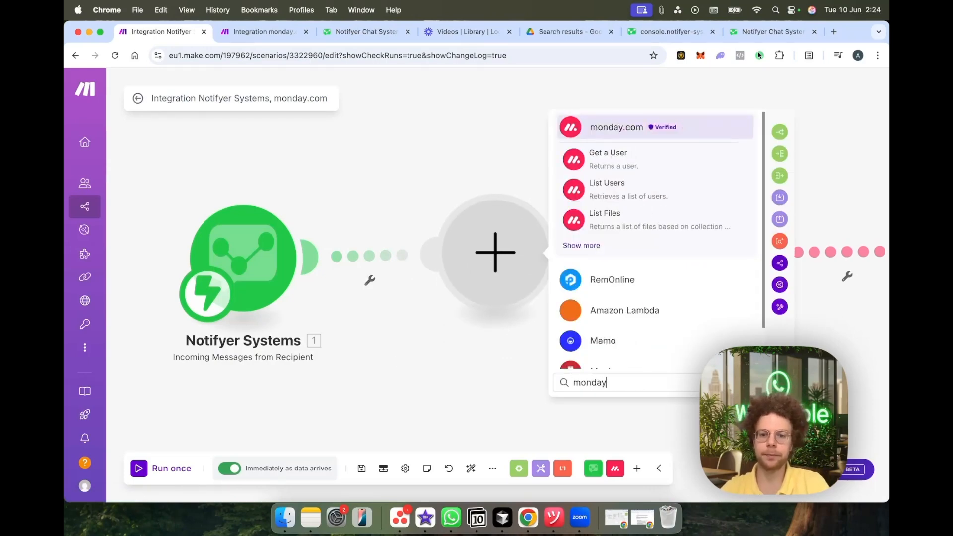
{"action": "left_click", "coordinate": [631, 129]}
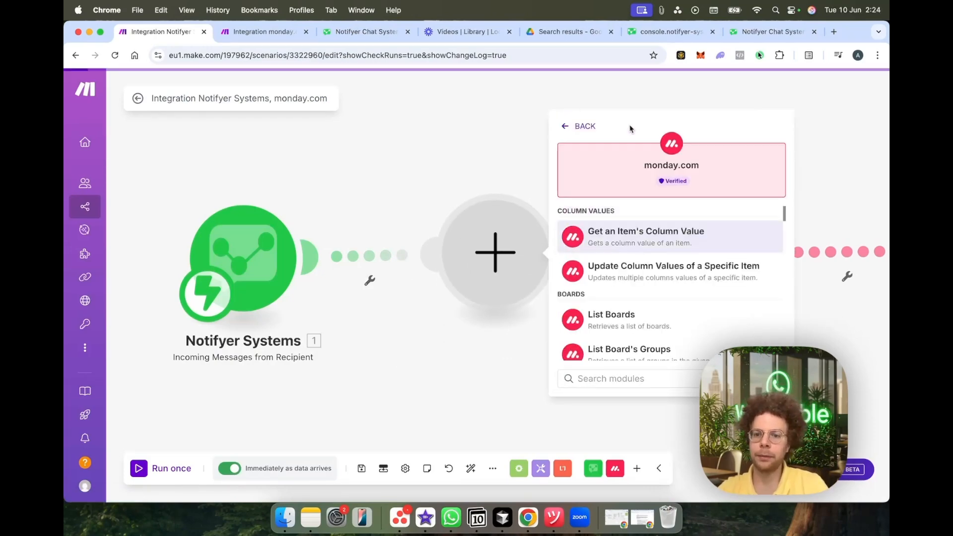
{"action": "left_click_drag", "start_coordinate": [505, 237], "coordinate": [385, 232]}
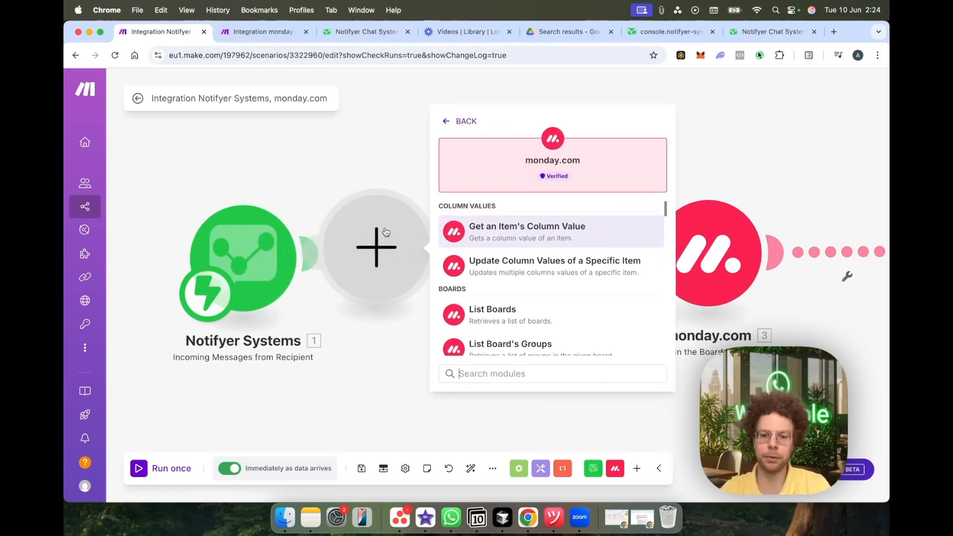
{"action": "type", "text": "boa"}
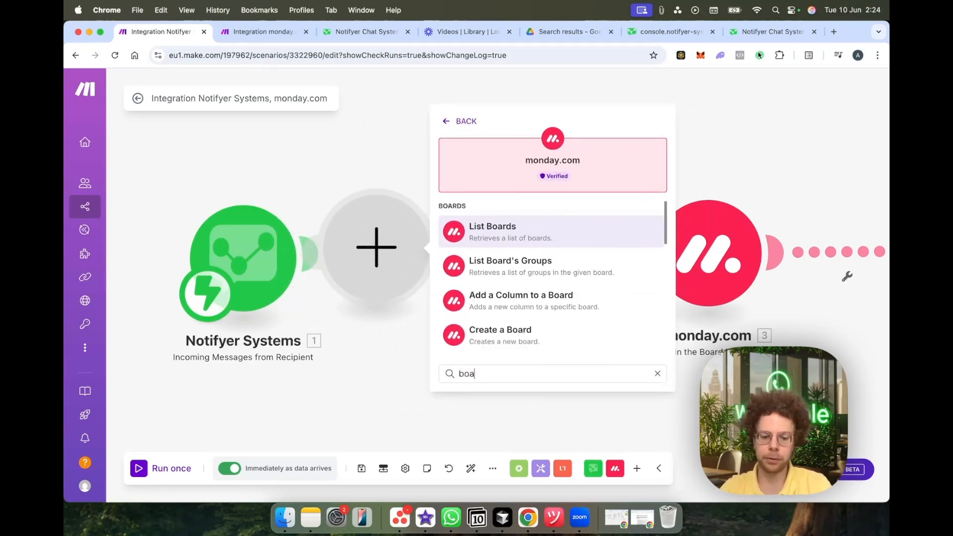
{"action": "type", "text": "rd by col"}
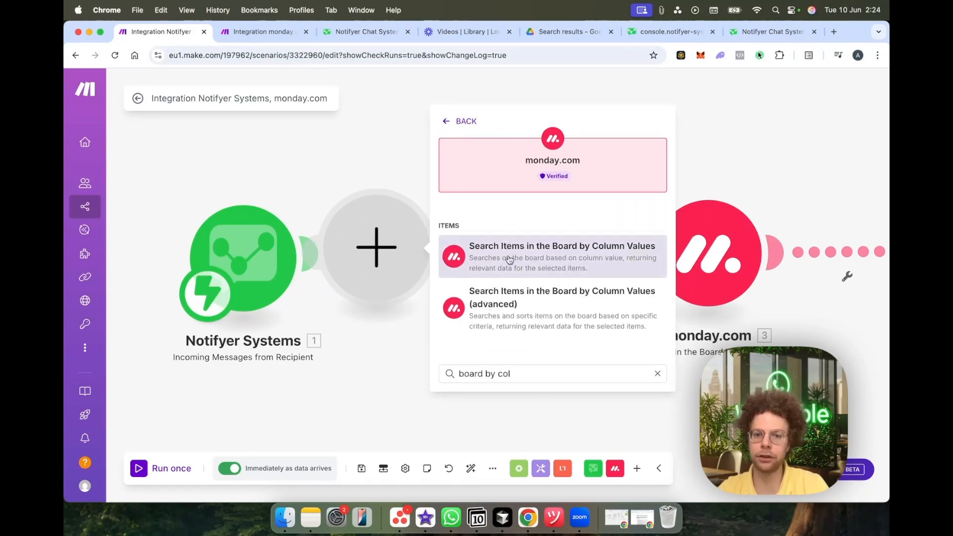
Step: Delete the empty placeholder module between the Notifyer Systems trigger and the monday.com search module
{"action": "left_click", "coordinate": [594, 258]}
{"action": "right_click", "coordinate": [364, 243]}
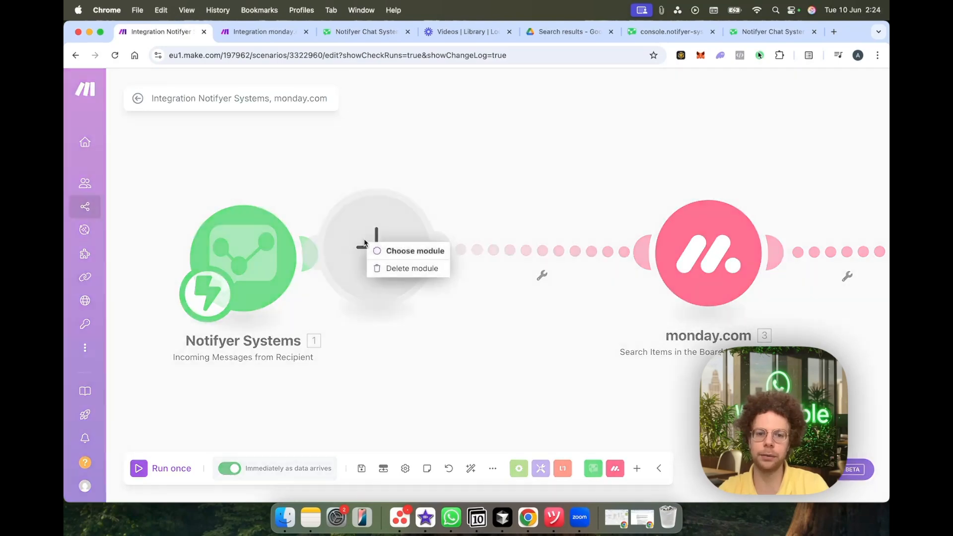
{"action": "left_click", "coordinate": [411, 269]}
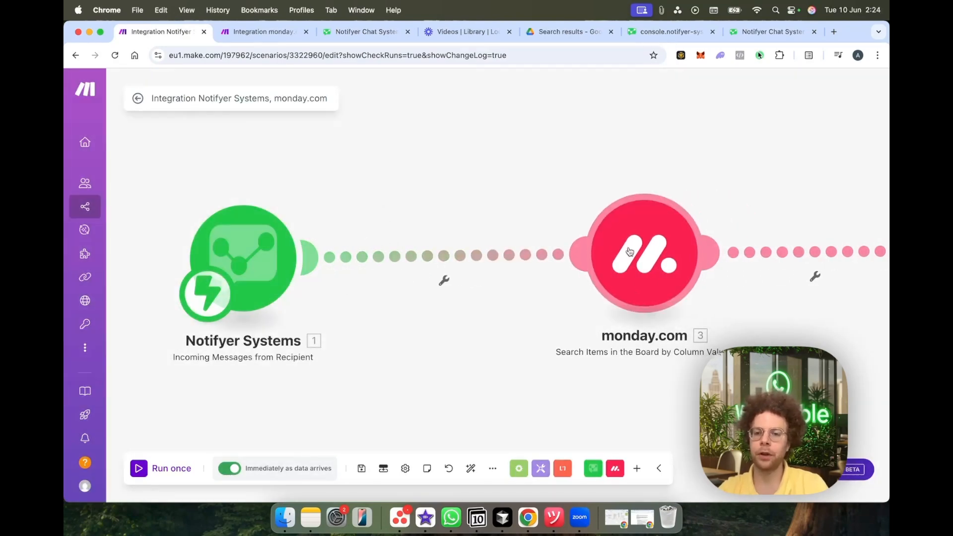
Step: Review the monday.com search module's board, Phone search column and mapped column value from Notifyer Systems, and save the module
{"action": "left_click", "coordinate": [629, 252]}
{"action": "scroll", "coordinate": [465, 263], "scroll_direction": "down", "scroll_amount": 2}
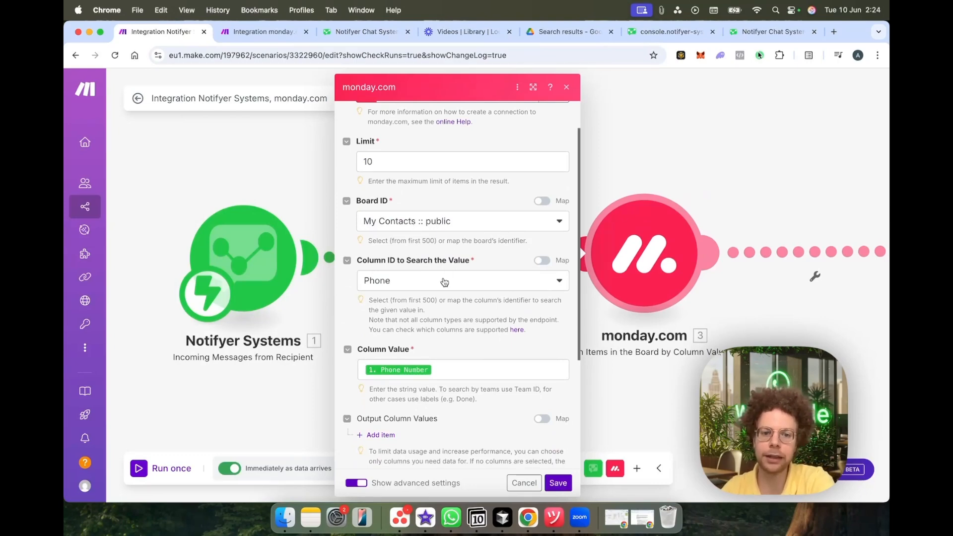
{"action": "scroll", "coordinate": [444, 284], "scroll_direction": "down", "scroll_amount": 1}
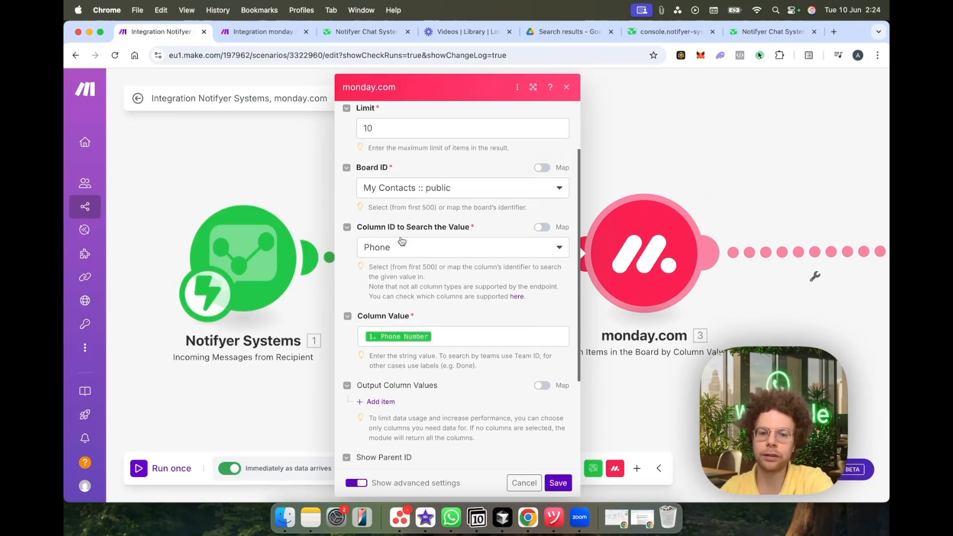
{"action": "left_click", "coordinate": [448, 337]}
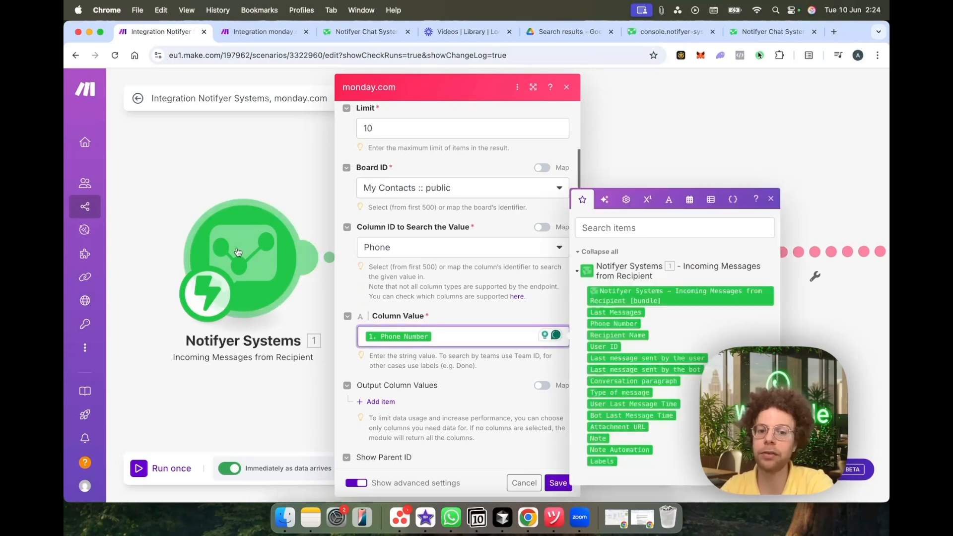
{"action": "scroll", "coordinate": [474, 371], "scroll_direction": "down", "scroll_amount": 4}
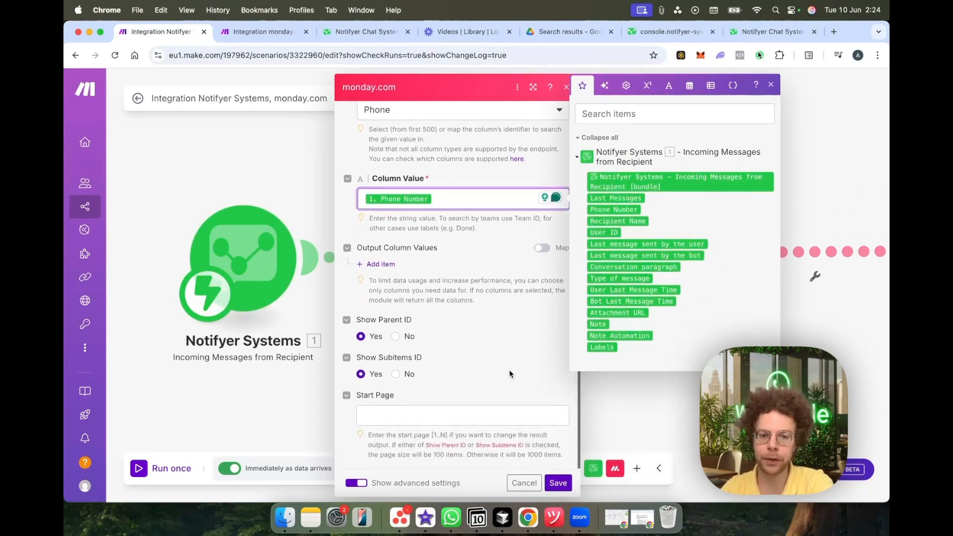
{"action": "left_click", "coordinate": [559, 483]}
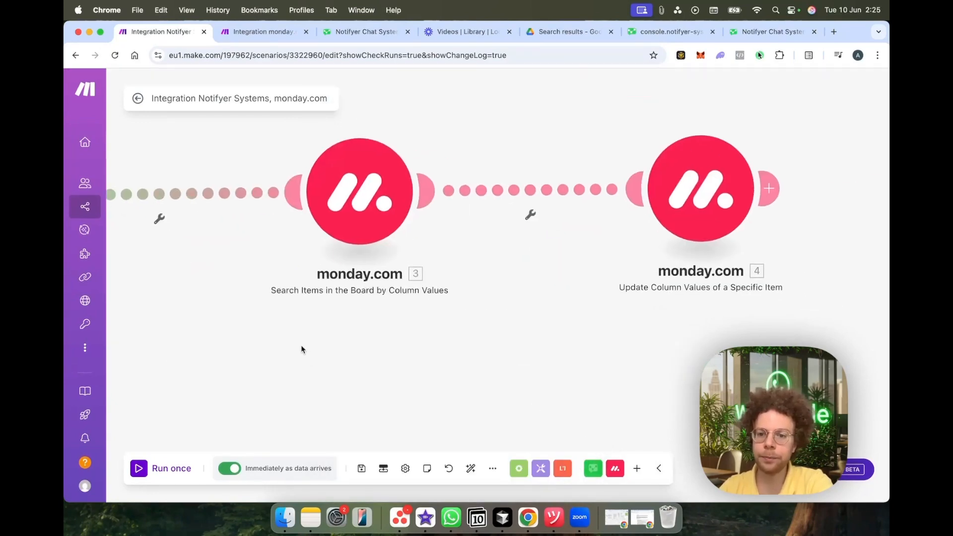
Step: Open the monday.com update module briefly and recheck the search module's settings before closing them
{"action": "left_click", "coordinate": [693, 217]}
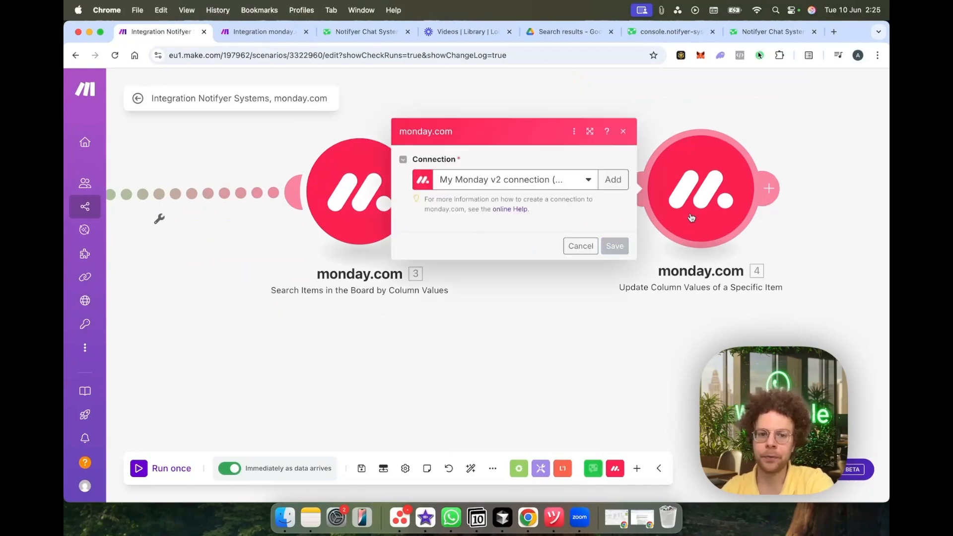
{"action": "left_click", "coordinate": [403, 198]}
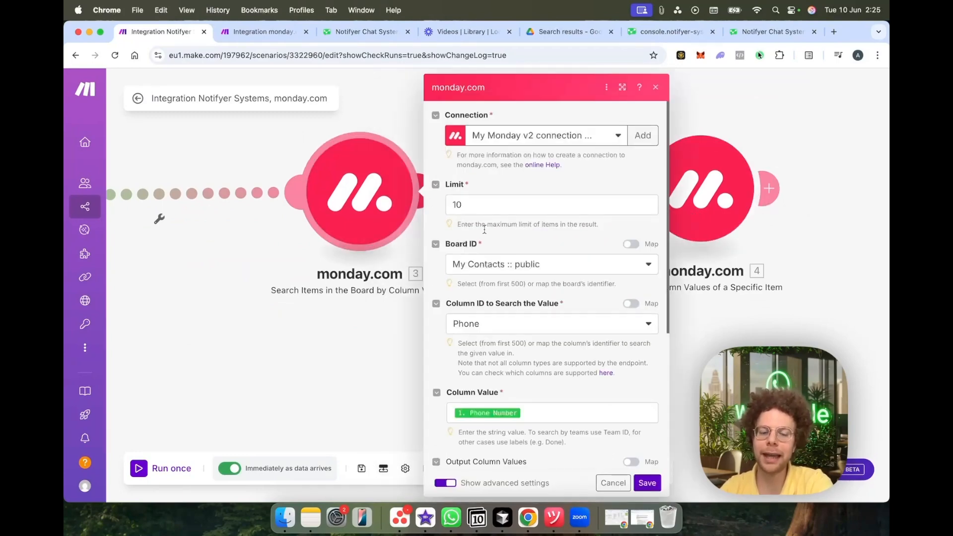
{"action": "left_click", "coordinate": [382, 353]}
{"action": "scroll", "coordinate": [455, 342], "scroll_direction": "down", "scroll_amount": 5}
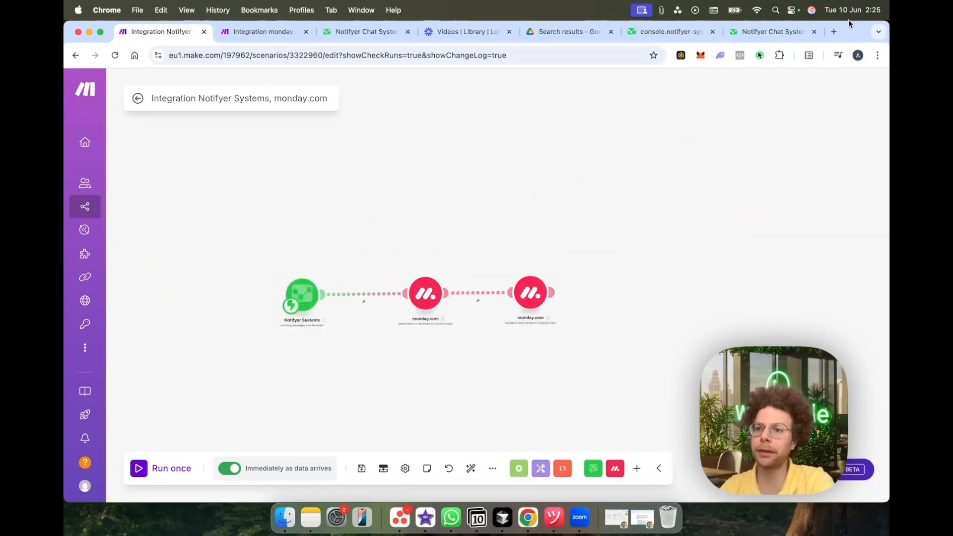
Step: Move the Make window down to check the My Contacts board in monday.com, and return to the scenario
{"action": "left_click_drag", "start_coordinate": [849, 22], "coordinate": [849, 95]}
{"action": "left_click", "coordinate": [629, 44]}
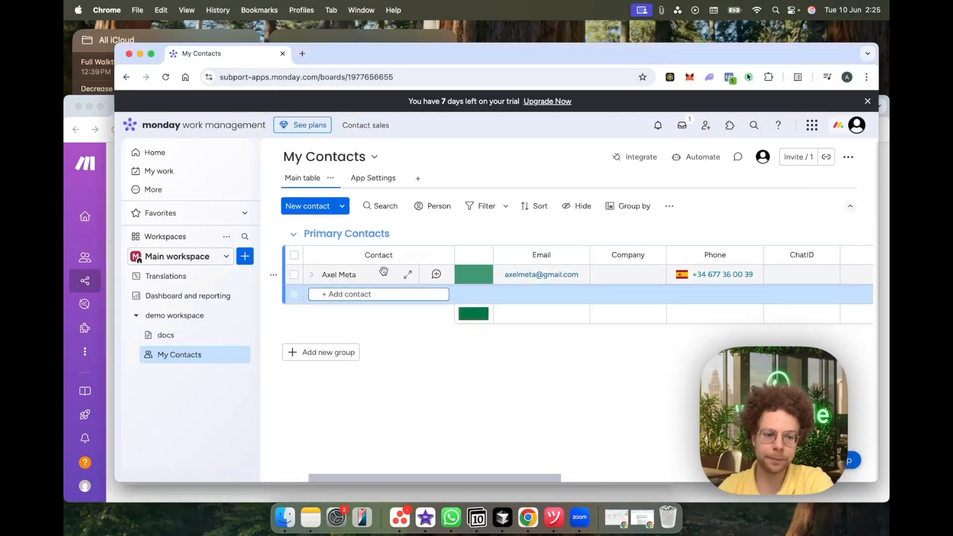
{"action": "left_click", "coordinate": [217, 499]}
{"action": "scroll", "coordinate": [513, 381], "scroll_direction": "up", "scroll_amount": 5}
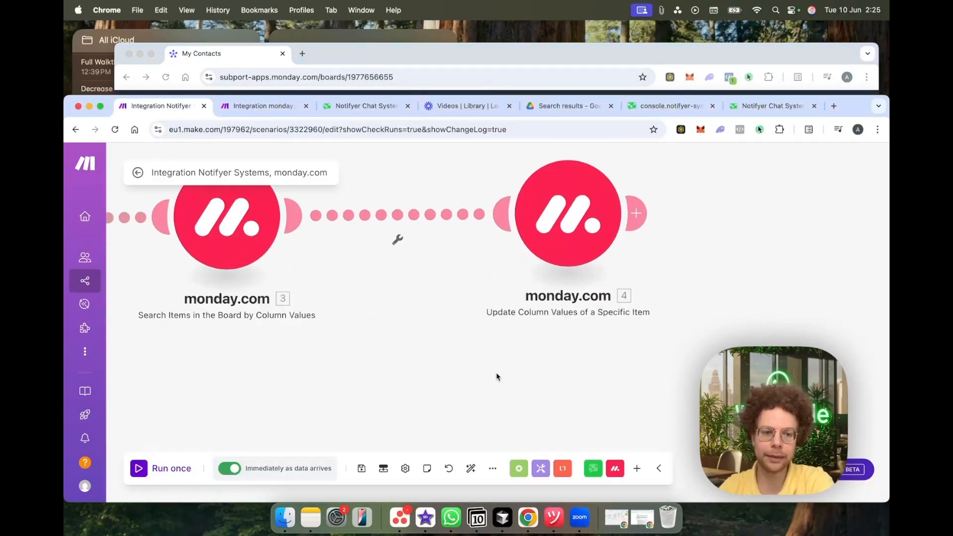
Step: Inspect how the search module matches the Phone column with the Notifyer Systems phone number, and close its settings
{"action": "left_click", "coordinate": [239, 244]}
{"action": "scroll", "coordinate": [418, 361], "scroll_direction": "down", "scroll_amount": 4}
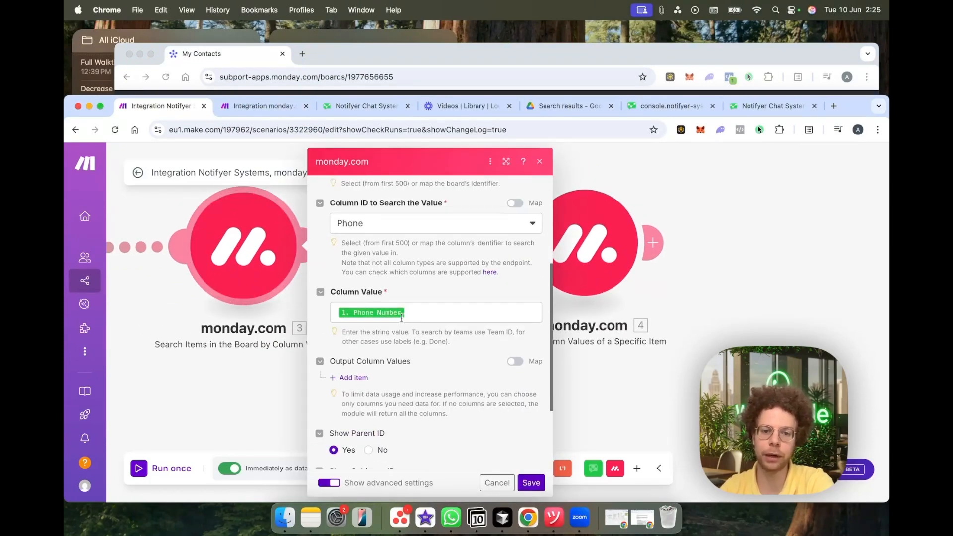
{"action": "left_click", "coordinate": [418, 311]}
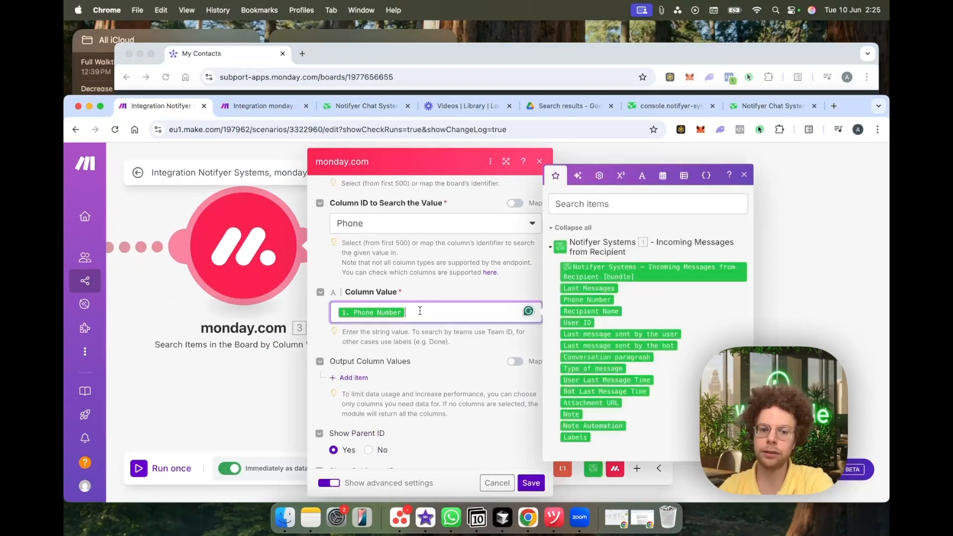
{"action": "left_click", "coordinate": [540, 162]}
Step: Examine the update module's board and mapped Item ID, including the fields available from the search module
{"action": "left_click", "coordinate": [604, 266]}
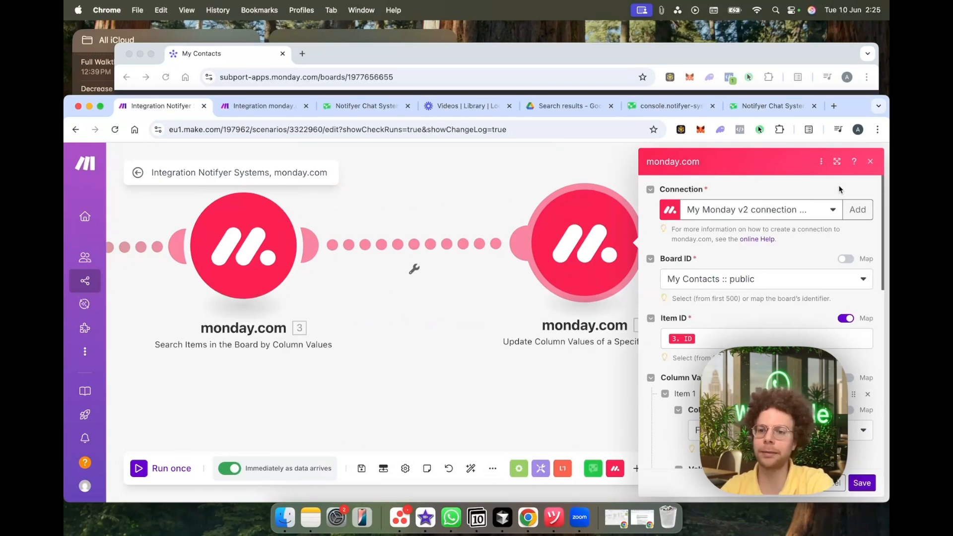
{"action": "scroll", "coordinate": [780, 296], "scroll_direction": "down", "scroll_amount": 2}
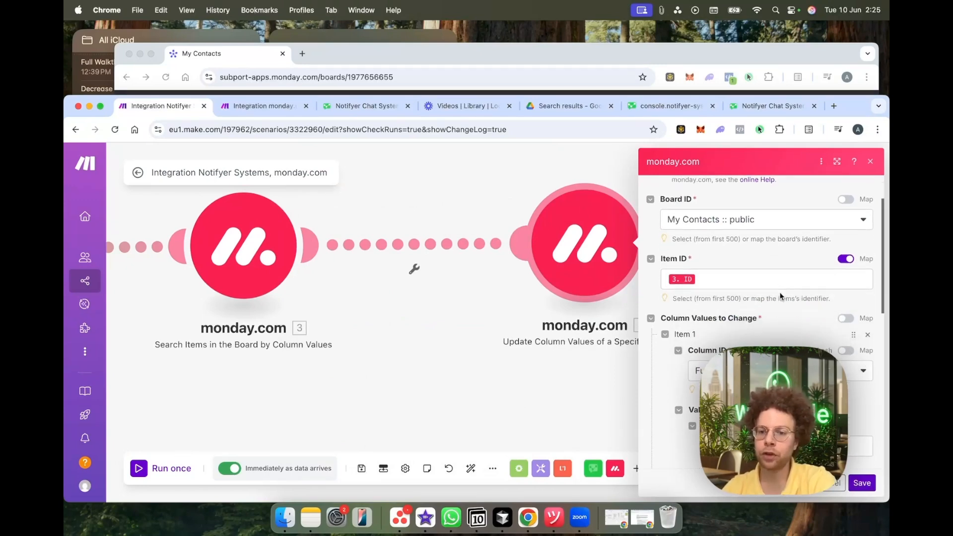
{"action": "left_click", "coordinate": [705, 281]}
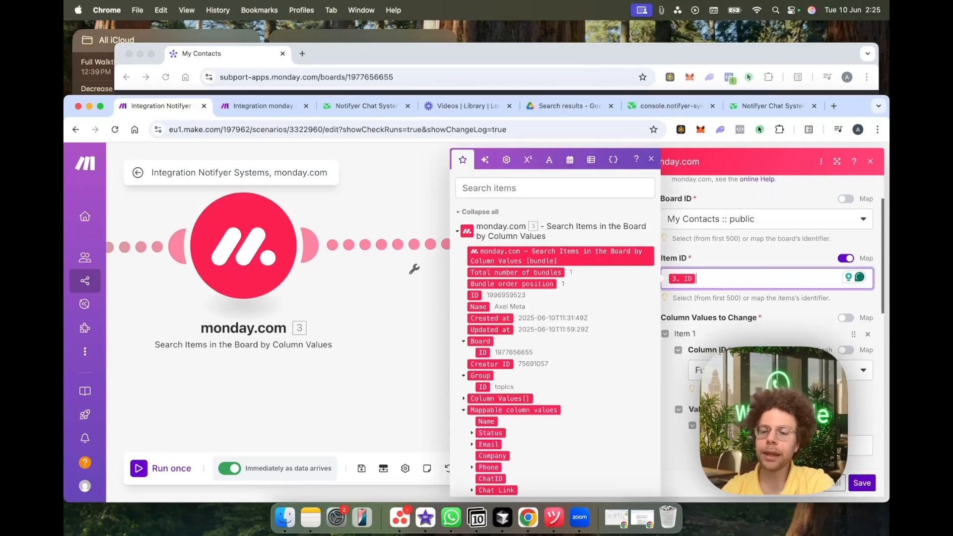
{"action": "scroll", "coordinate": [768, 322], "scroll_direction": "down", "scroll_amount": 1}
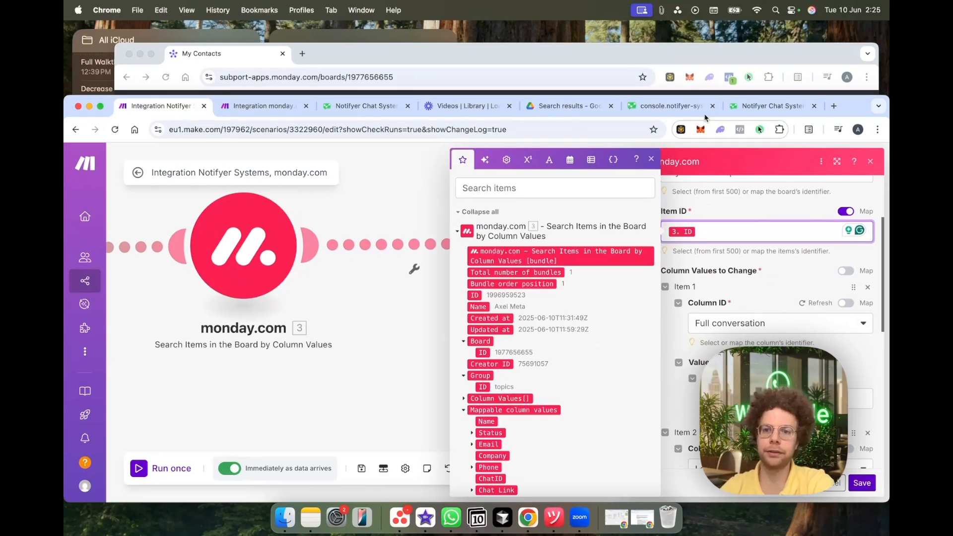
Step: Switch to the My Contacts board in monday.com and read the contact's Full conversation text from start to end
{"action": "left_click", "coordinate": [699, 68]}
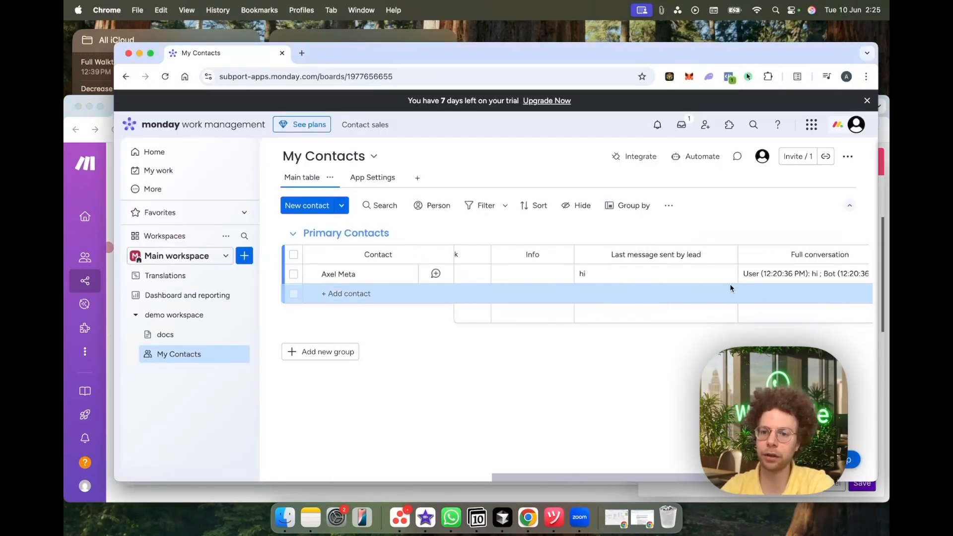
{"action": "scroll", "coordinate": [730, 284], "scroll_direction": "right", "scroll_amount": 5}
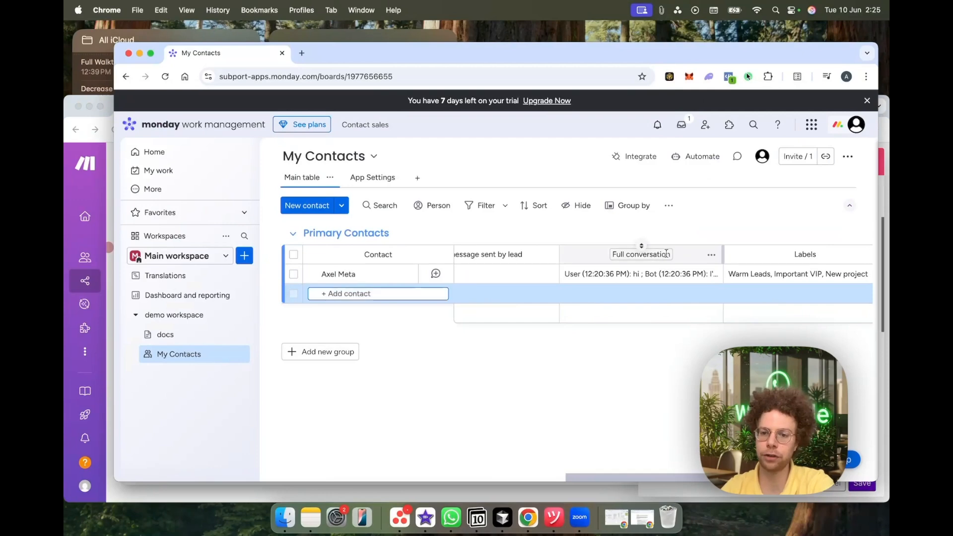
{"action": "left_click", "coordinate": [691, 276]}
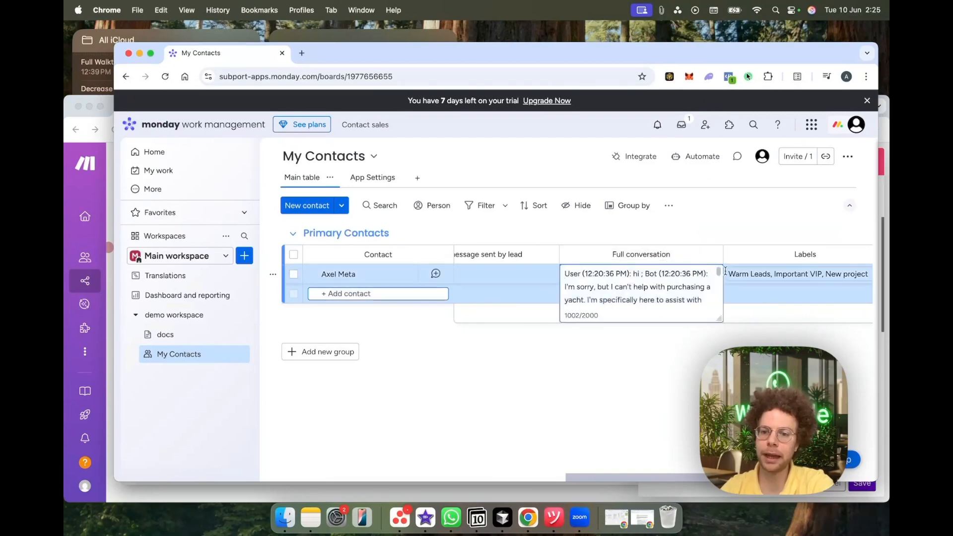
{"action": "scroll", "coordinate": [719, 271], "scroll_direction": "down", "scroll_amount": 1}
{"action": "scroll", "coordinate": [719, 269], "scroll_direction": "up", "scroll_amount": 1}
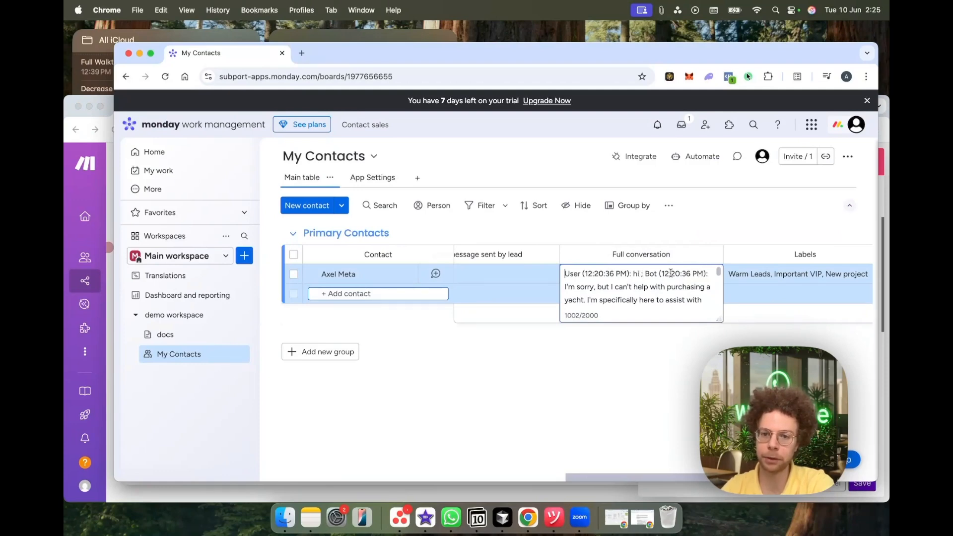
{"action": "left_click_drag", "start_coordinate": [719, 271], "coordinate": [720, 307]}
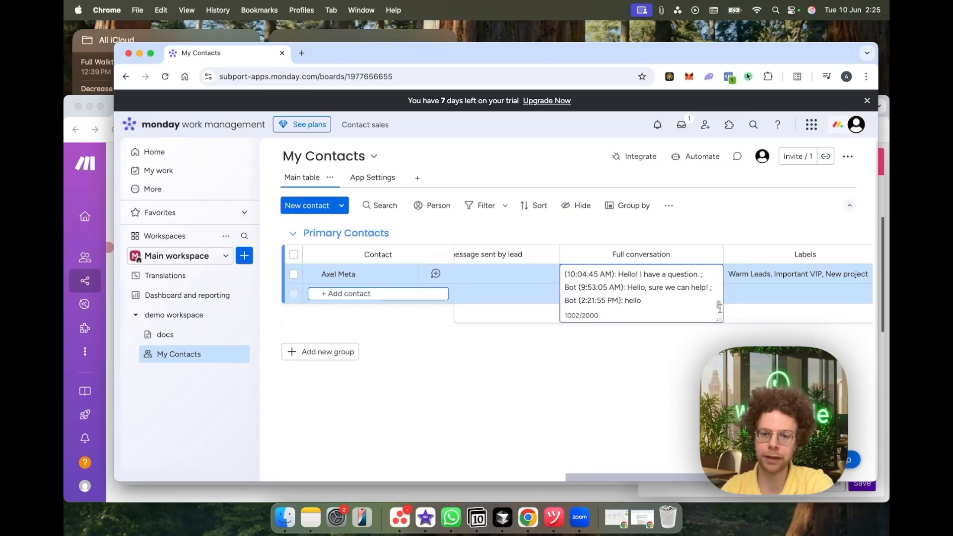
{"action": "scroll", "coordinate": [719, 298], "scroll_direction": "up", "scroll_amount": 5}
{"action": "scroll", "coordinate": [719, 297], "scroll_direction": "down", "scroll_amount": 2}
{"action": "left_click", "coordinate": [689, 362]}
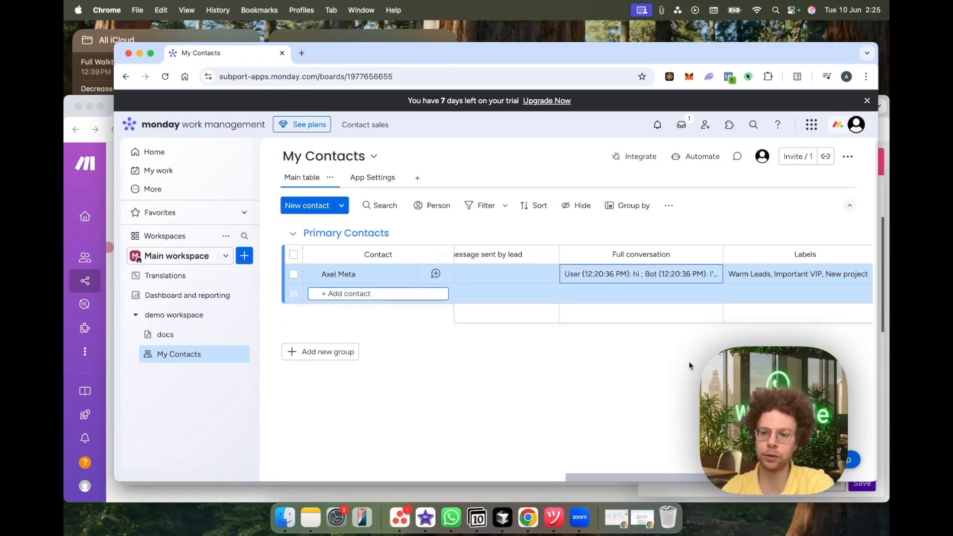
Step: Check the contact's Last message sent by lead and Labels columns on the My Contacts board
{"action": "scroll", "coordinate": [545, 275], "scroll_direction": "left", "scroll_amount": 4}
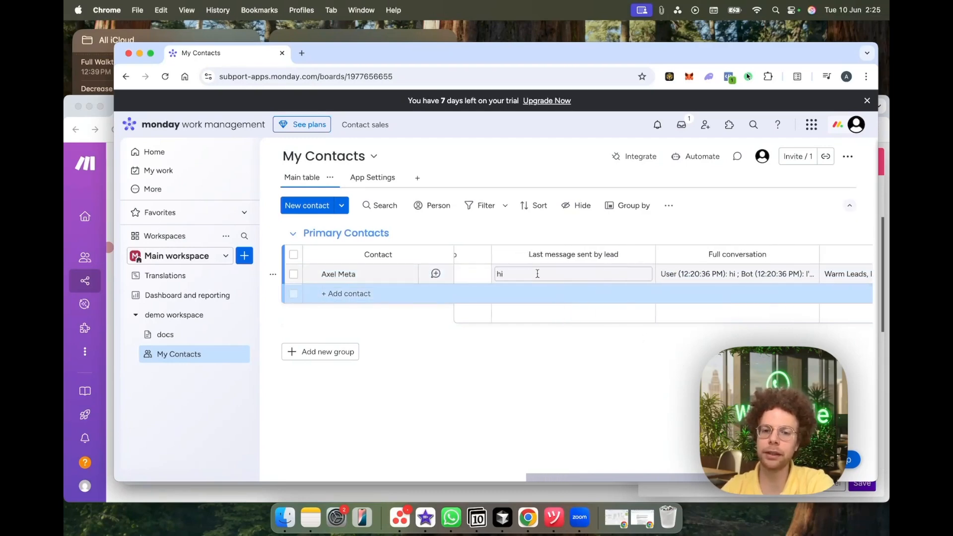
{"action": "left_click", "coordinate": [530, 273]}
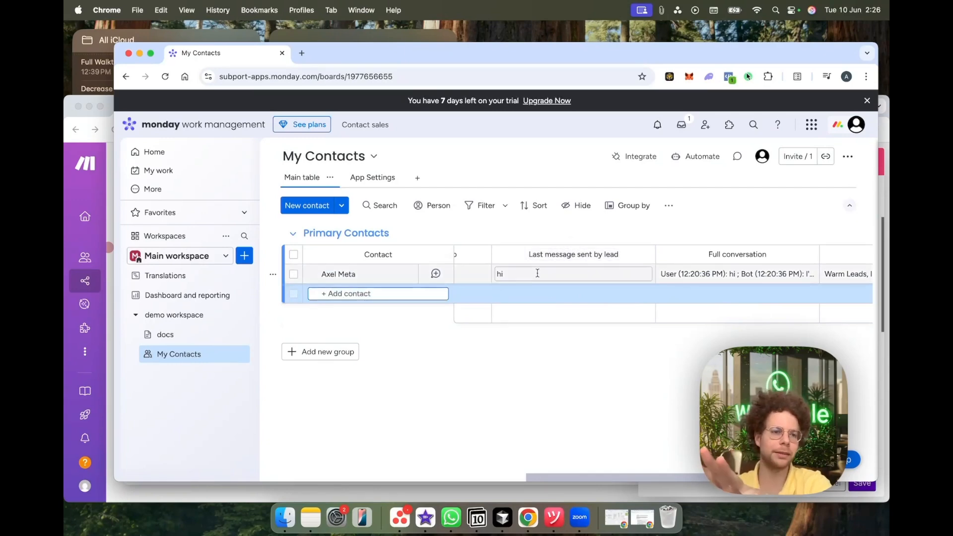
{"action": "scroll", "coordinate": [536, 271], "scroll_direction": "right", "scroll_amount": 5}
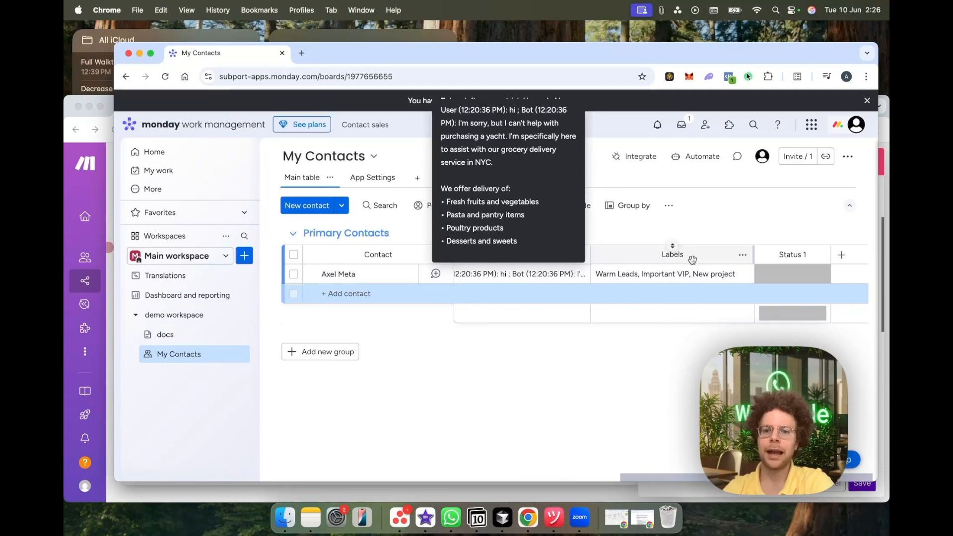
Step: Rearrange the browser windows and examine the labels and keywords under Label Management in the Notifyer chat, highlighting Confirmed Orders
{"action": "left_click_drag", "start_coordinate": [463, 59], "coordinate": [490, 53]}
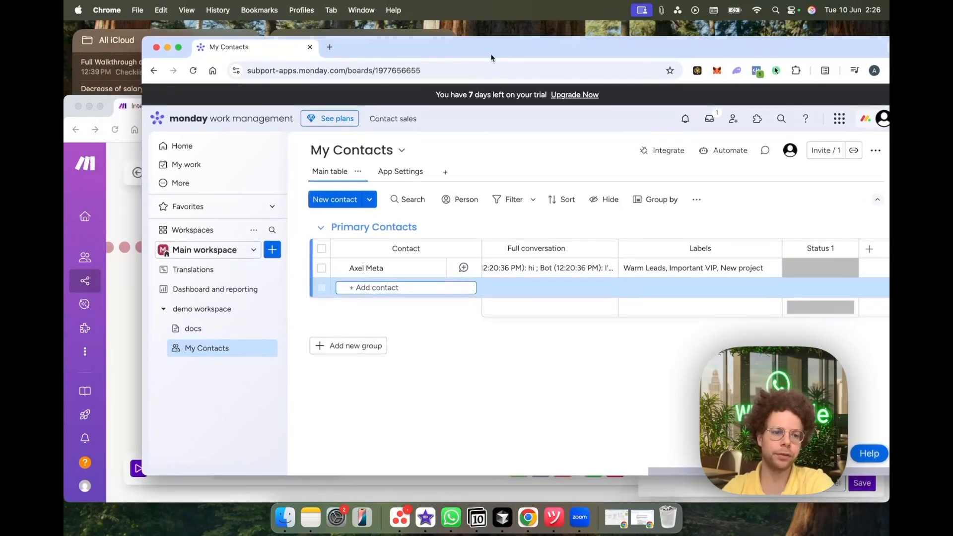
{"action": "left_click", "coordinate": [122, 330]}
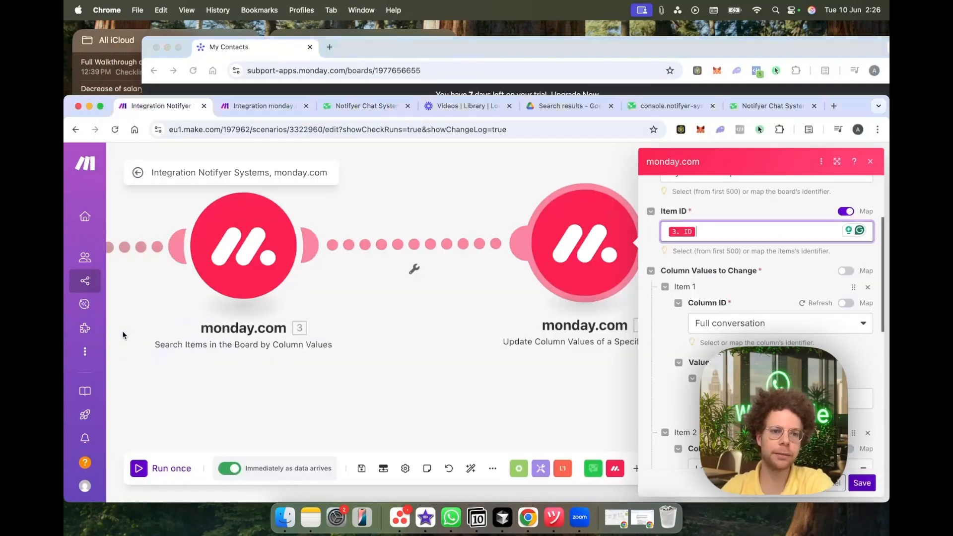
{"action": "left_click", "coordinate": [369, 112]}
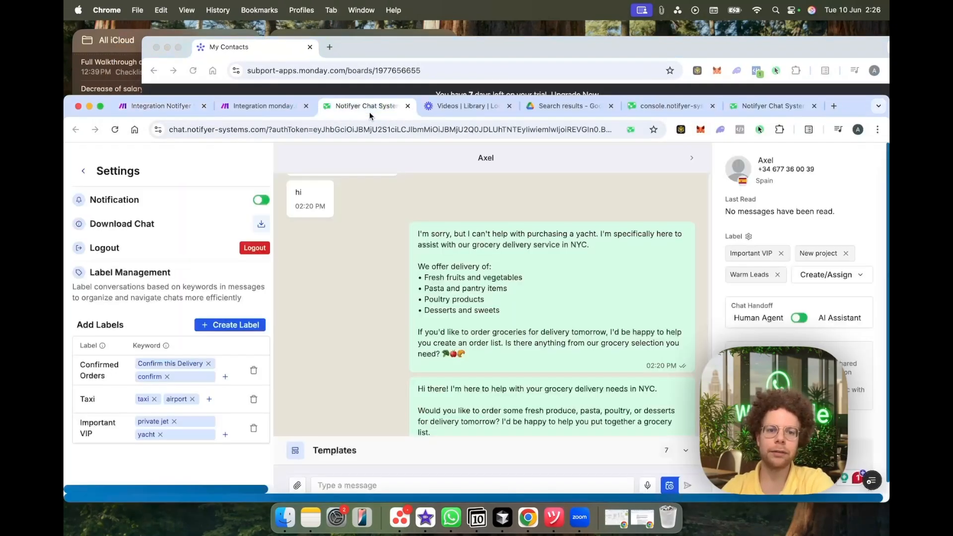
{"action": "left_click", "coordinate": [83, 171]}
{"action": "left_click", "coordinate": [252, 162]}
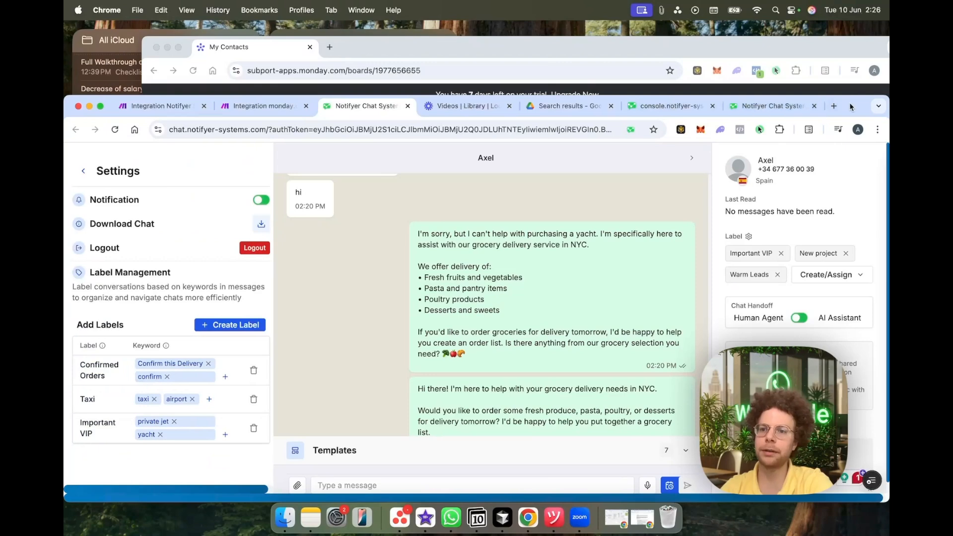
{"action": "left_click_drag", "start_coordinate": [852, 106], "coordinate": [852, 69]}
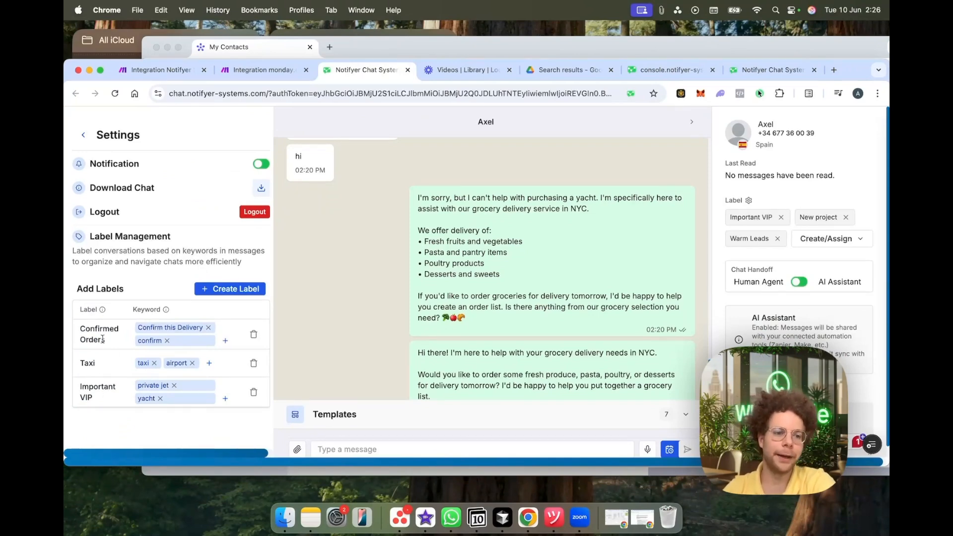
{"action": "left_click_drag", "start_coordinate": [79, 332], "coordinate": [133, 346]}
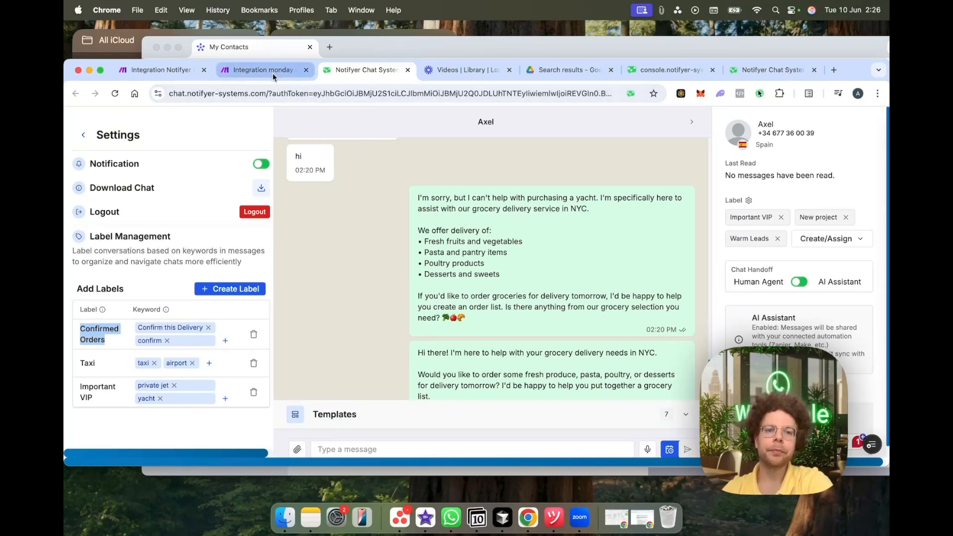
Step: Return to the My Contacts board in monday.com and select the text in the contact's Labels cell
{"action": "left_click", "coordinate": [288, 53]}
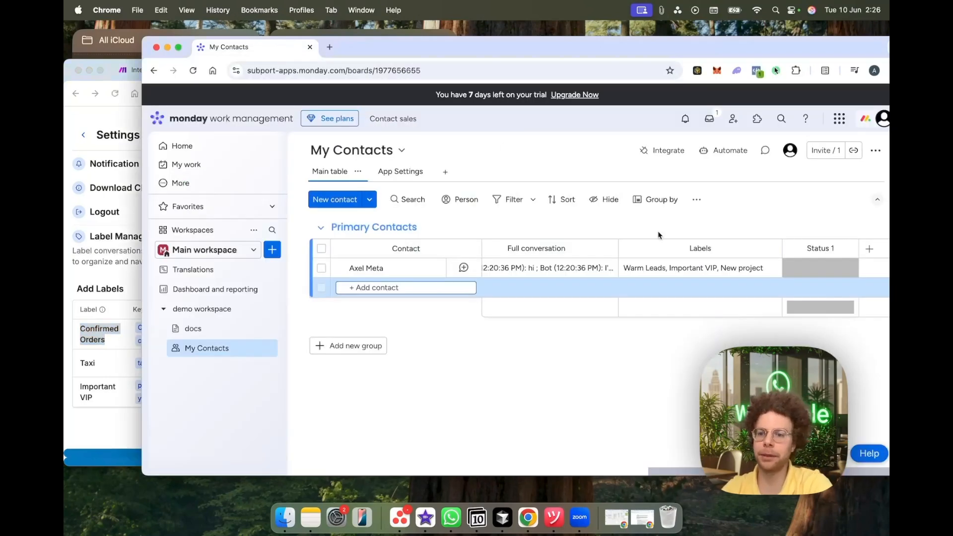
{"action": "left_click", "coordinate": [713, 269]}
{"action": "triple_click", "coordinate": [713, 268]}
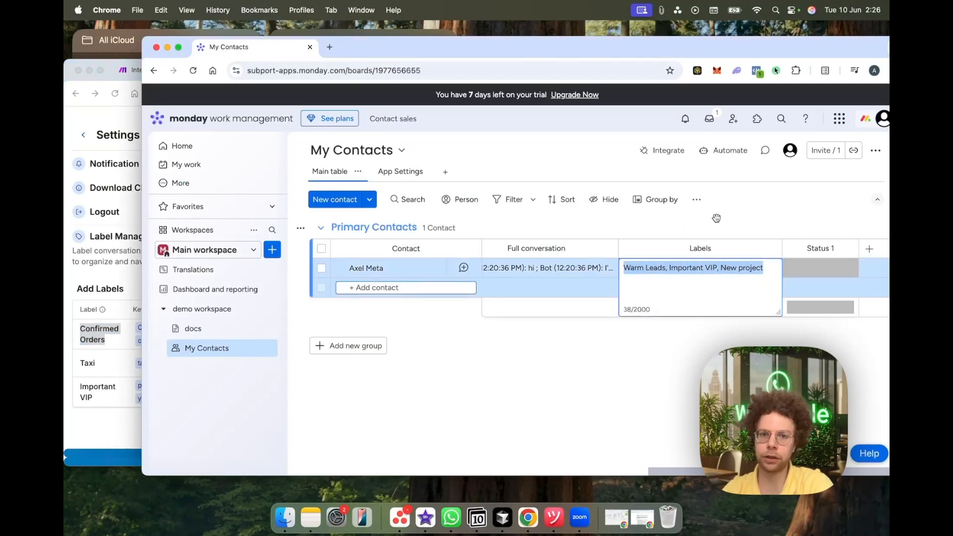
Step: Return to the Make scenario and select Full conversation as the first column to change, comparing it with the My Contacts board
{"action": "left_click", "coordinate": [112, 63]}
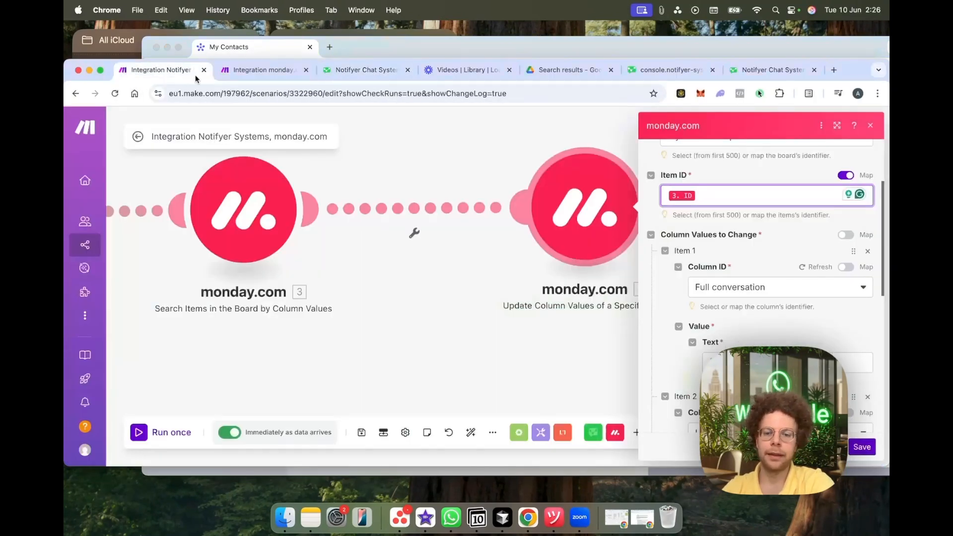
{"action": "scroll", "coordinate": [744, 379], "scroll_direction": "down", "scroll_amount": 2}
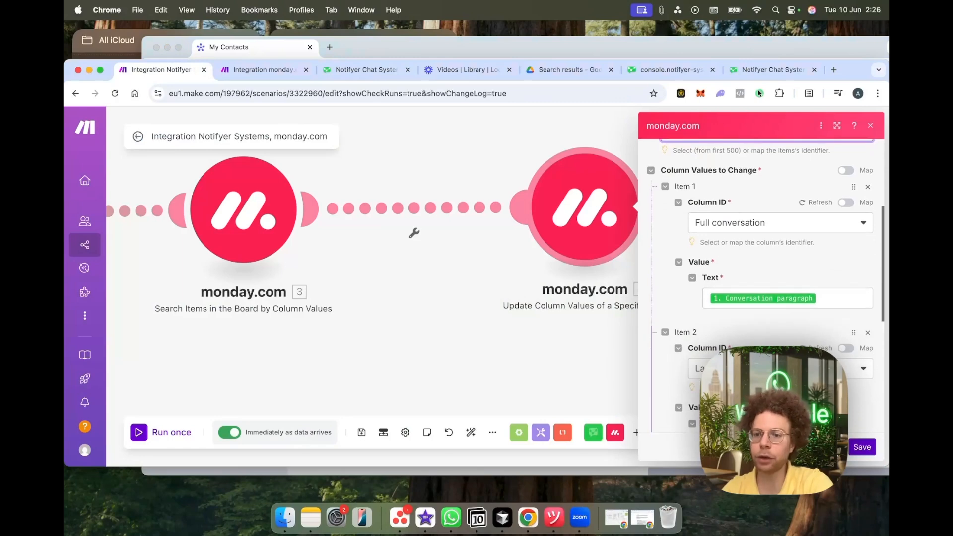
{"action": "scroll", "coordinate": [745, 380], "scroll_direction": "up", "scroll_amount": 2}
{"action": "scroll", "coordinate": [710, 194], "scroll_direction": "up", "scroll_amount": 1}
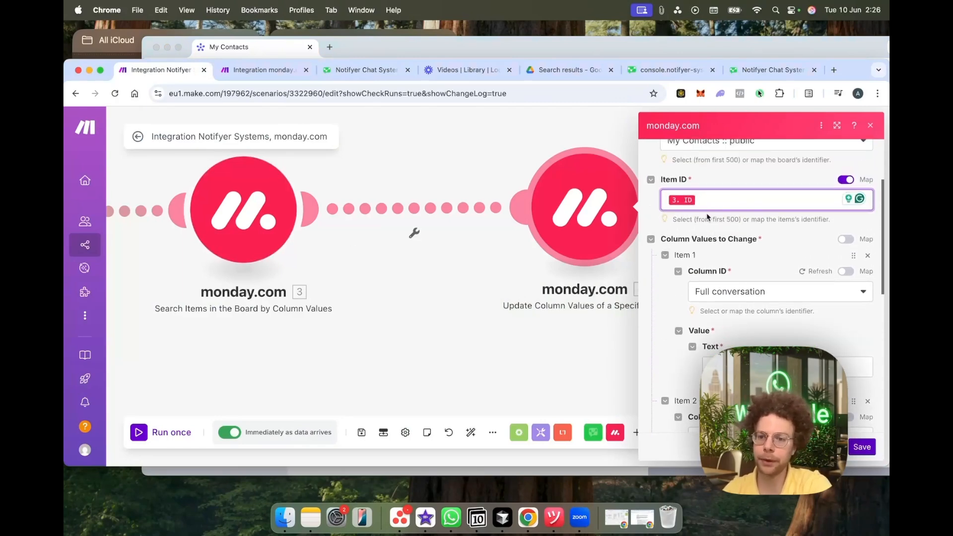
{"action": "left_click", "coordinate": [737, 294]}
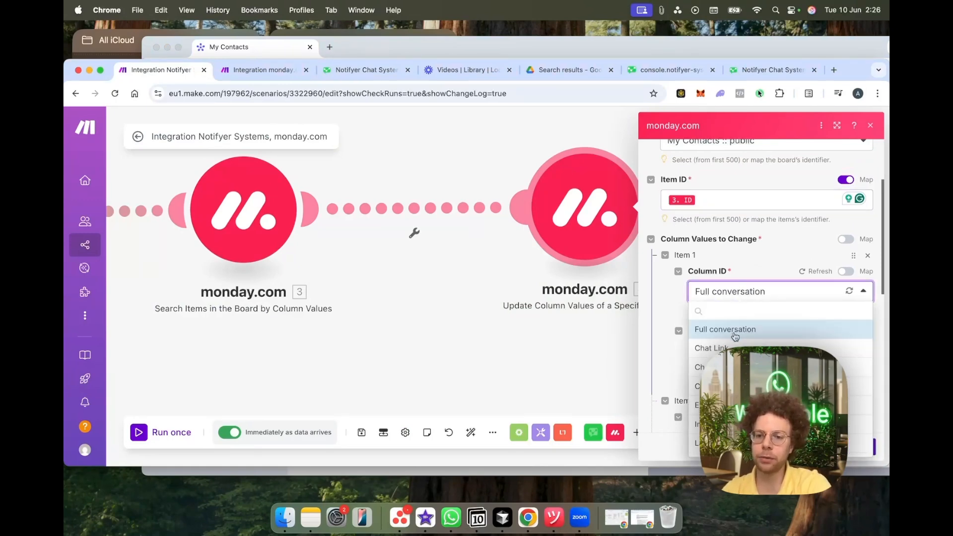
{"action": "left_click", "coordinate": [735, 333]}
{"action": "left_click", "coordinate": [280, 44]}
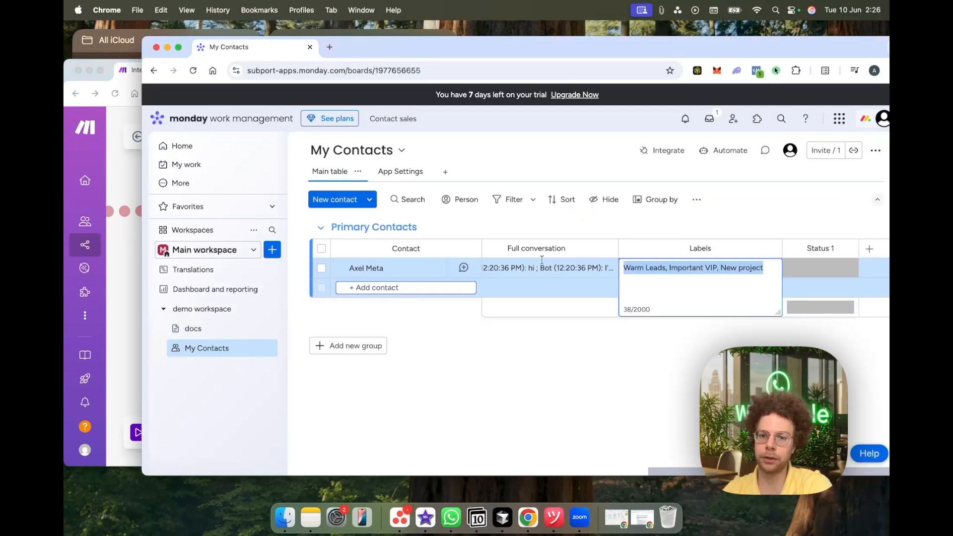
{"action": "left_click", "coordinate": [118, 255]}
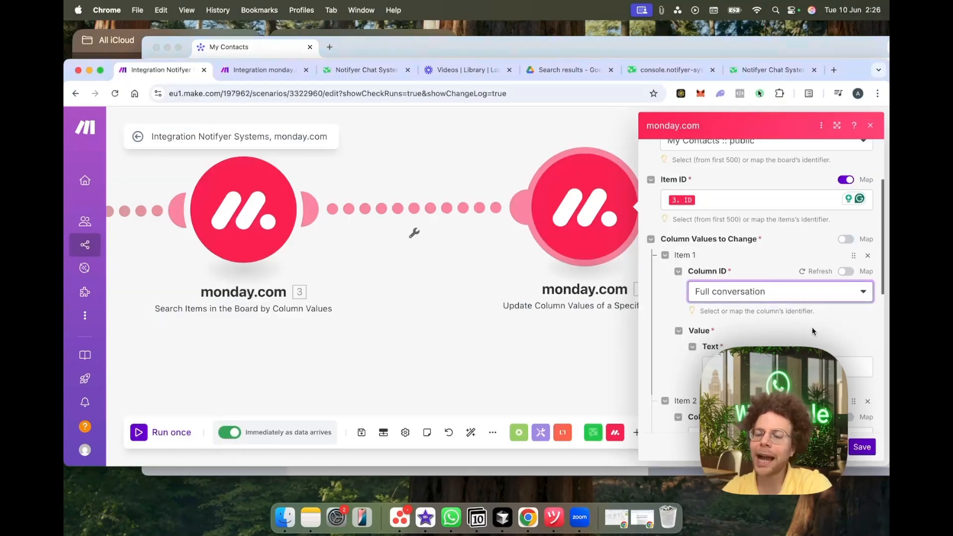
Step: Inspect the Conversation paragraph mapping used as the Full conversation column's value among the available Notifyer Systems fields
{"action": "scroll", "coordinate": [812, 327], "scroll_direction": "down", "scroll_amount": 2}
{"action": "left_click", "coordinate": [839, 316]}
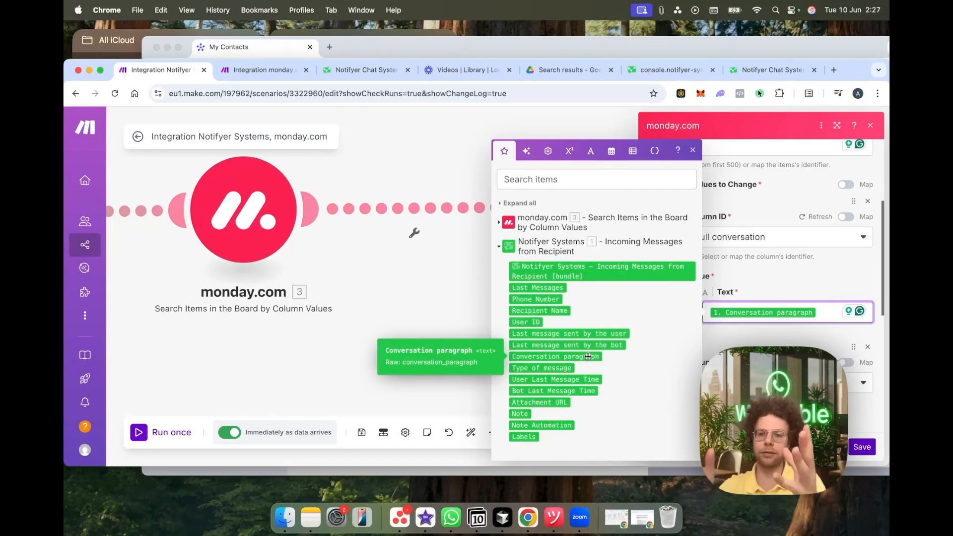
{"action": "left_click", "coordinate": [793, 328]}
Step: Review Item 2 of the column values, where Last message sent by lead takes Last message sent by the user
{"action": "scroll", "coordinate": [793, 329], "scroll_direction": "down", "scroll_amount": 3}
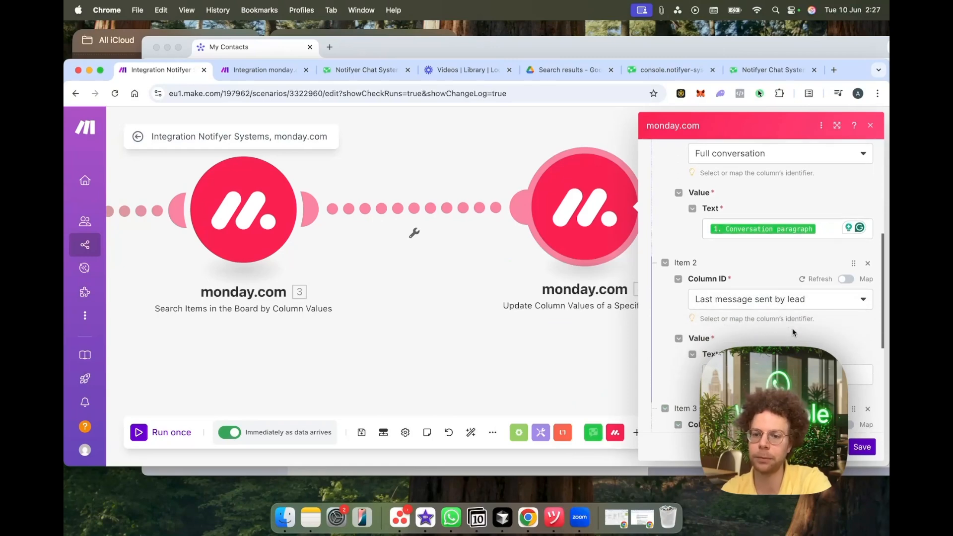
{"action": "scroll", "coordinate": [789, 313], "scroll_direction": "down", "scroll_amount": 2}
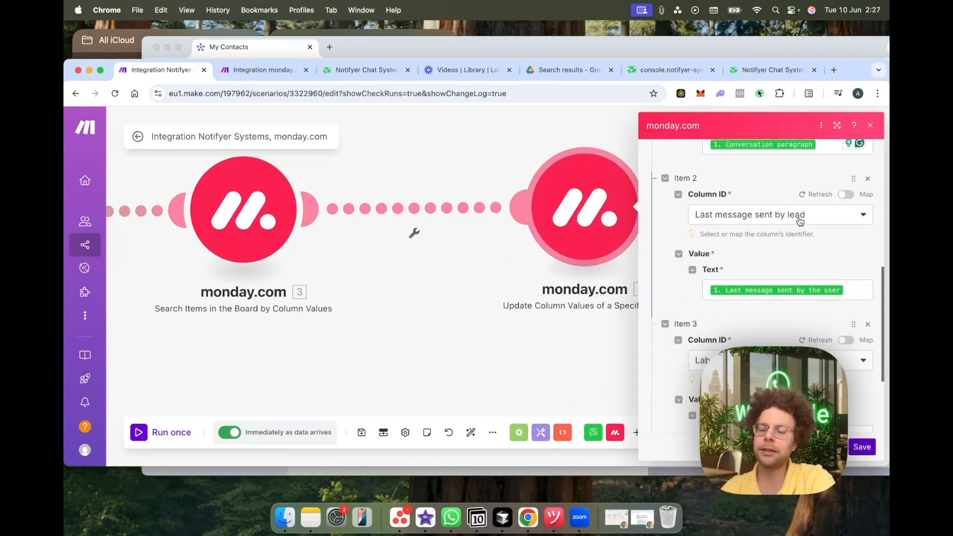
{"action": "left_click", "coordinate": [795, 290]}
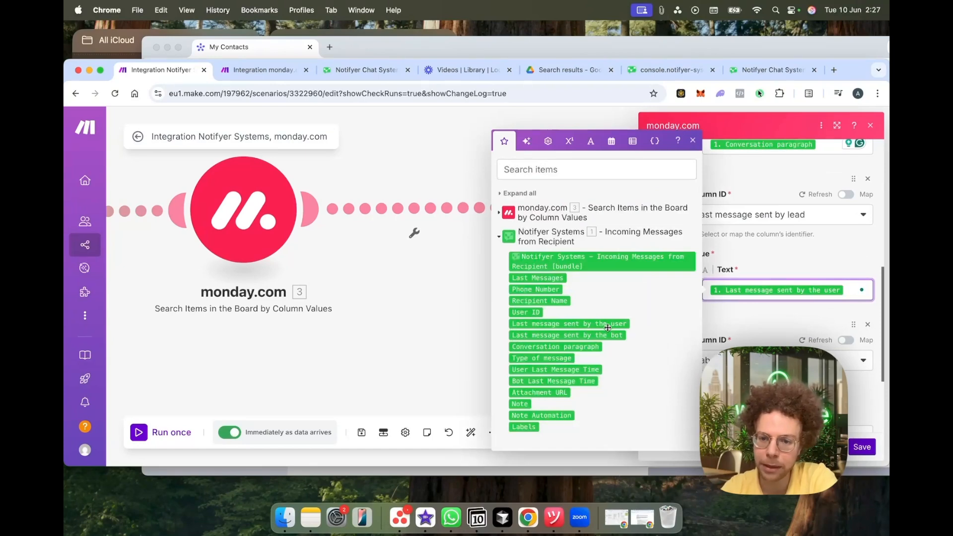
{"action": "left_click", "coordinate": [717, 324]}
{"action": "scroll", "coordinate": [725, 324], "scroll_direction": "down", "scroll_amount": 3}
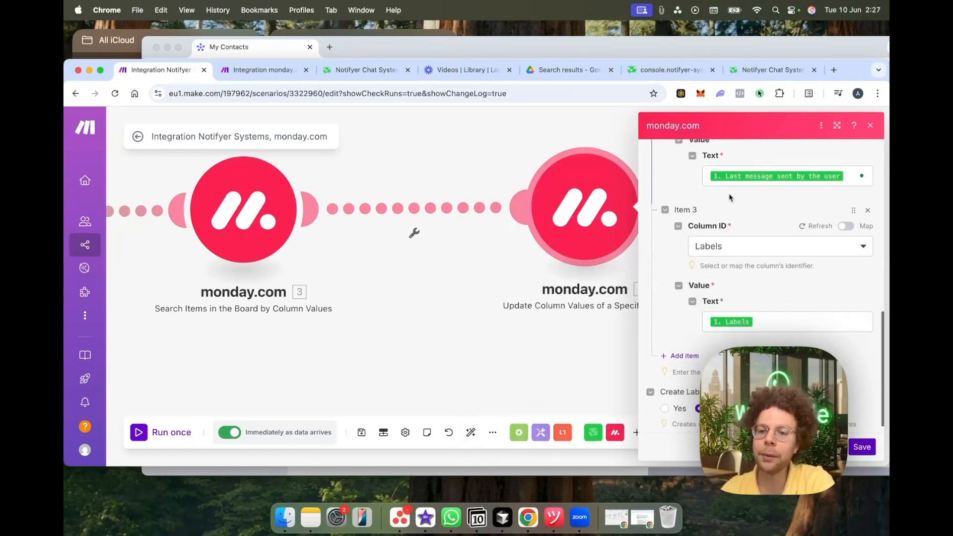
Step: Review the Labels mapping in Item 3 and save the Update Column Values of a Specific Item module
{"action": "left_click", "coordinate": [278, 48]}
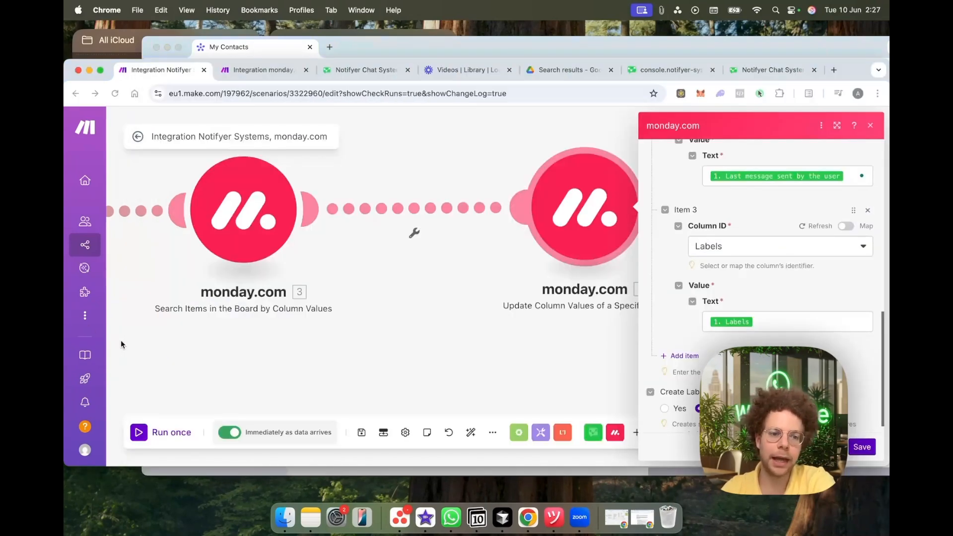
{"action": "left_click", "coordinate": [121, 344]}
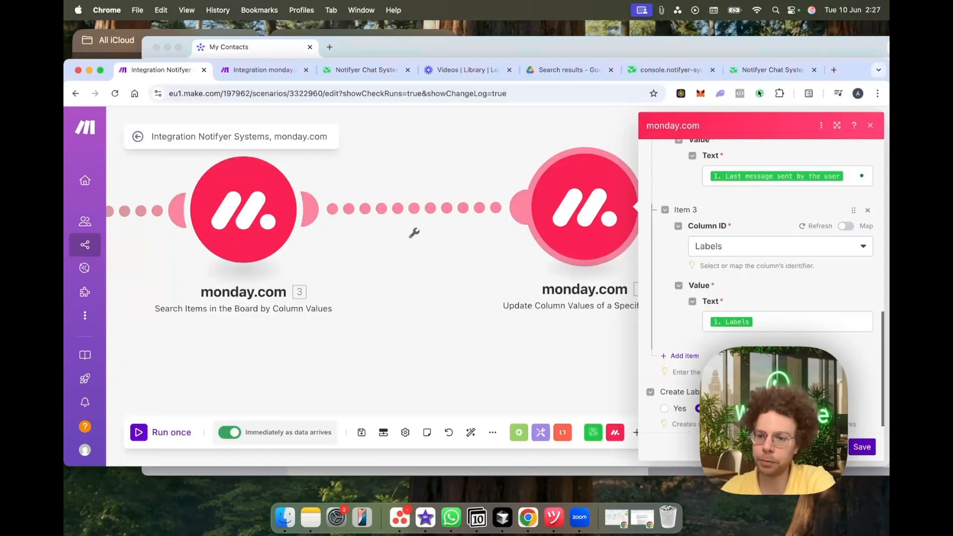
{"action": "left_click", "coordinate": [779, 327]}
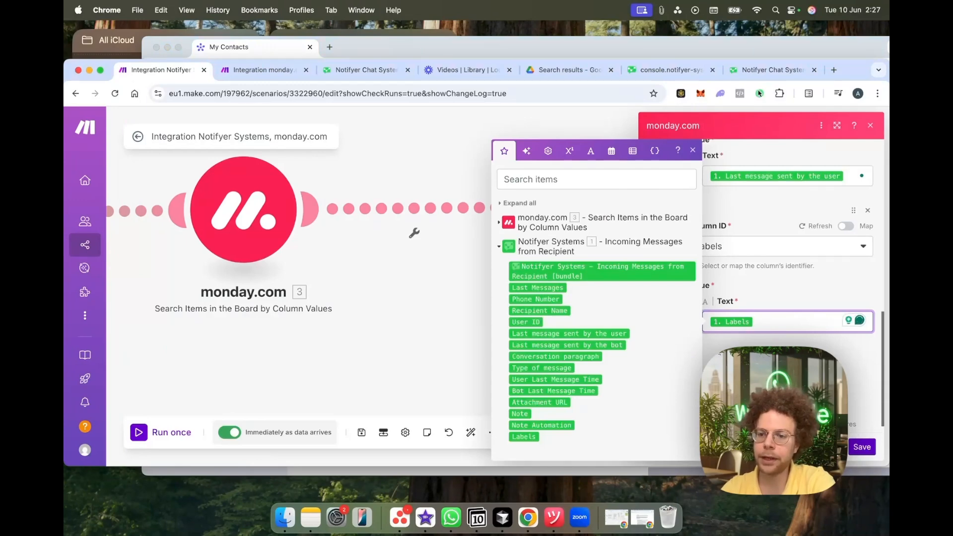
{"action": "left_click", "coordinate": [775, 373]}
{"action": "scroll", "coordinate": [766, 286], "scroll_direction": "up", "scroll_amount": 1}
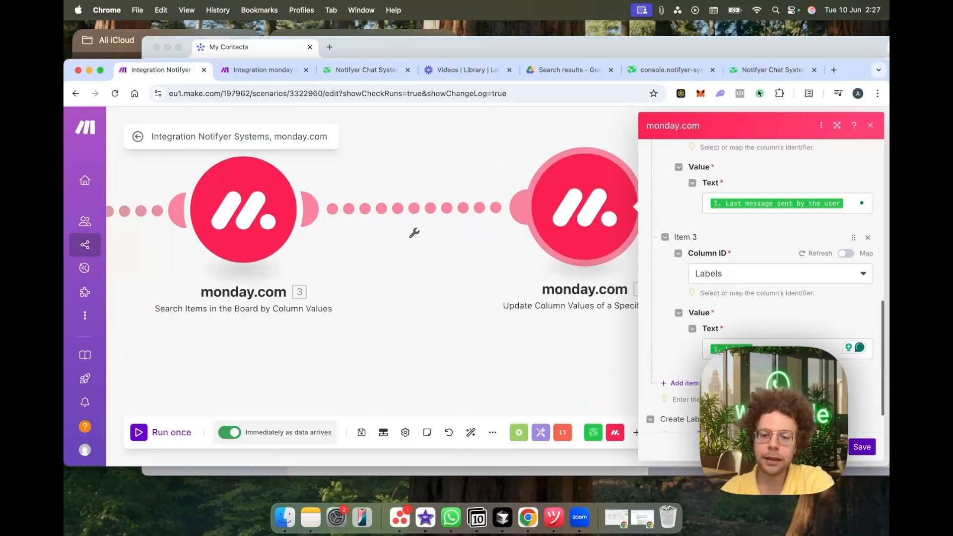
{"action": "left_click", "coordinate": [874, 451]}
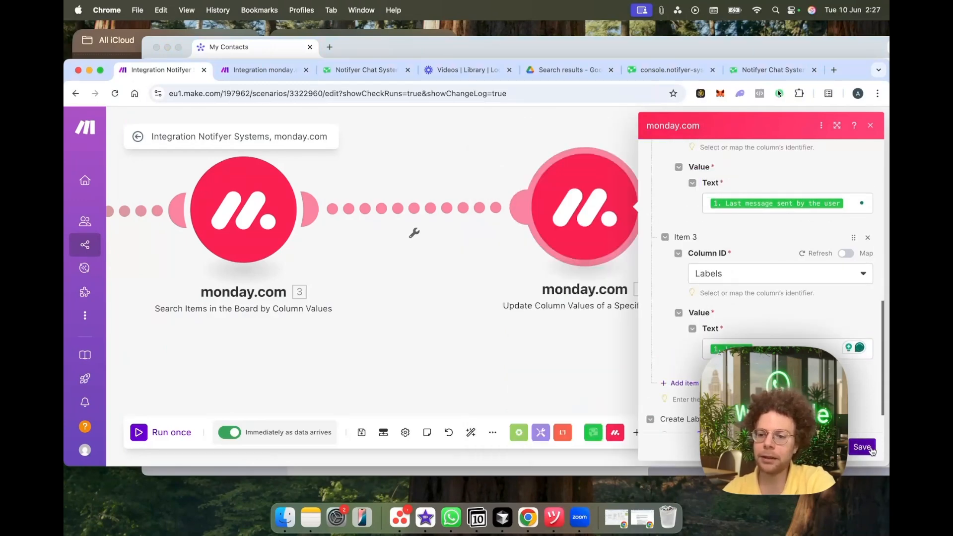
Step: Switch to WhatsApp and send the message "hello, I want to buy oranges" to Delivery Demo Shop
{"action": "left_click", "coordinate": [452, 518]}
{"action": "left_click_drag", "start_coordinate": [219, 136], "coordinate": [614, 76]}
{"action": "type", "text": "hello, I want to buy oranges"}
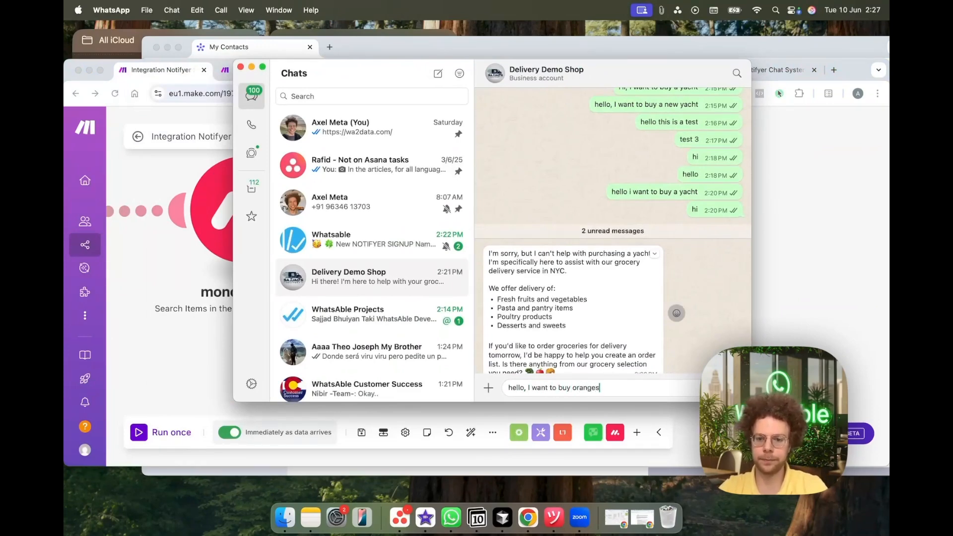
{"action": "key", "text": "Return"}
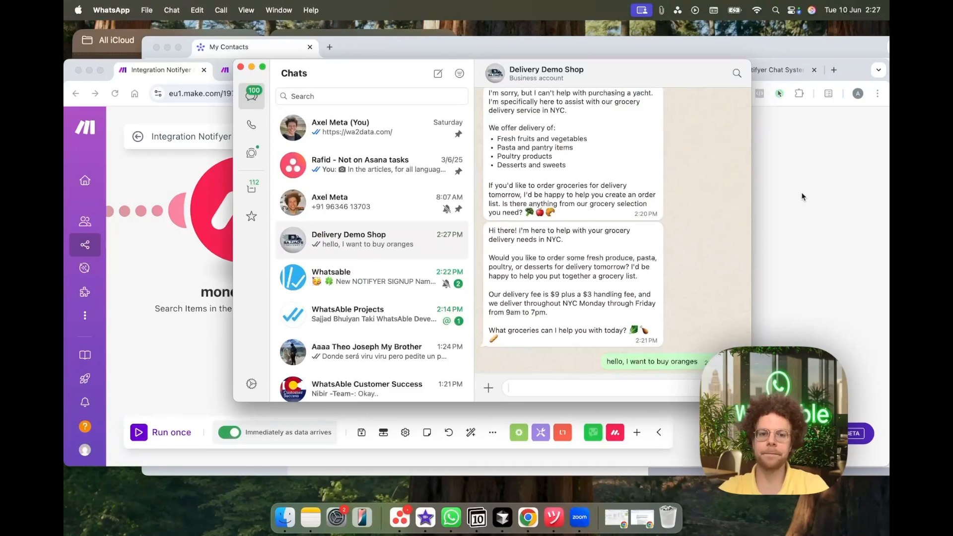
Step: Move the WhatsApp window aside and check the contact's last message and Full conversation text on the My Contacts board
{"action": "left_click_drag", "start_coordinate": [649, 85], "coordinate": [272, 94]}
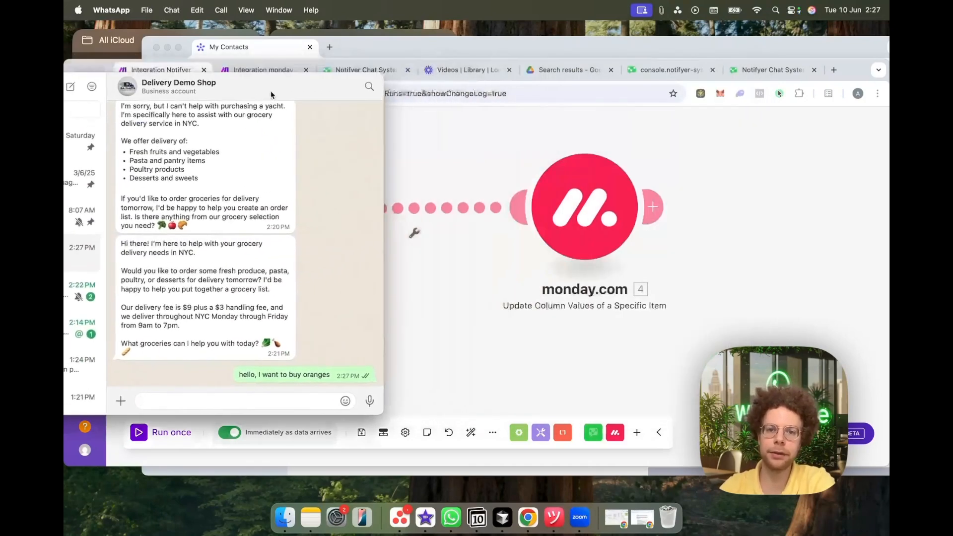
{"action": "left_click", "coordinate": [706, 168]}
{"action": "left_click", "coordinate": [694, 53]}
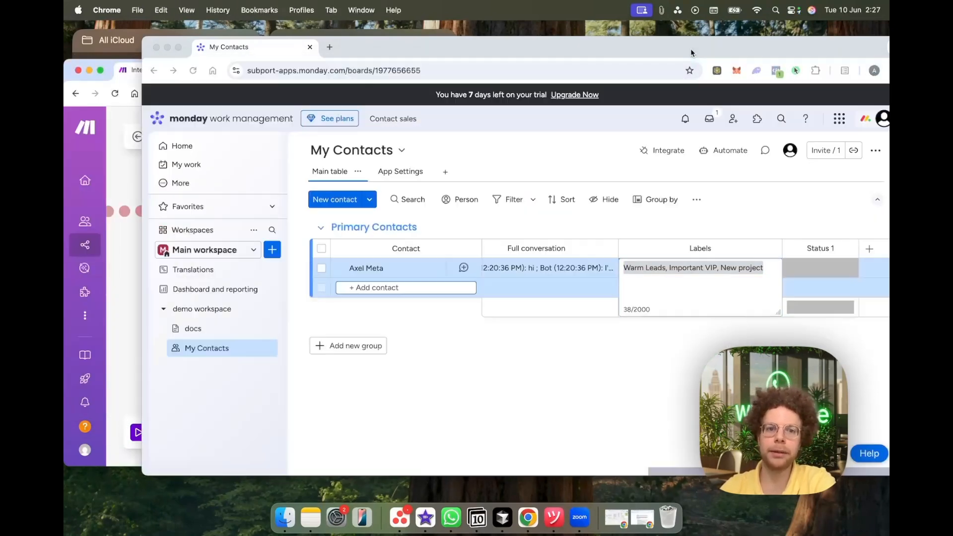
{"action": "left_click", "coordinate": [626, 374]}
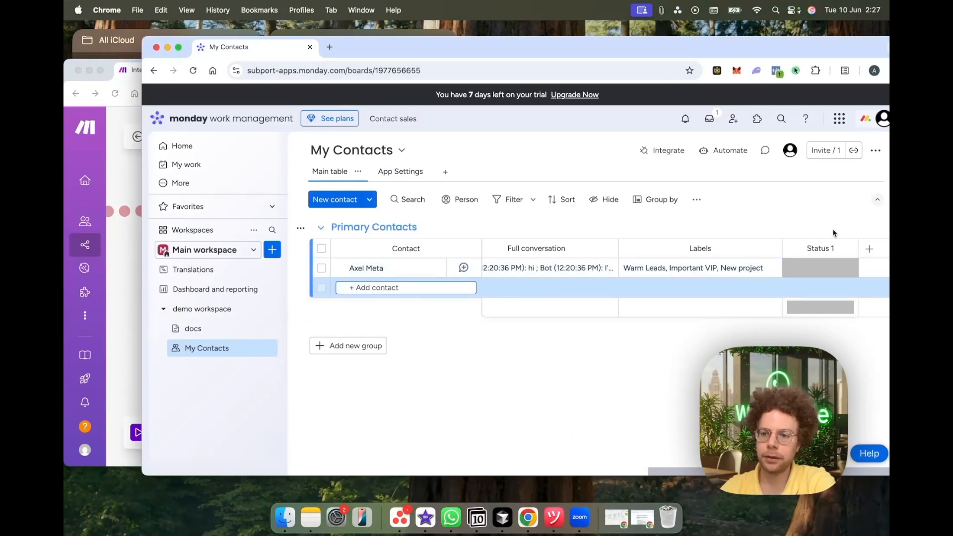
{"action": "scroll", "coordinate": [670, 268], "scroll_direction": "left", "scroll_amount": 5}
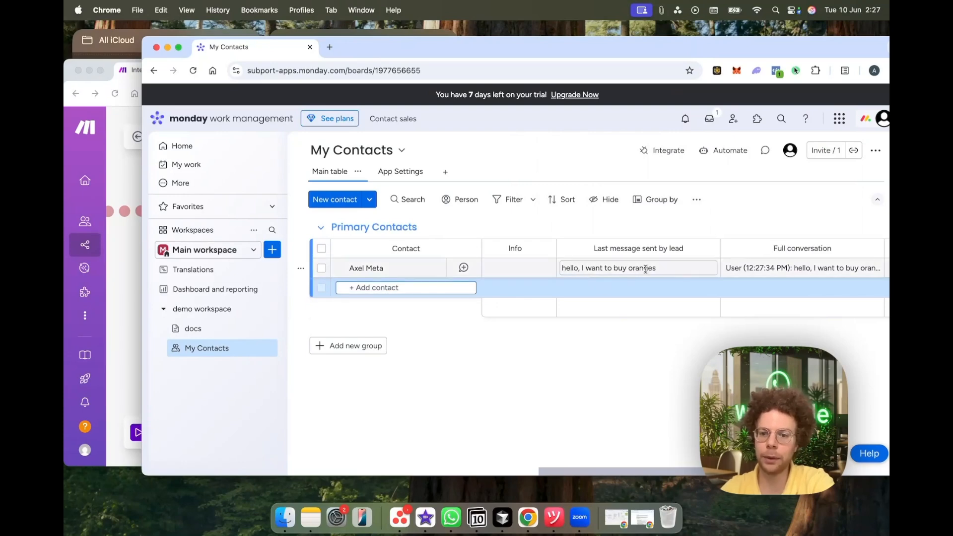
{"action": "scroll", "coordinate": [673, 270], "scroll_direction": "right", "scroll_amount": 3}
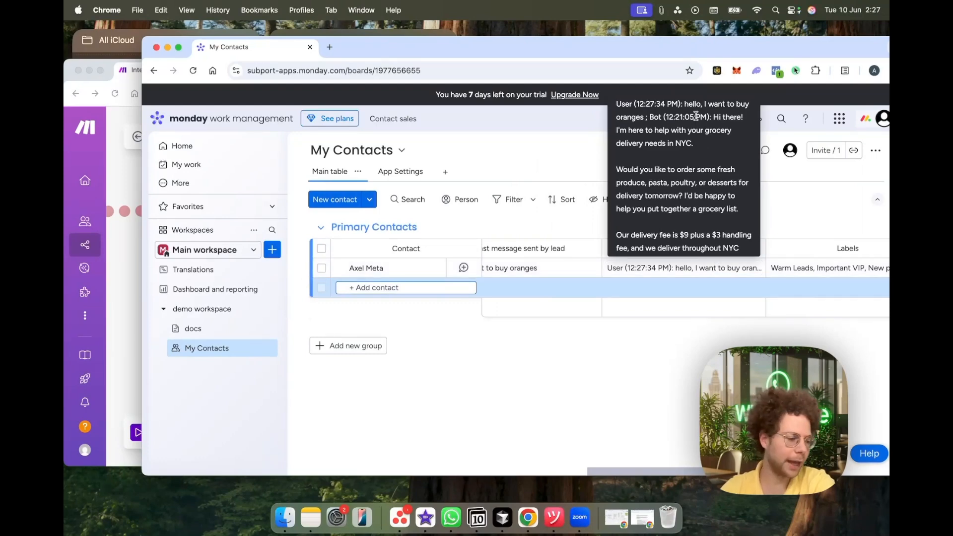
Step: Read and highlight the shop bot's latest reply in WhatsApp, comparing it with the My Contacts board
{"action": "left_click", "coordinate": [450, 518]}
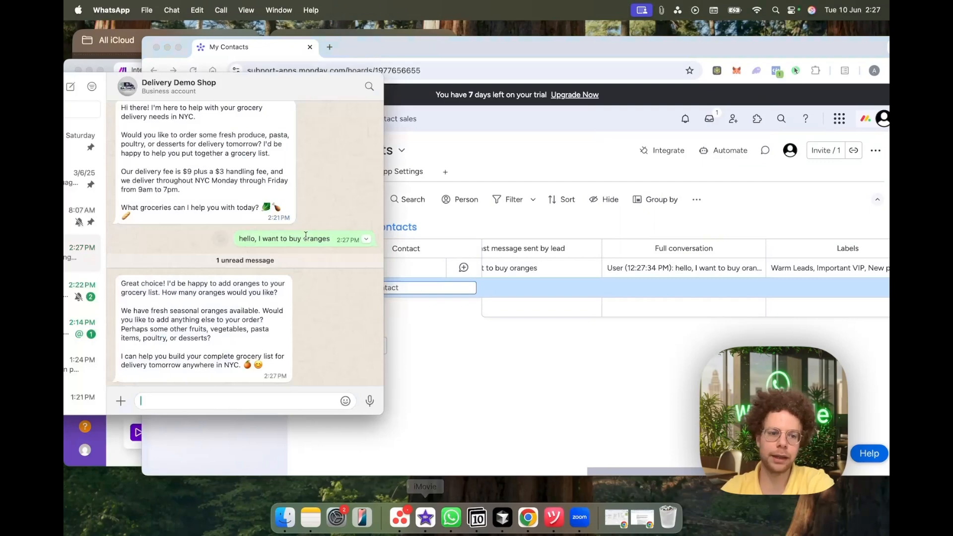
{"action": "left_click_drag", "start_coordinate": [123, 283], "coordinate": [259, 361]}
{"action": "left_click", "coordinate": [455, 387]}
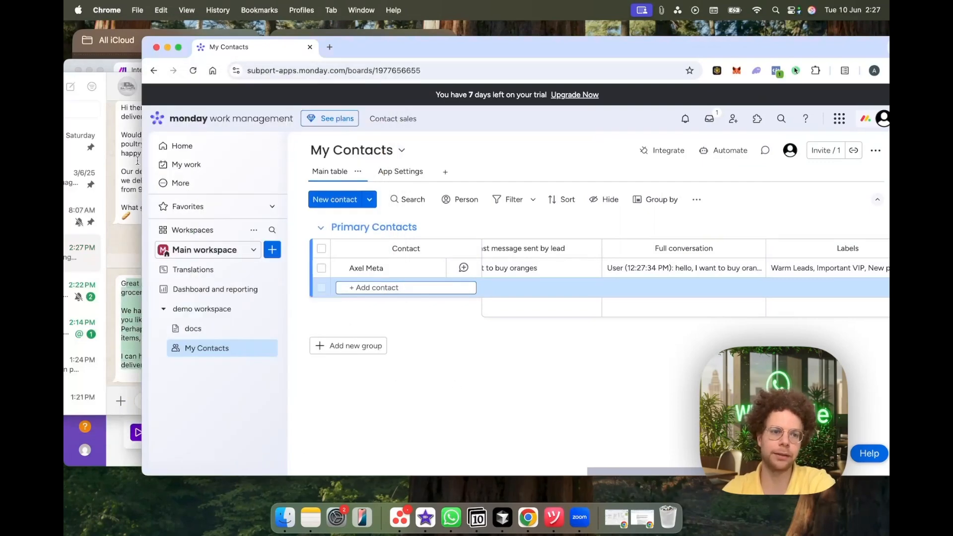
{"action": "left_click", "coordinate": [128, 273]}
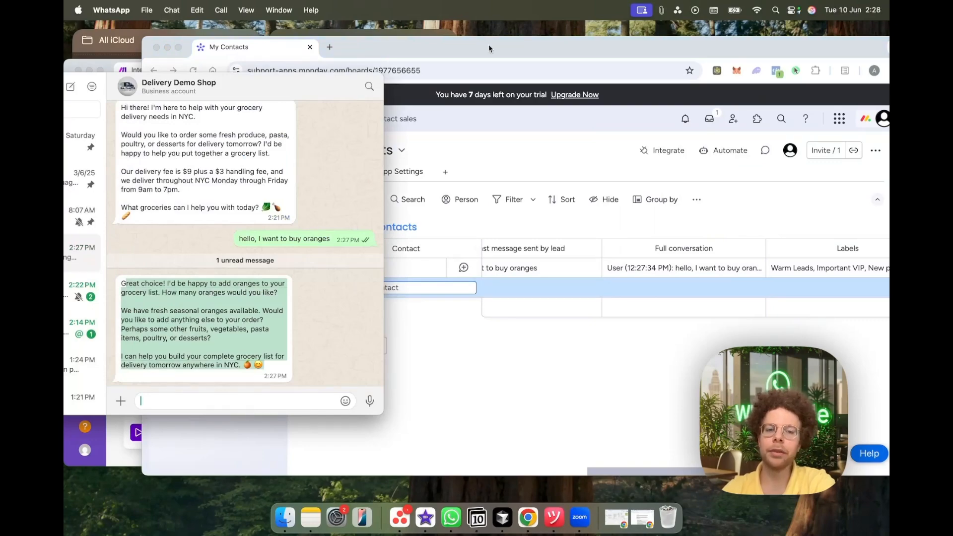
{"action": "left_click", "coordinate": [499, 352]}
Step: View the contact's Status options on the My Contacts board in monday.com and close the list without choosing one
{"action": "key", "text": "ctrl+Up"}
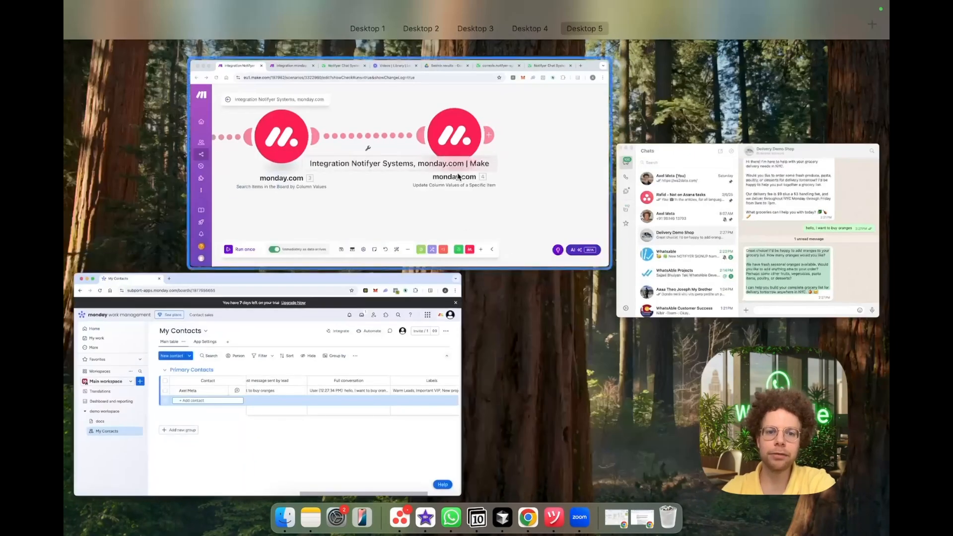
{"action": "left_click", "coordinate": [433, 200]}
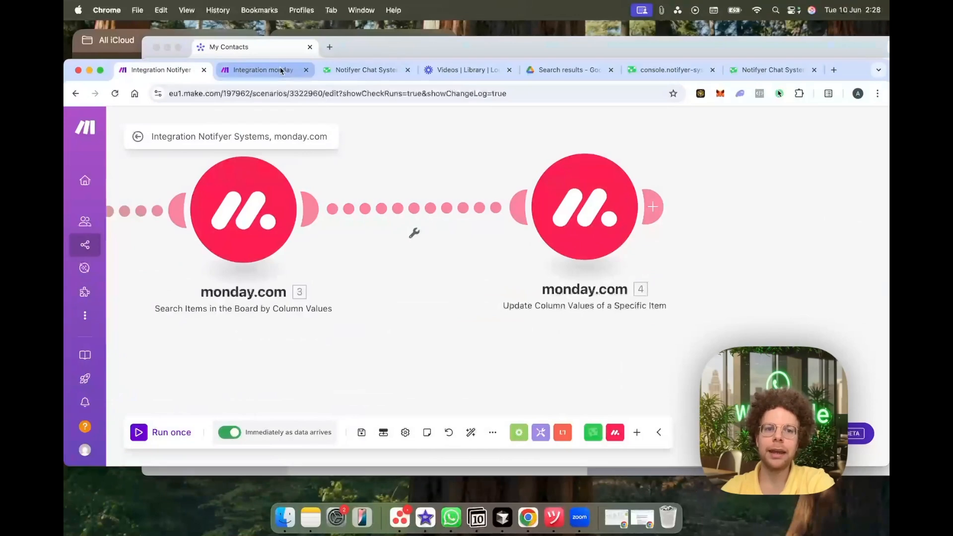
{"action": "left_click", "coordinate": [274, 49]}
{"action": "scroll", "coordinate": [570, 271], "scroll_direction": "left", "scroll_amount": 10}
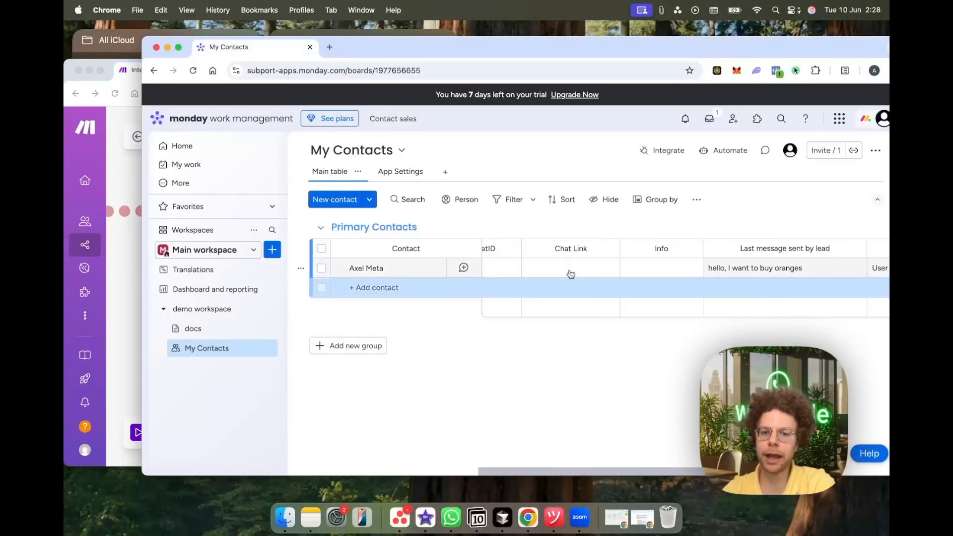
{"action": "scroll", "coordinate": [570, 272], "scroll_direction": "left", "scroll_amount": 3}
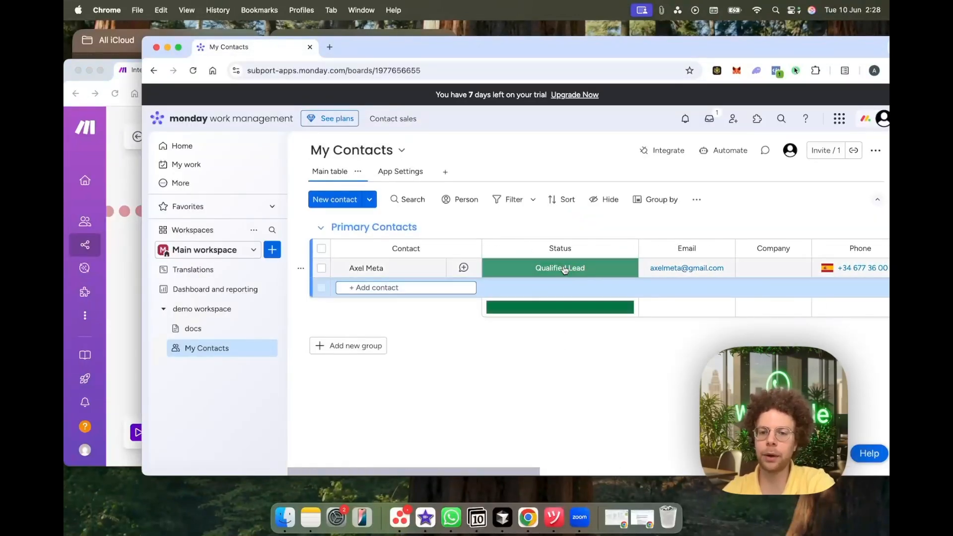
{"action": "left_click", "coordinate": [564, 270]}
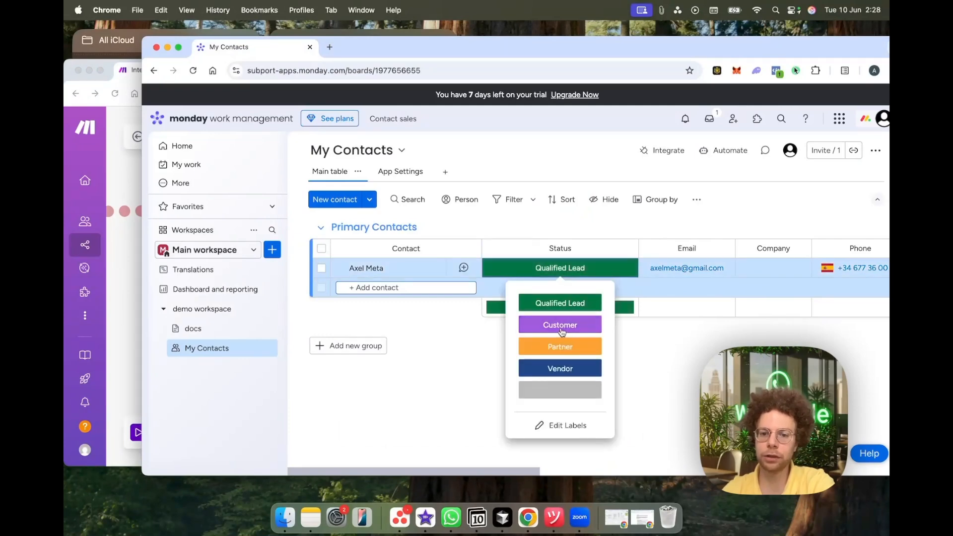
{"action": "left_click", "coordinate": [453, 356]}
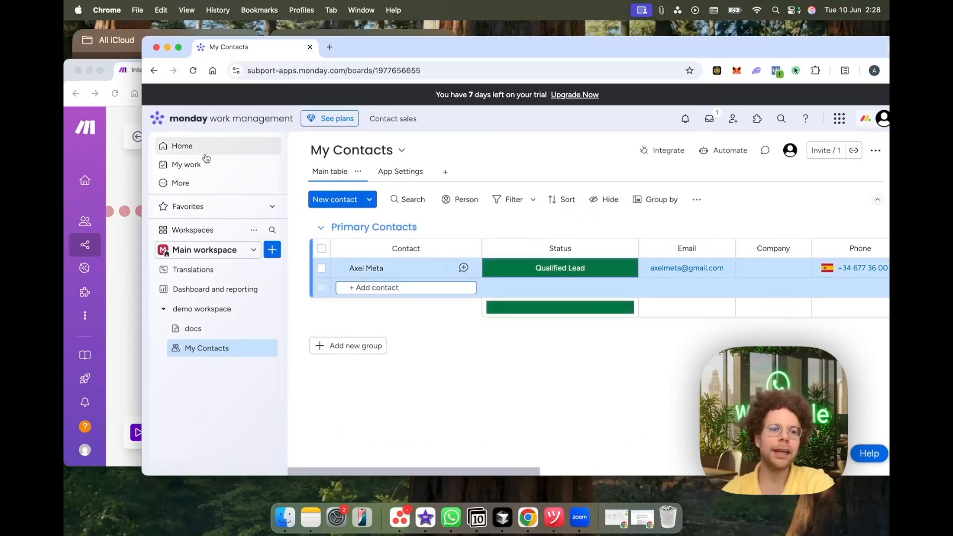
Step: Switch to the Integration monday.com scenario in Make, reposition its window and open the Watch Board's Column Values module
{"action": "left_click", "coordinate": [124, 182]}
{"action": "left_click", "coordinate": [263, 70]}
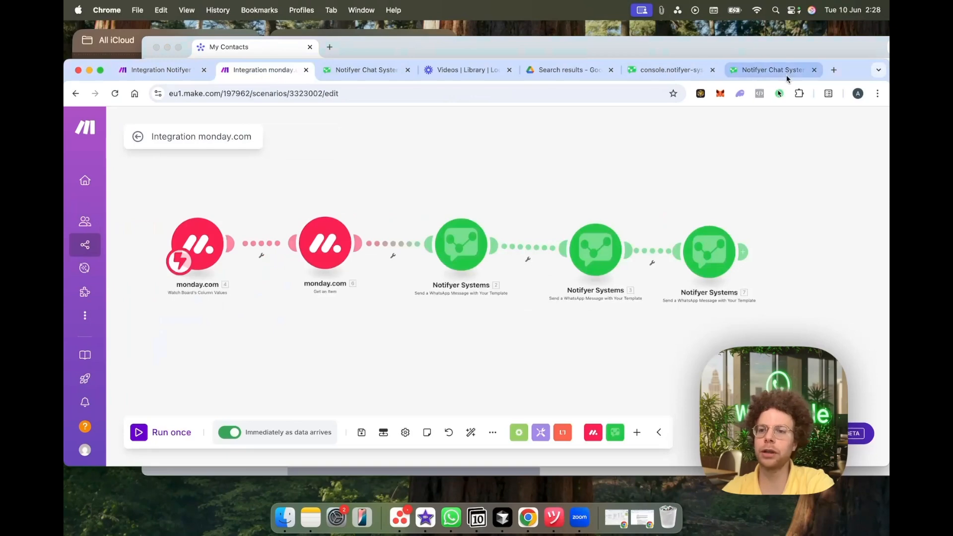
{"action": "left_click_drag", "start_coordinate": [849, 76], "coordinate": [844, 43]}
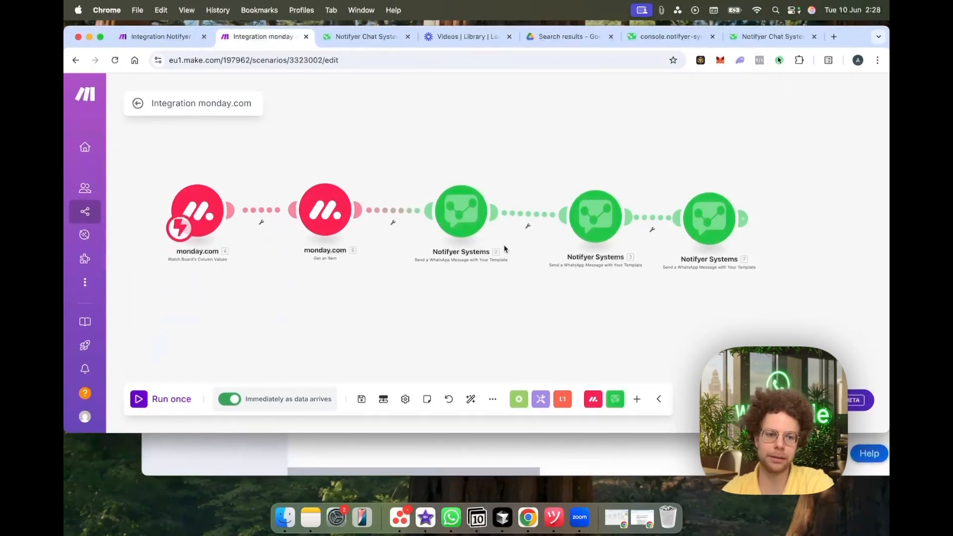
{"action": "left_click", "coordinate": [208, 215]}
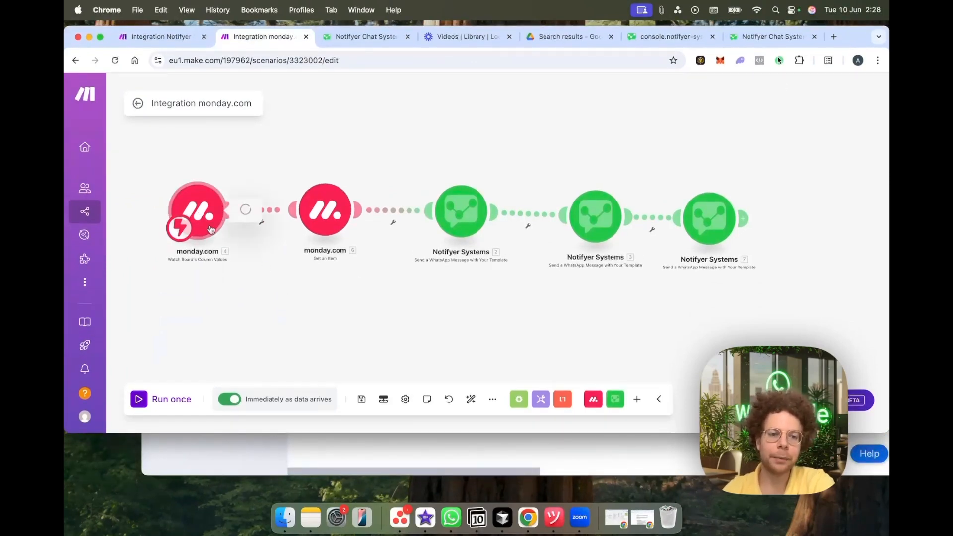
Step: View the webhook settings of the Watch Board's Column Values module and close them without changes
{"action": "left_click", "coordinate": [236, 335]}
{"action": "scroll", "coordinate": [228, 322], "scroll_direction": "up", "scroll_amount": 5}
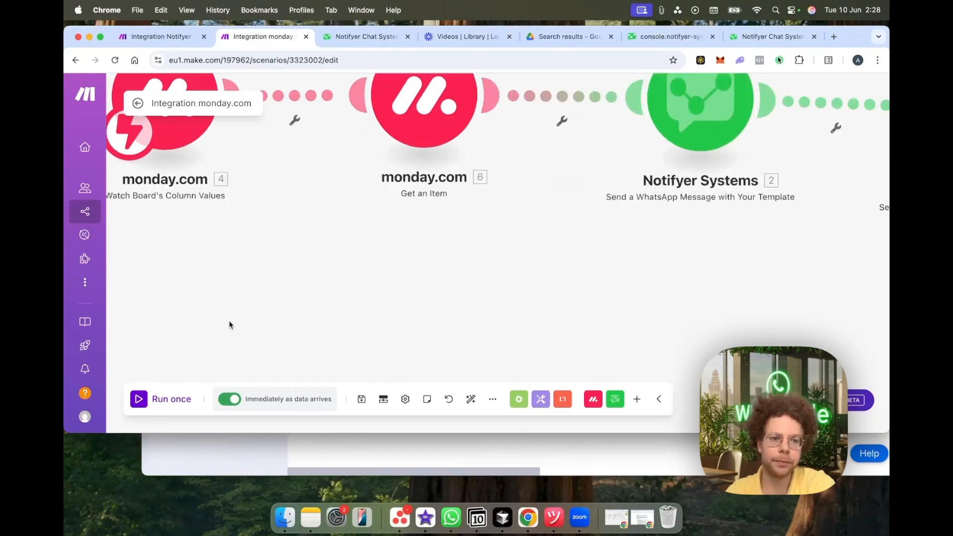
{"action": "scroll", "coordinate": [201, 262], "scroll_direction": "down", "scroll_amount": 5}
{"action": "left_click", "coordinate": [315, 193]}
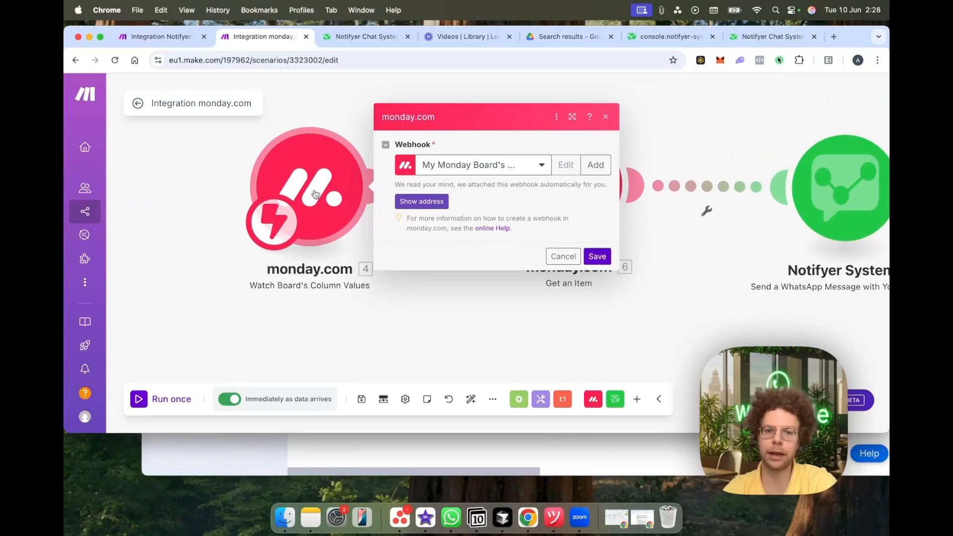
{"action": "left_click", "coordinate": [346, 341]}
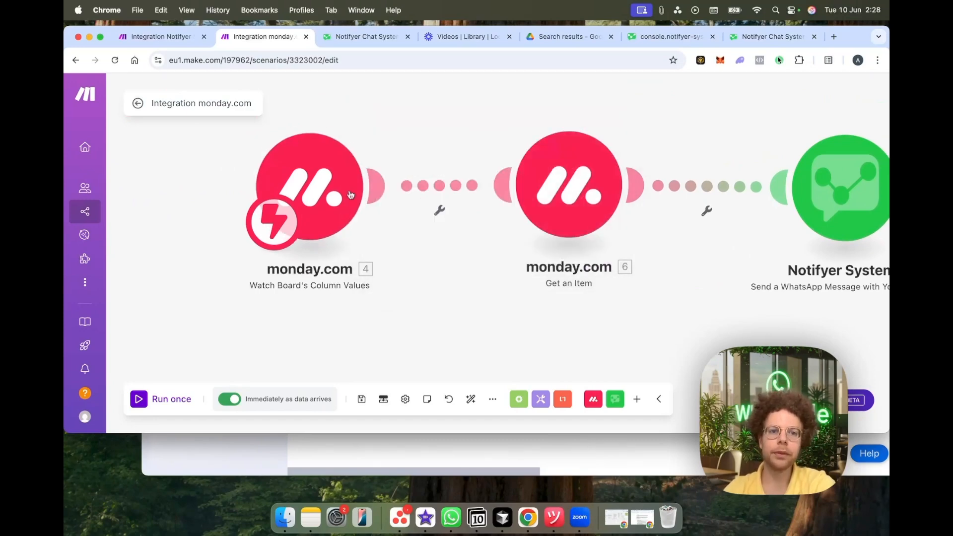
Step: Leave the Notifyer Systems, monday.com scenario and create a new scenario from the All scenarios list
{"action": "left_click", "coordinate": [157, 33]}
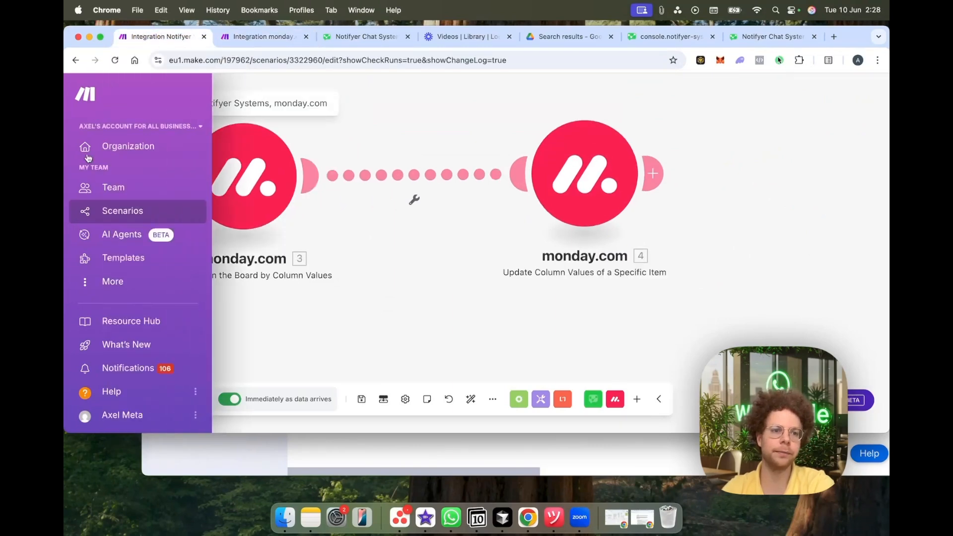
{"action": "left_click", "coordinate": [102, 214]}
{"action": "left_click", "coordinate": [551, 180]}
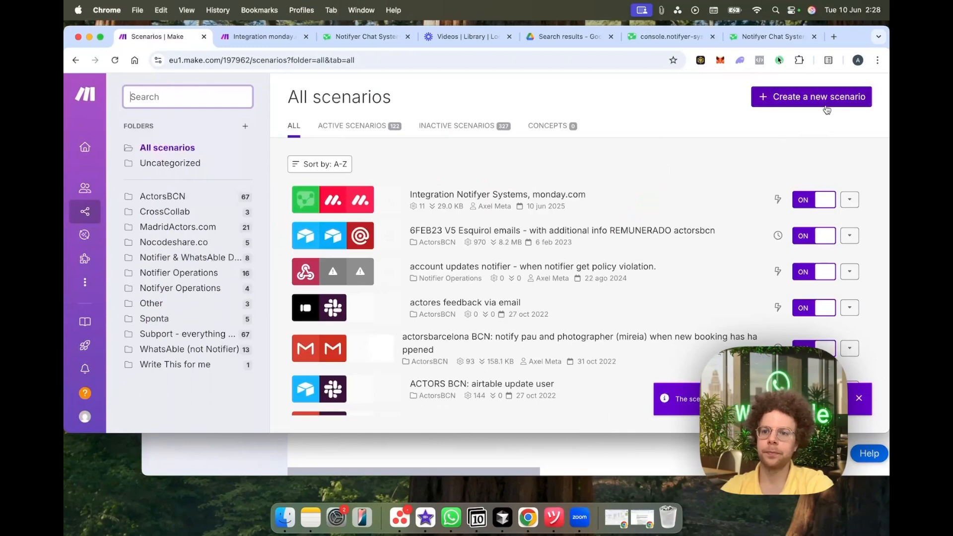
{"action": "left_click", "coordinate": [824, 103]}
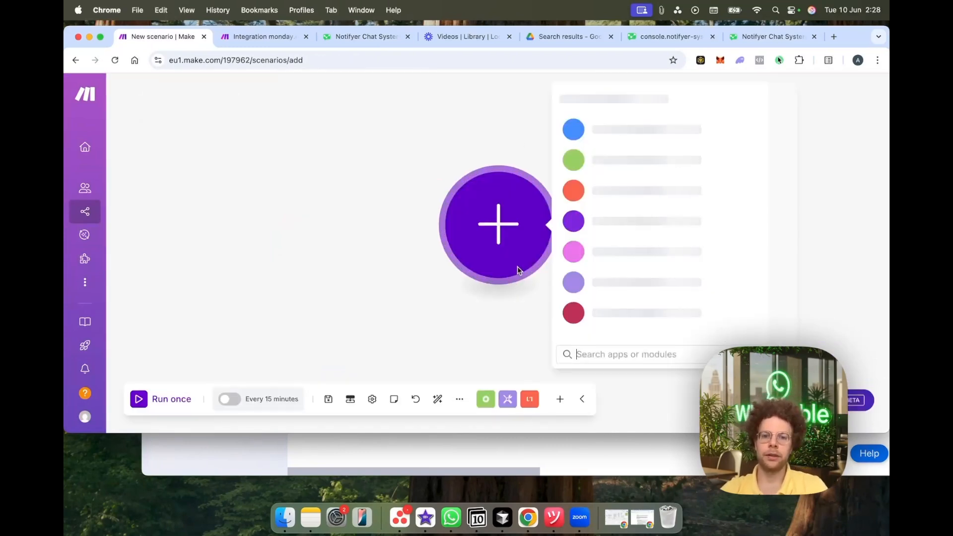
Step: Add monday.com's Watch Board's Column Values as the scenario's trigger and start creating its webhook
{"action": "type", "text": "monday"}
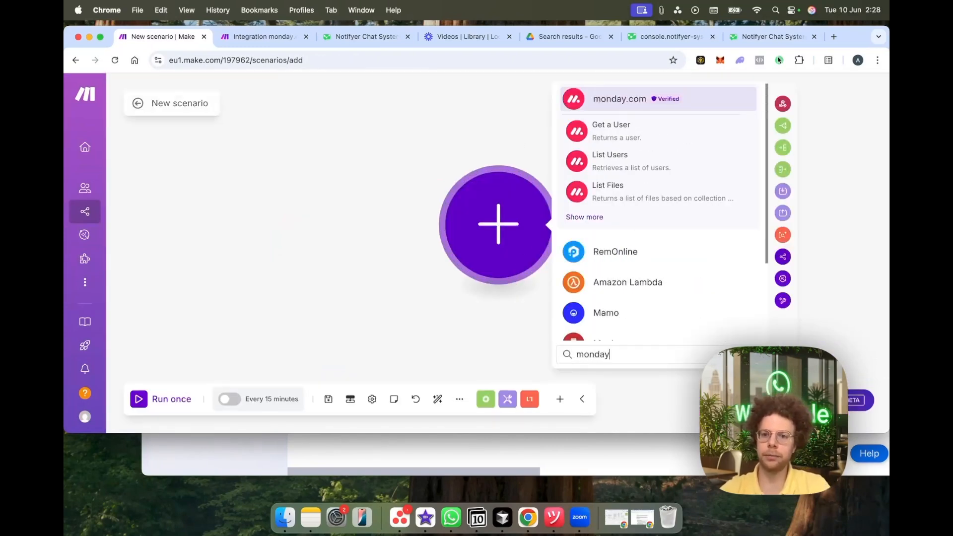
{"action": "left_click", "coordinate": [624, 97]}
{"action": "left_click", "coordinate": [593, 350]}
{"action": "type", "text": "b"}
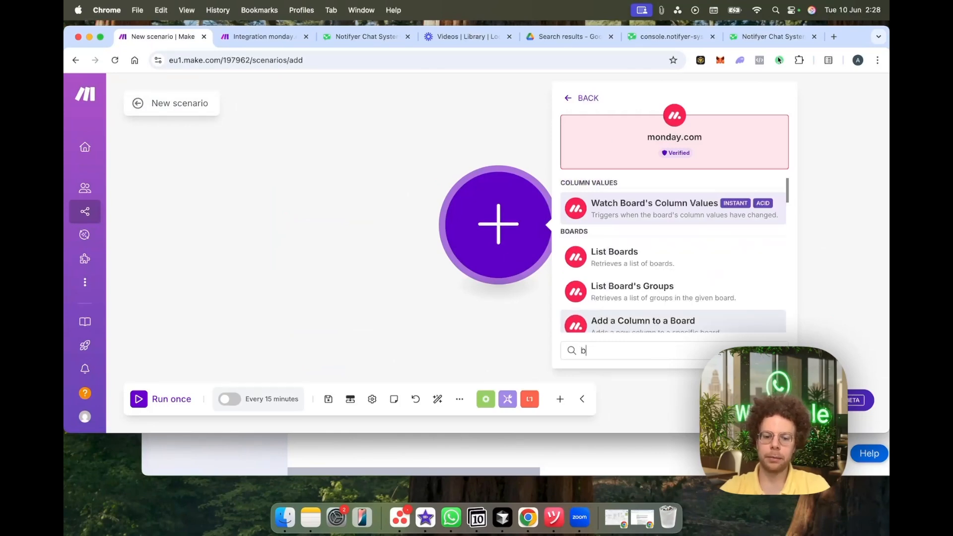
{"action": "type", "text": "oard col"}
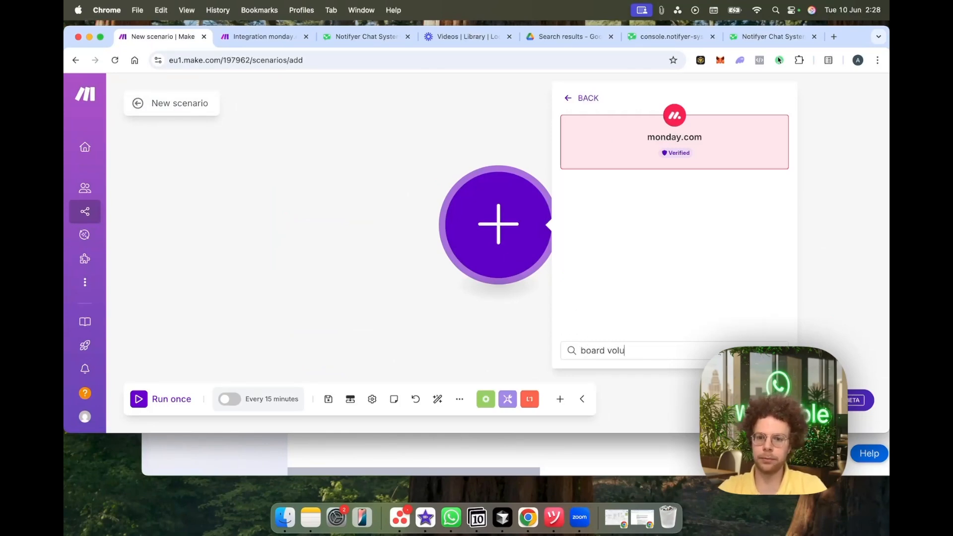
{"action": "left_click", "coordinate": [664, 210]}
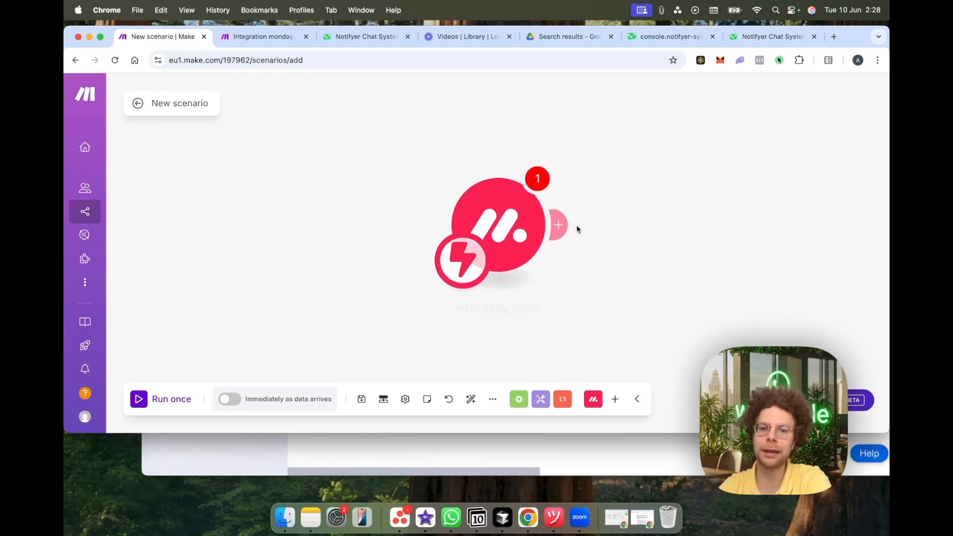
{"action": "left_click", "coordinate": [480, 218]}
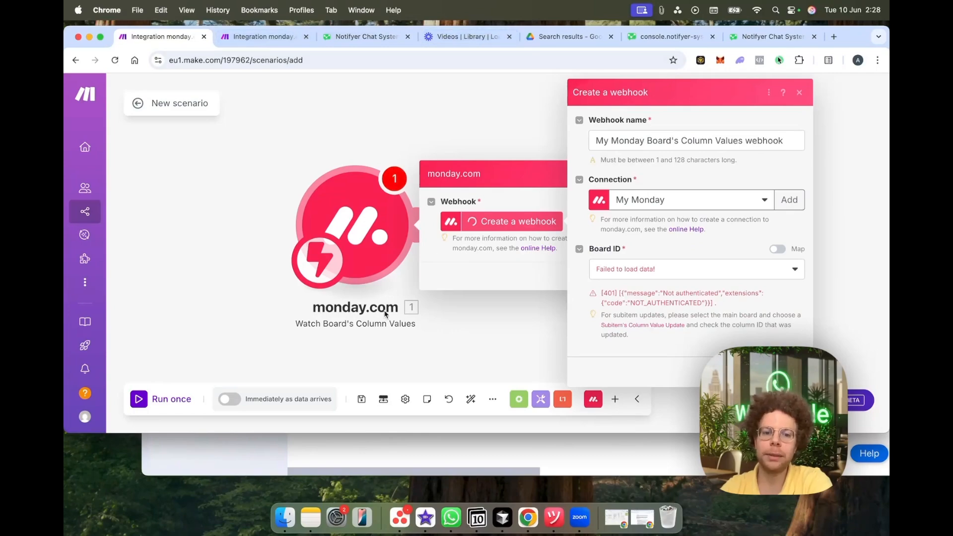
Step: Switch to the My Contacts window in monday.com and open the Developer Center's My access tokens page
{"action": "key", "text": "ctrl+Up"}
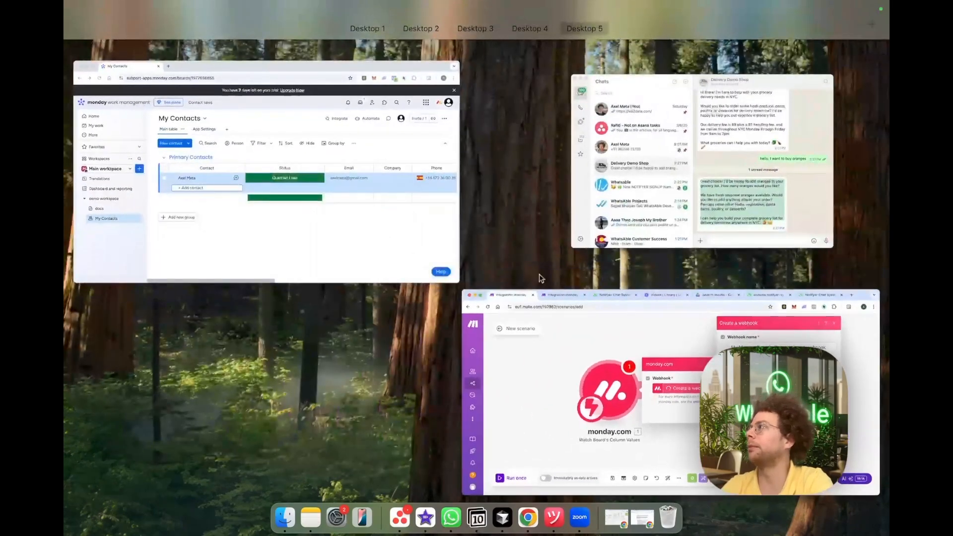
{"action": "key", "text": "ctrl+Up"}
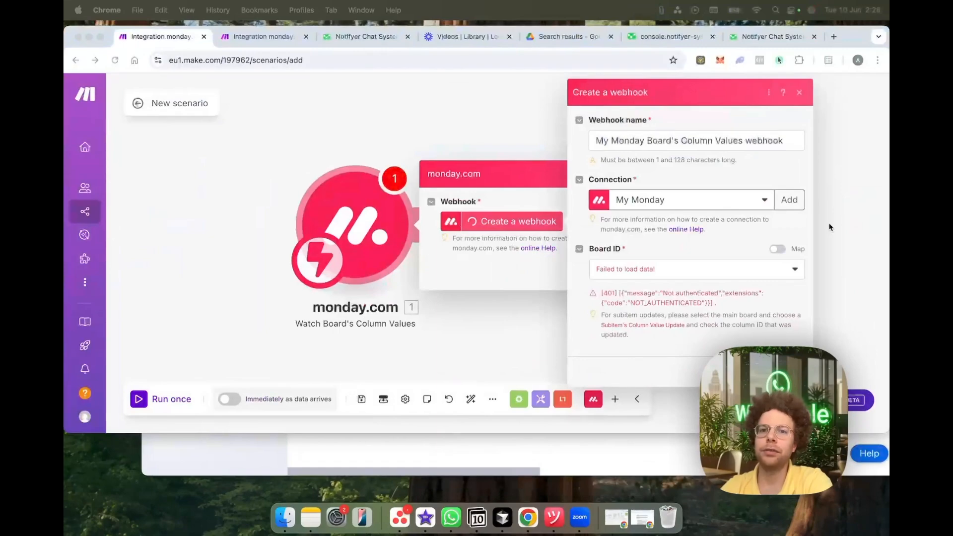
{"action": "key", "text": "ctrl+Up"}
{"action": "left_click", "coordinate": [298, 217]}
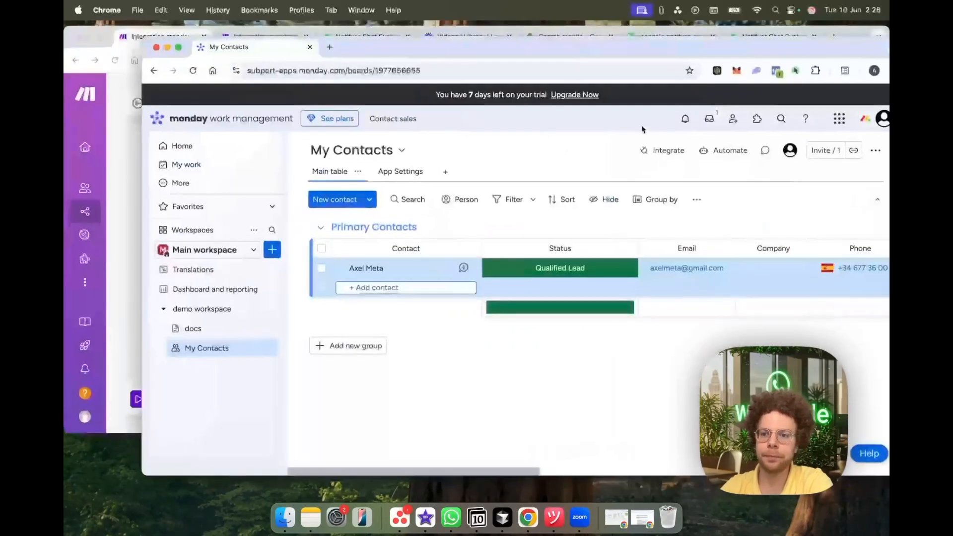
{"action": "left_click_drag", "start_coordinate": [815, 50], "coordinate": [735, 52]}
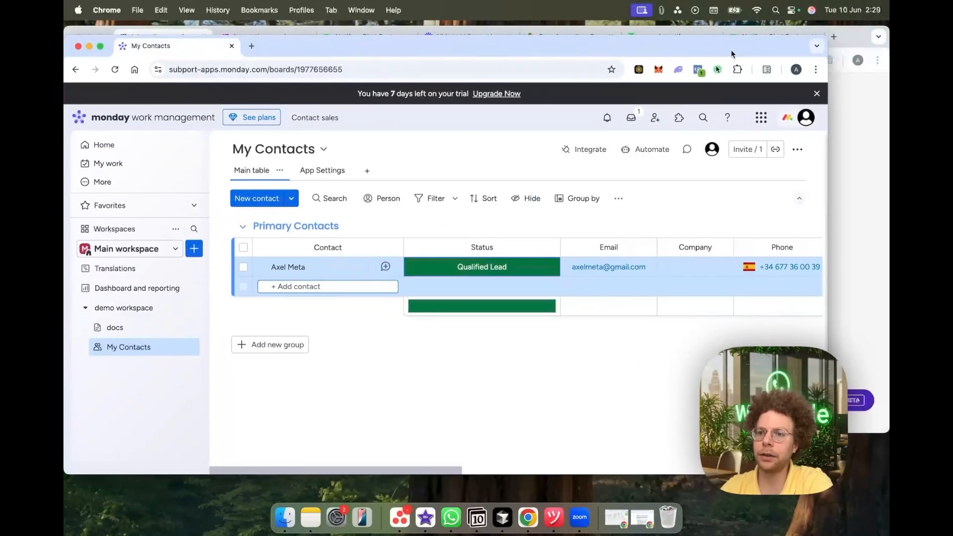
{"action": "left_click", "coordinate": [805, 119]}
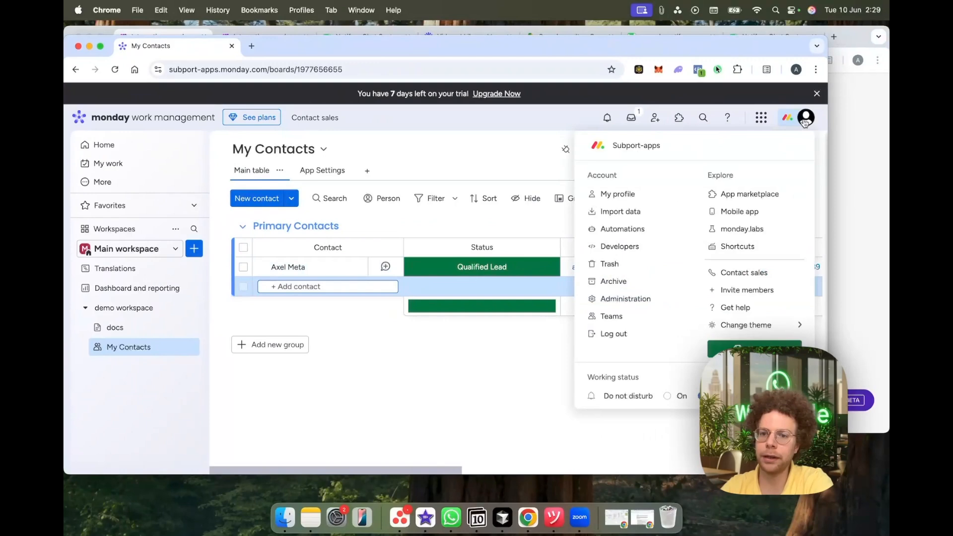
{"action": "left_click", "coordinate": [630, 247]}
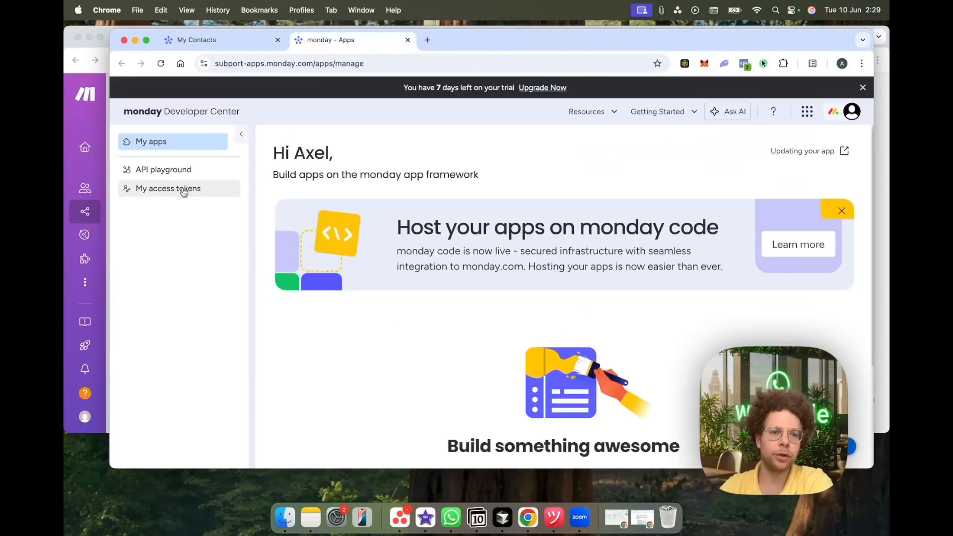
{"action": "left_click", "coordinate": [182, 192]}
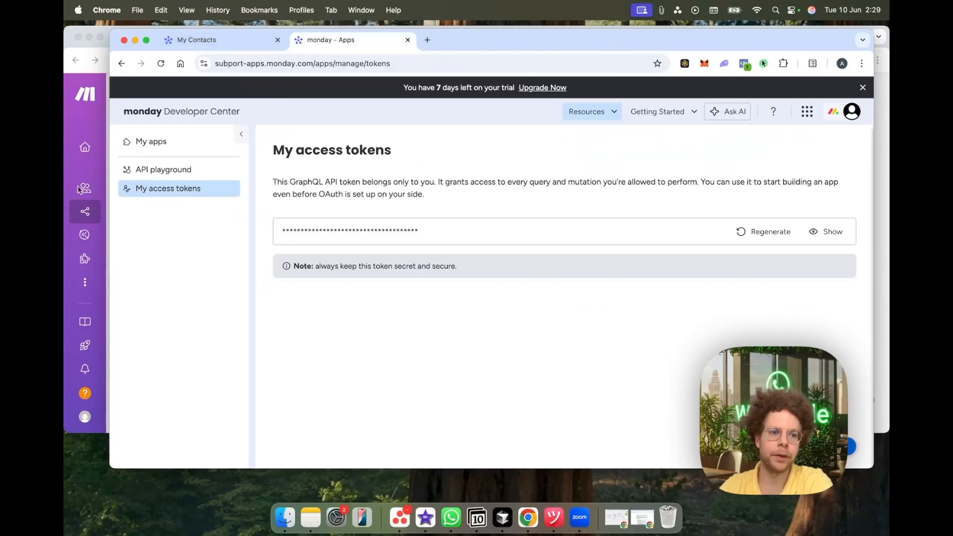
Step: Return to Make, view the webhook's connection choices and the new connection form's API Key field, and close the form without saving
{"action": "left_click", "coordinate": [83, 141]}
{"action": "left_click", "coordinate": [687, 203]}
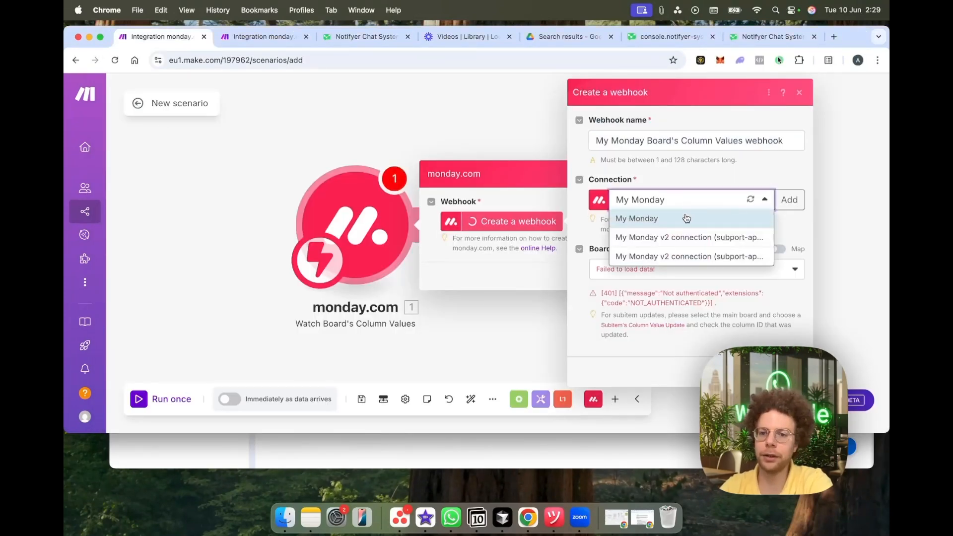
{"action": "left_click", "coordinate": [739, 218]}
{"action": "left_click", "coordinate": [794, 199]}
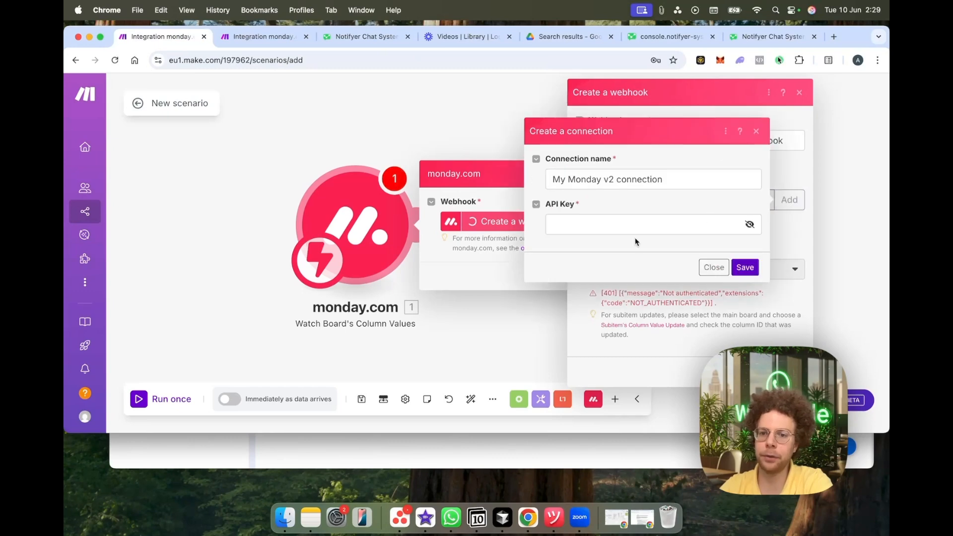
{"action": "left_click", "coordinate": [633, 224]}
{"action": "left_click", "coordinate": [713, 267]}
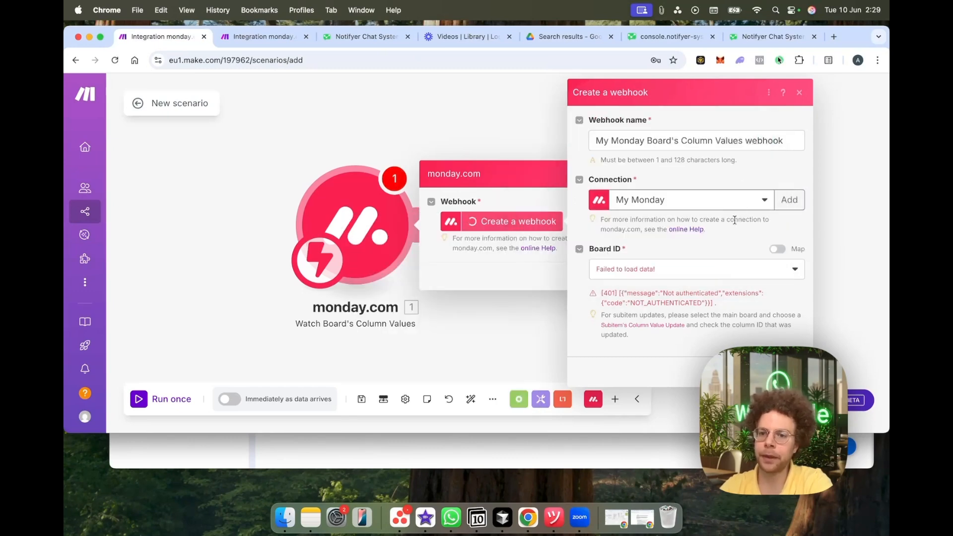
Step: Set the webhook to a My Monday v2 connection, the My Contacts board and the Item's Specific Column Value Update type
{"action": "left_click", "coordinate": [725, 201]}
{"action": "left_click", "coordinate": [706, 238]}
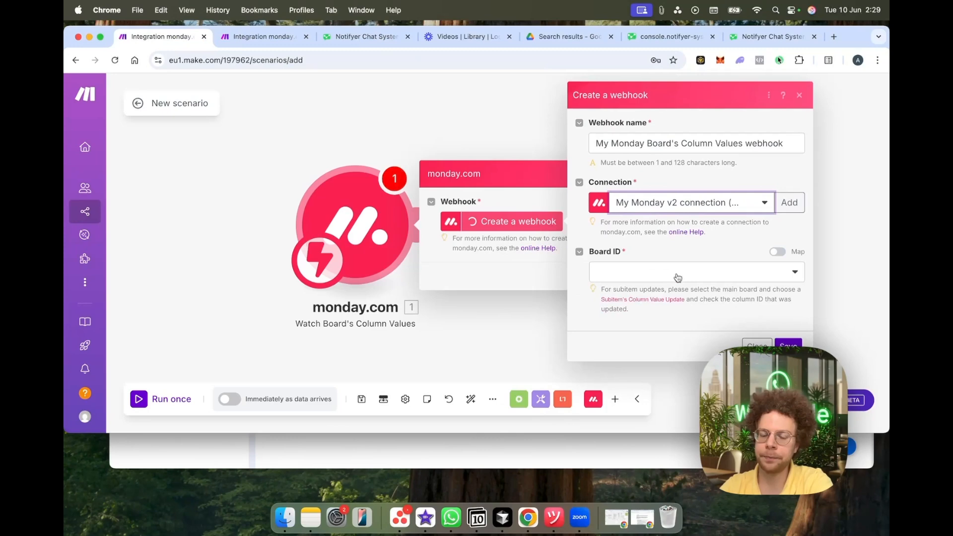
{"action": "left_click", "coordinate": [678, 277]}
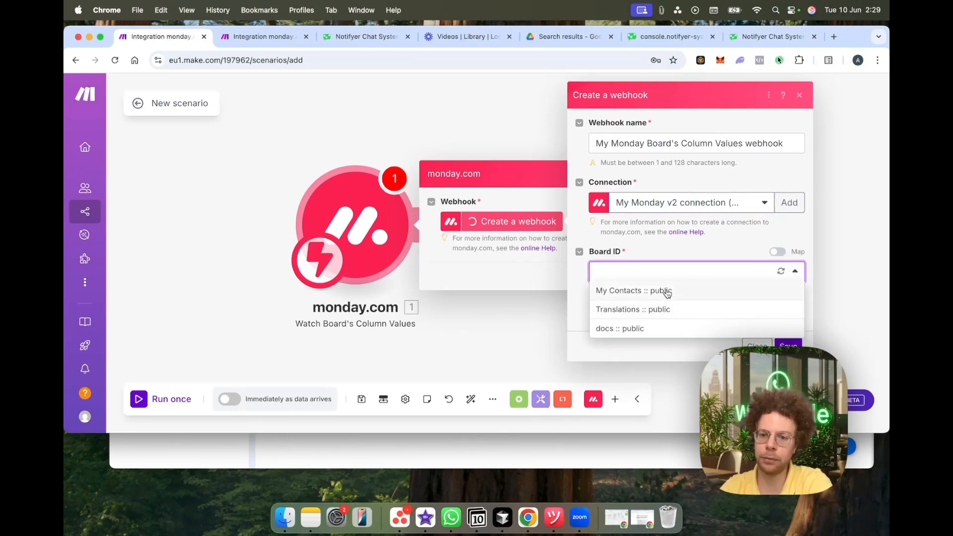
{"action": "left_click", "coordinate": [667, 292]}
{"action": "left_click", "coordinate": [626, 347]}
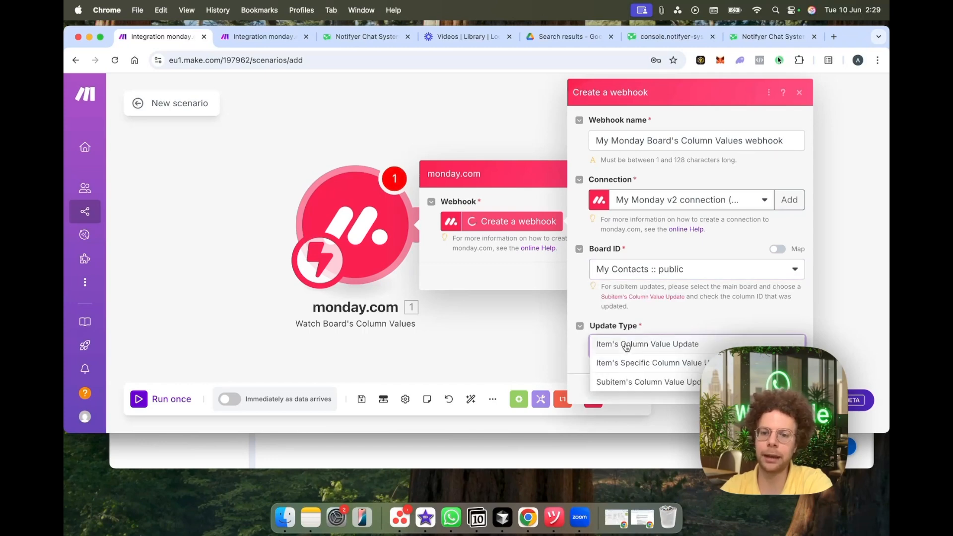
{"action": "left_click", "coordinate": [684, 367]}
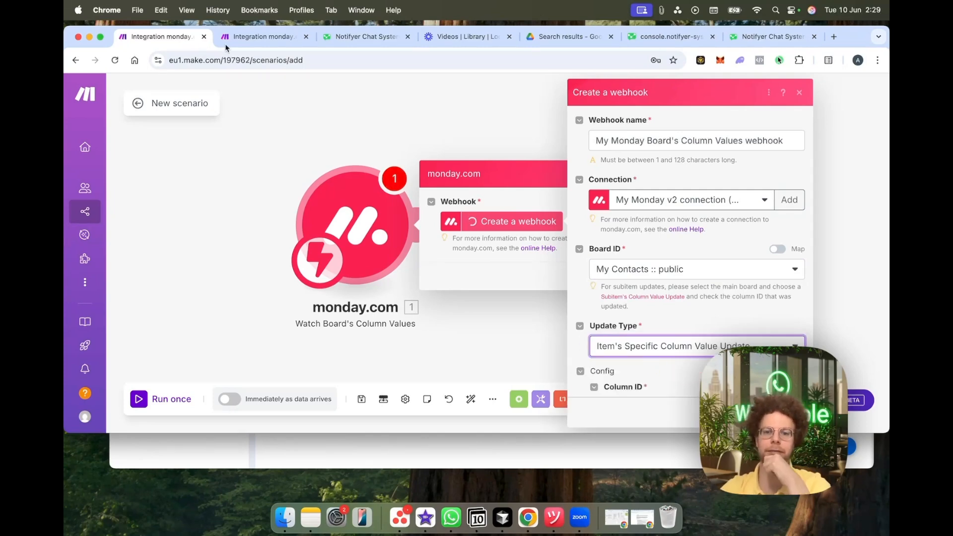
Step: Check the Status column on the My Contacts board in monday.com and return to the webhook form in Make
{"action": "scroll", "coordinate": [716, 296], "scroll_direction": "down", "scroll_amount": 2}
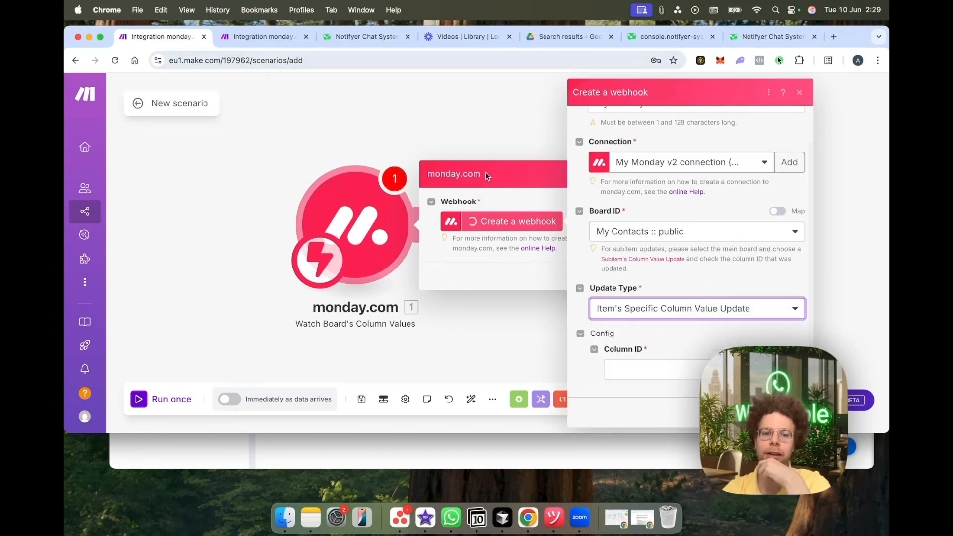
{"action": "left_click", "coordinate": [381, 448]}
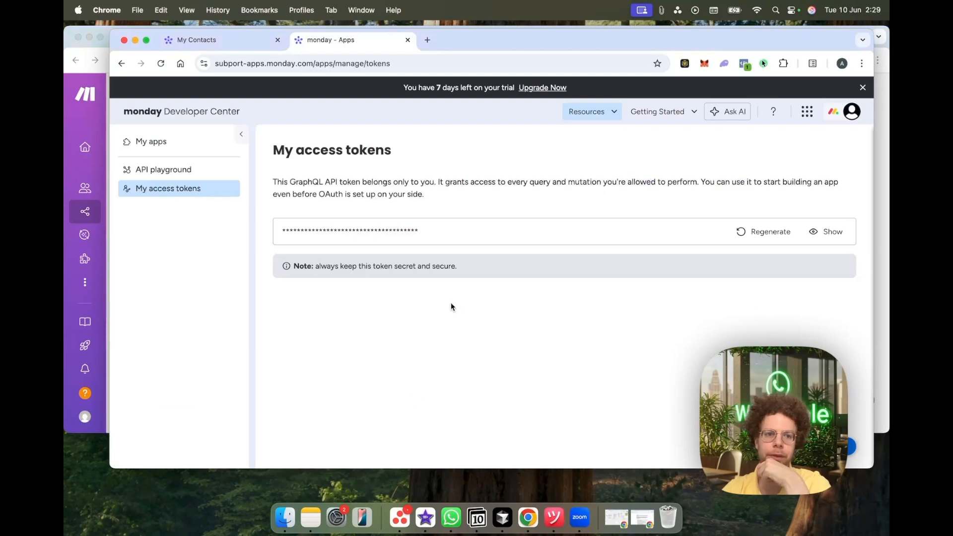
{"action": "left_click", "coordinate": [189, 42]}
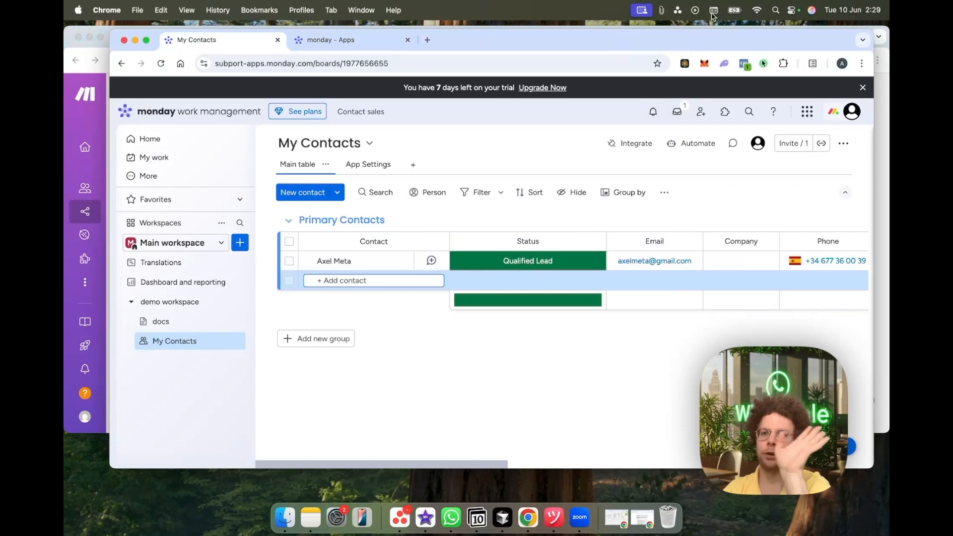
{"action": "left_click_drag", "start_coordinate": [691, 46], "coordinate": [653, 44]}
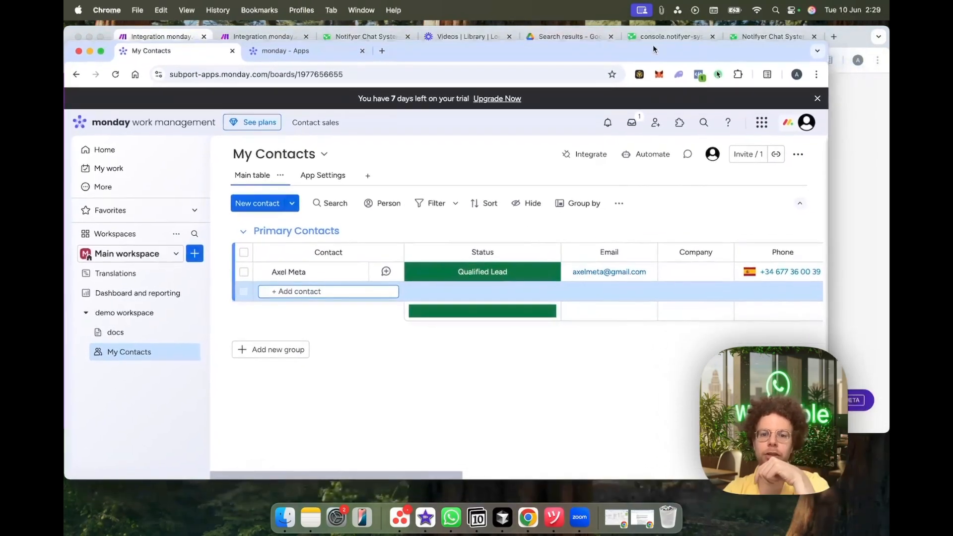
{"action": "left_click", "coordinate": [858, 228]}
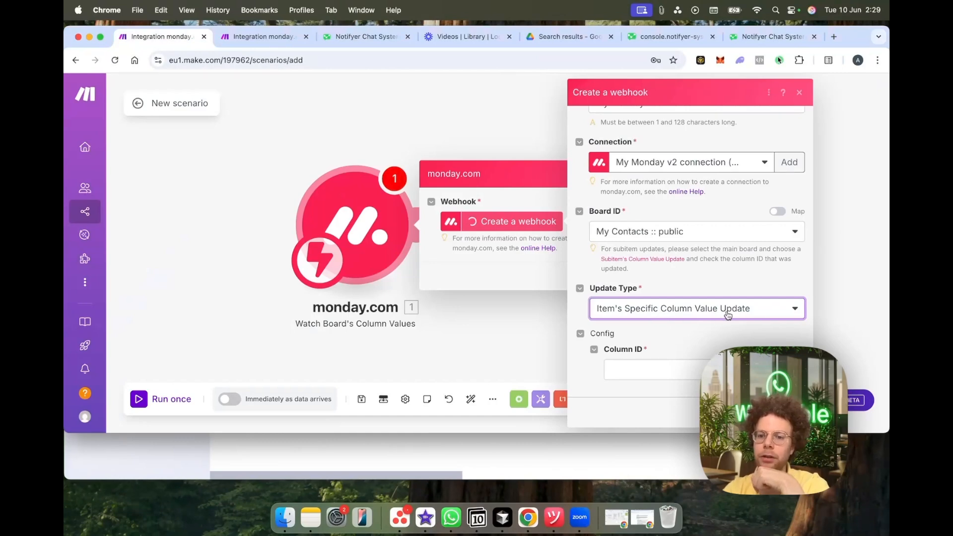
Step: Set the webhook's Column ID to Status, then save the webhook and the Watch Board's Column Values module
{"action": "left_click", "coordinate": [737, 370]}
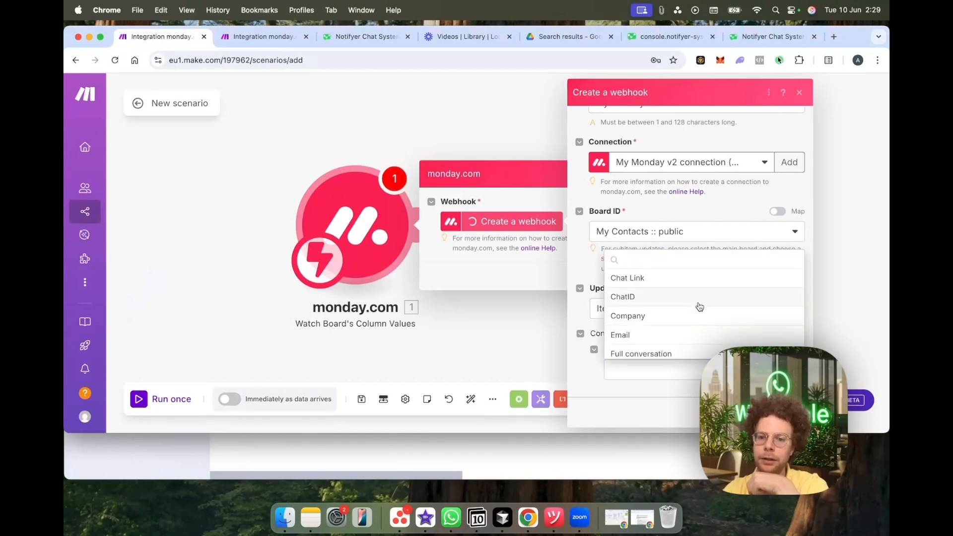
{"action": "scroll", "coordinate": [701, 307], "scroll_direction": "down", "scroll_amount": 3}
{"action": "left_click", "coordinate": [694, 330]}
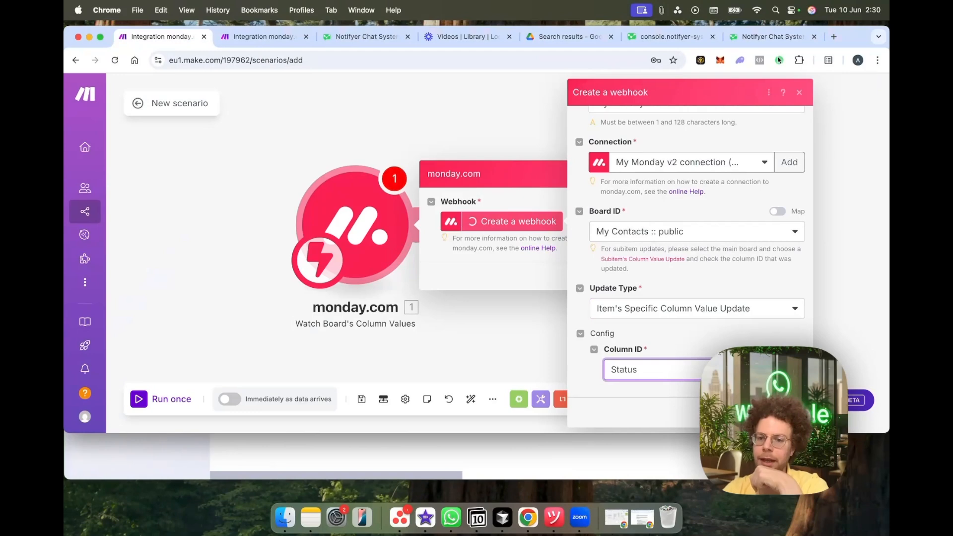
{"action": "left_click", "coordinate": [792, 412]}
{"action": "left_click", "coordinate": [641, 291]}
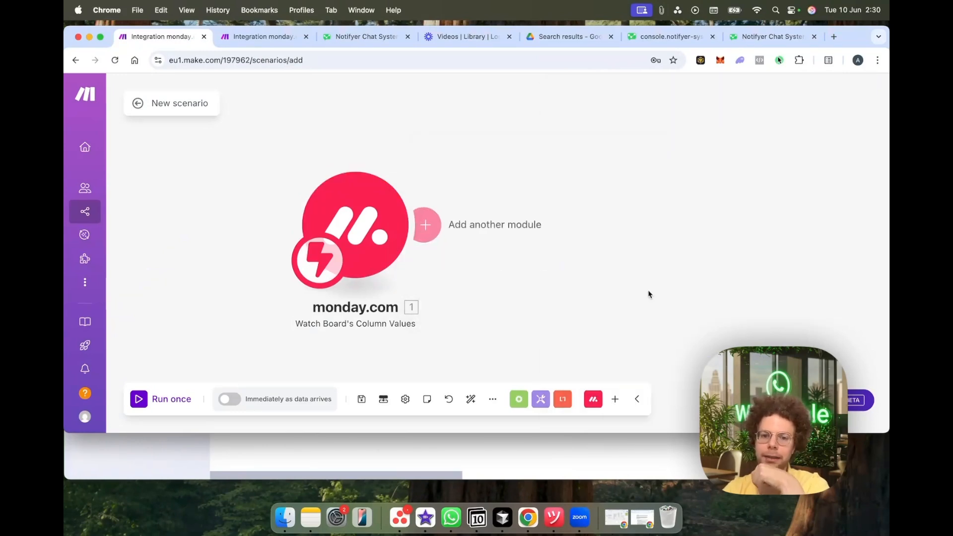
Step: Switch to the existing Integration monday.com scenario and open the Get an Item module's settings
{"action": "right_click", "coordinate": [361, 206]}
{"action": "left_click", "coordinate": [253, 35]}
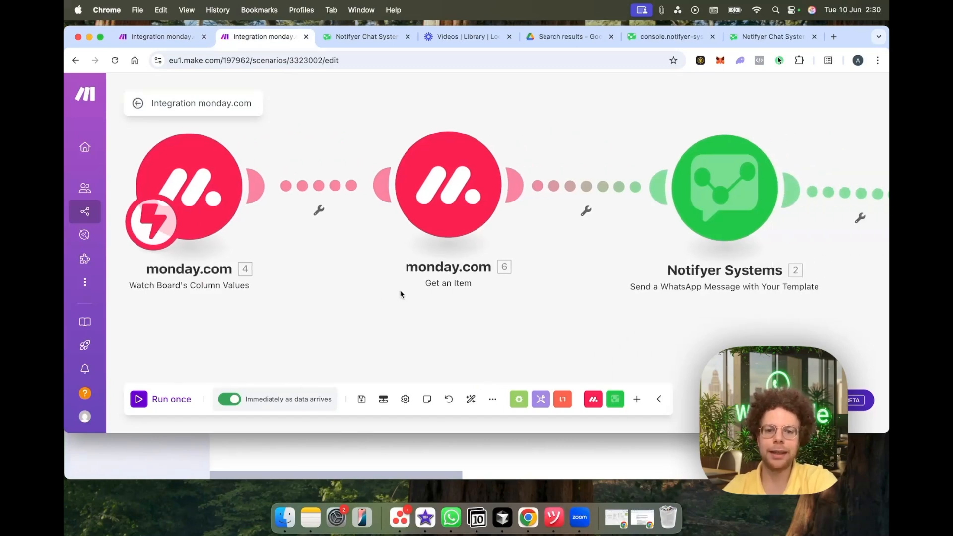
{"action": "left_click", "coordinate": [441, 187]}
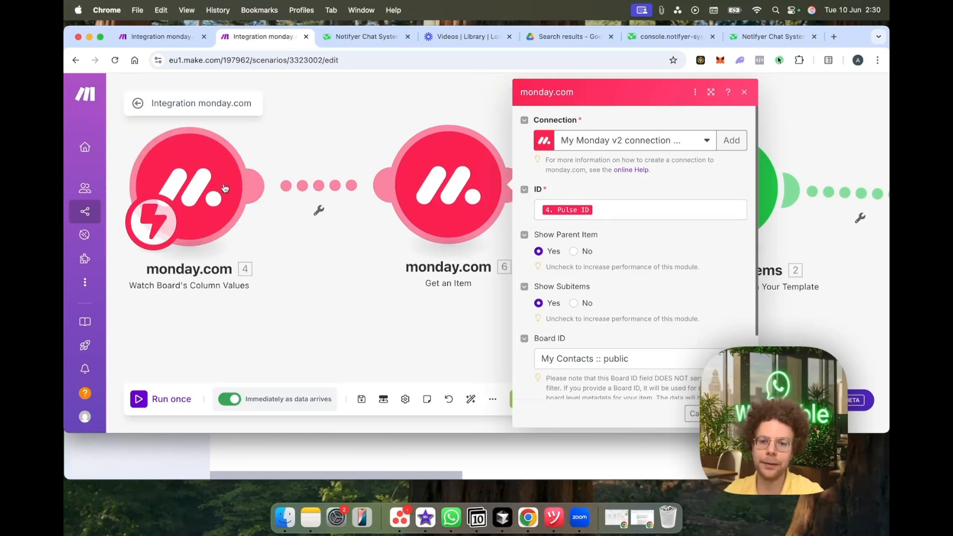
Step: Review the Get an Item module's Pulse ID mapping and its My Contacts board setting, then save the module
{"action": "left_click", "coordinate": [607, 211]}
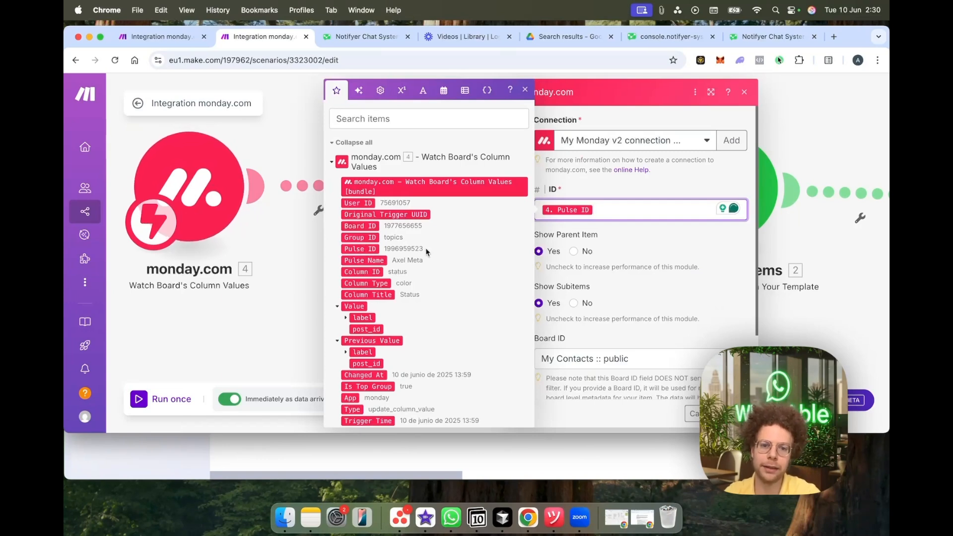
{"action": "left_click", "coordinate": [657, 248]}
{"action": "scroll", "coordinate": [624, 299], "scroll_direction": "down", "scroll_amount": 3}
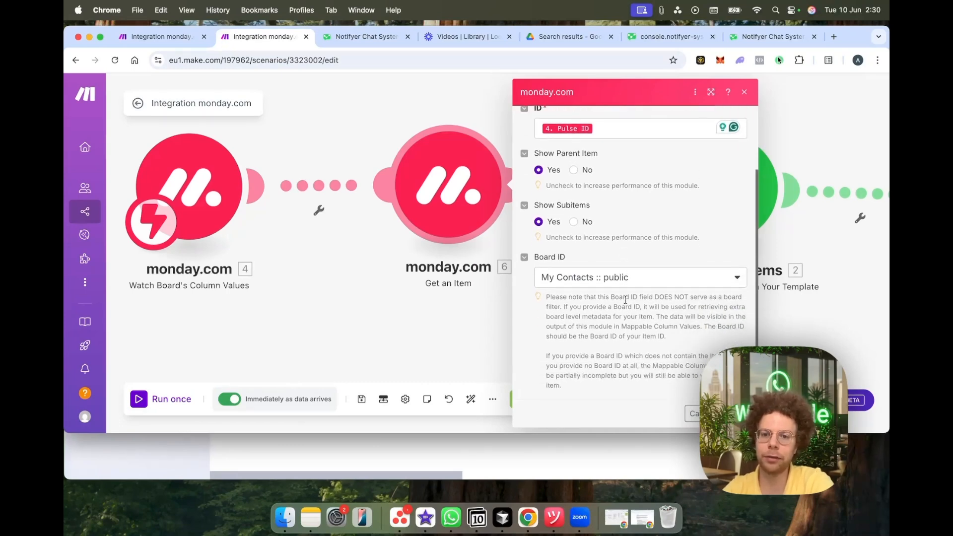
{"action": "scroll", "coordinate": [626, 300], "scroll_direction": "up", "scroll_amount": 3}
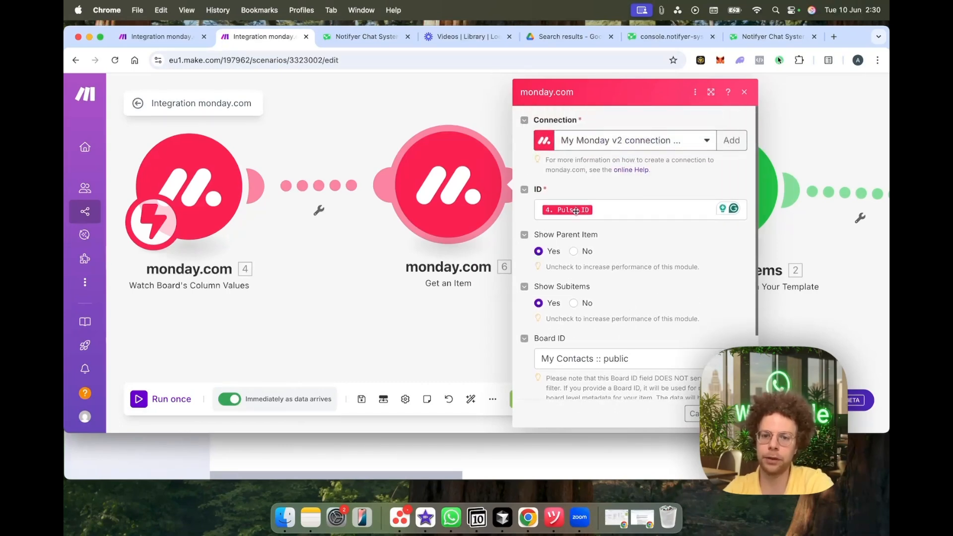
{"action": "scroll", "coordinate": [571, 255], "scroll_direction": "down", "scroll_amount": 3}
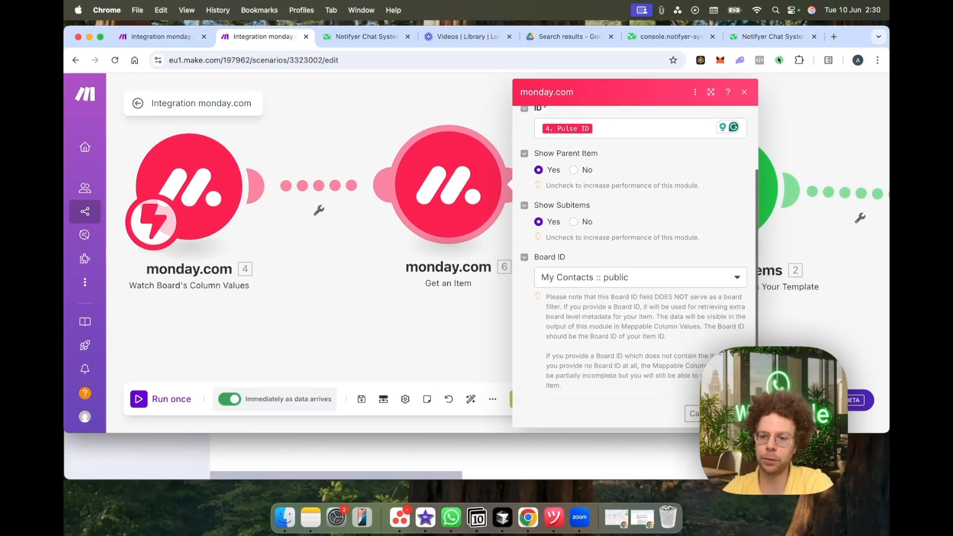
{"action": "left_click", "coordinate": [735, 413]}
Step: Open the first Notifyer Systems template module and inspect its Phone Number mapping and Templates setting
{"action": "left_click_drag", "start_coordinate": [635, 345], "coordinate": [346, 337]}
{"action": "left_click_drag", "start_coordinate": [534, 314], "coordinate": [458, 314]}
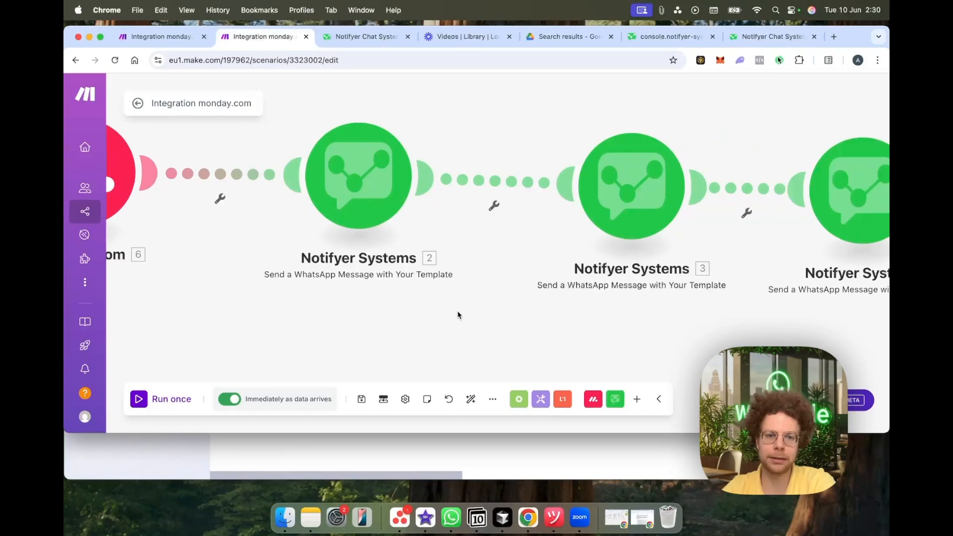
{"action": "left_click", "coordinate": [356, 146]}
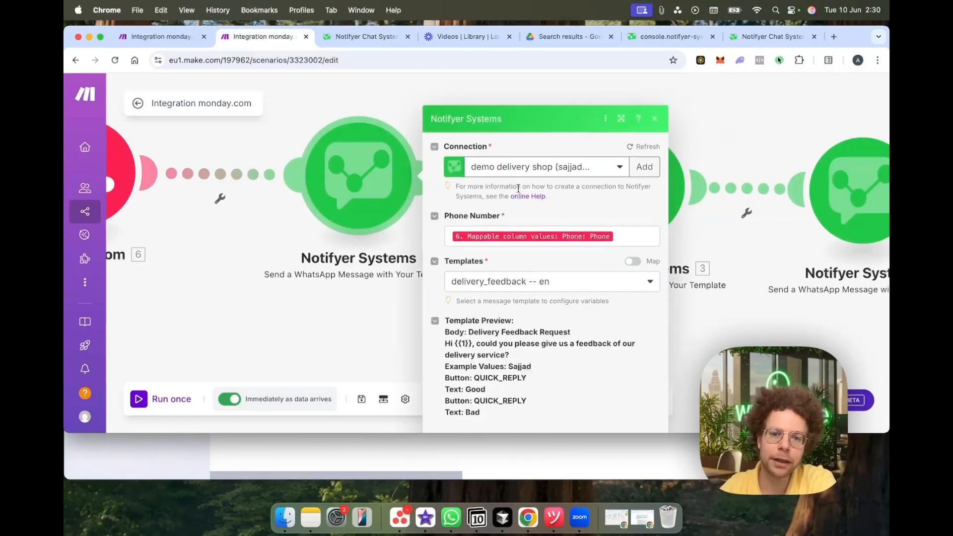
{"action": "left_click", "coordinate": [631, 211]}
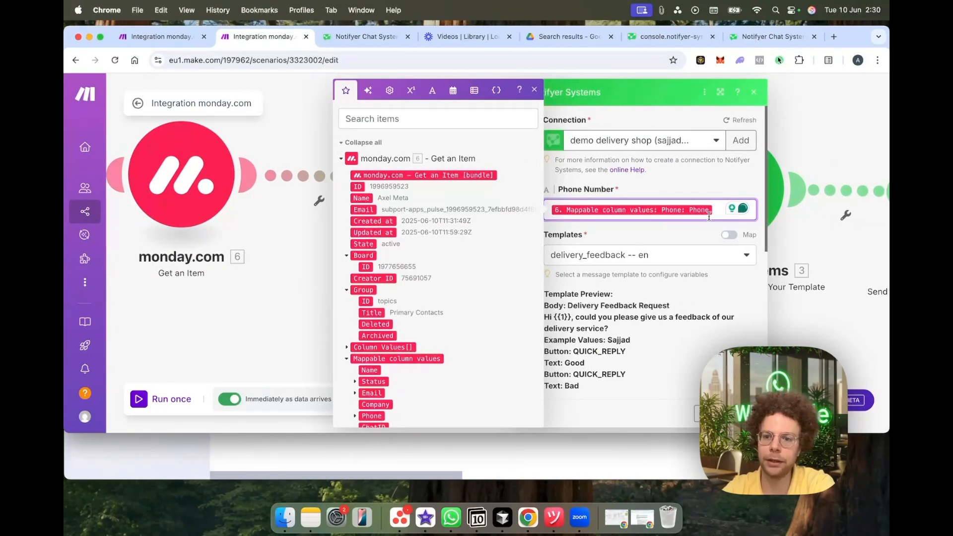
{"action": "left_click", "coordinate": [661, 272]}
{"action": "scroll", "coordinate": [680, 272], "scroll_direction": "down", "scroll_amount": 2}
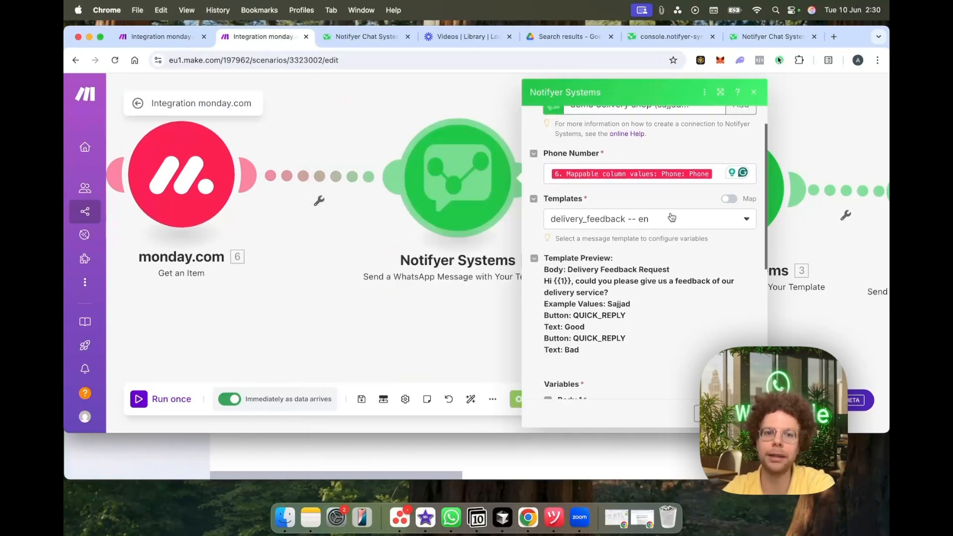
Step: Switch to the Notifyer console, start a new message template and name it order_confirmation
{"action": "left_click", "coordinate": [378, 37]}
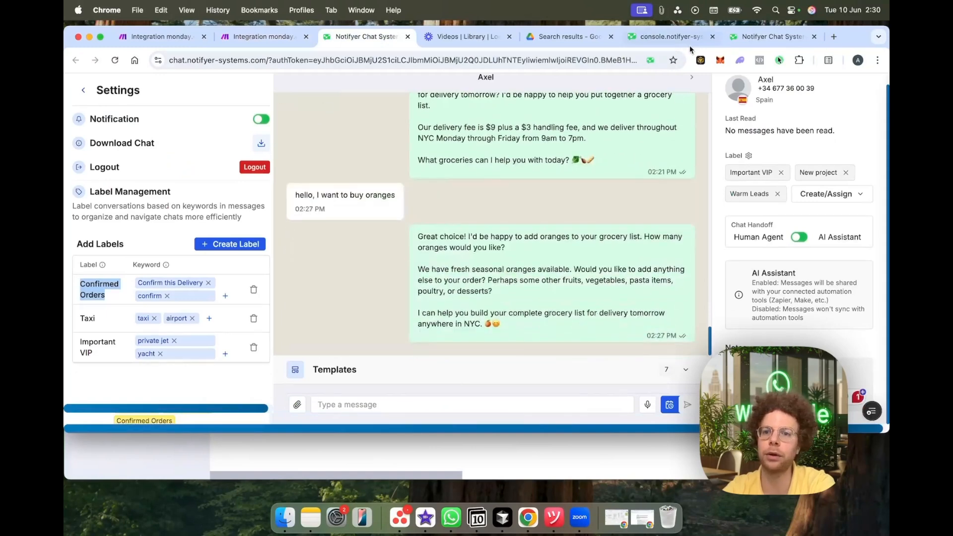
{"action": "left_click", "coordinate": [671, 37]}
{"action": "left_click", "coordinate": [151, 157]}
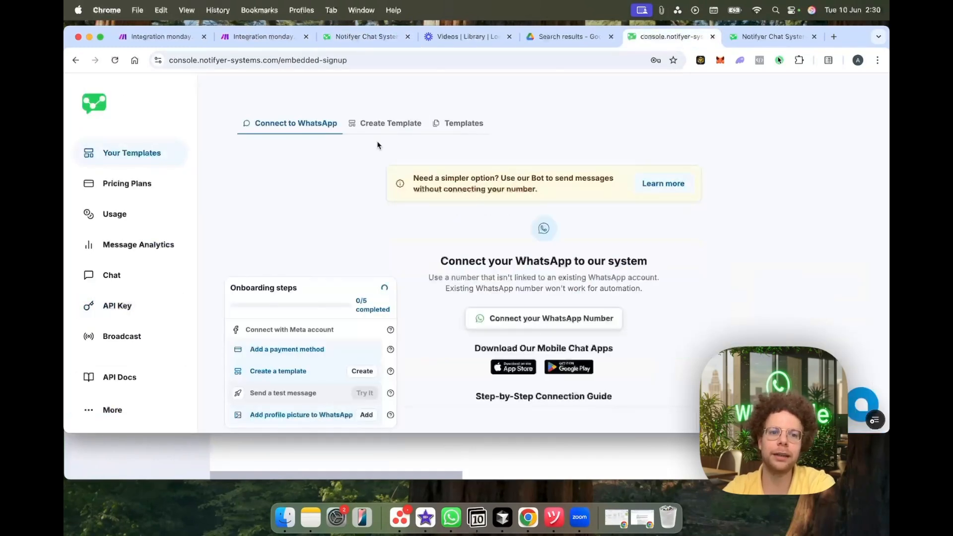
{"action": "left_click", "coordinate": [410, 128]}
{"action": "left_click", "coordinate": [379, 237]}
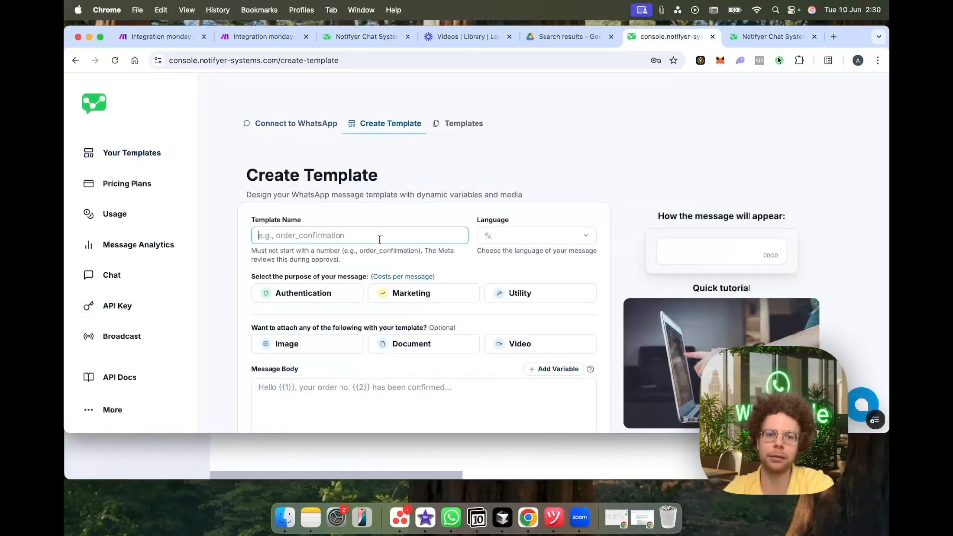
{"action": "type", "text": "order_con"}
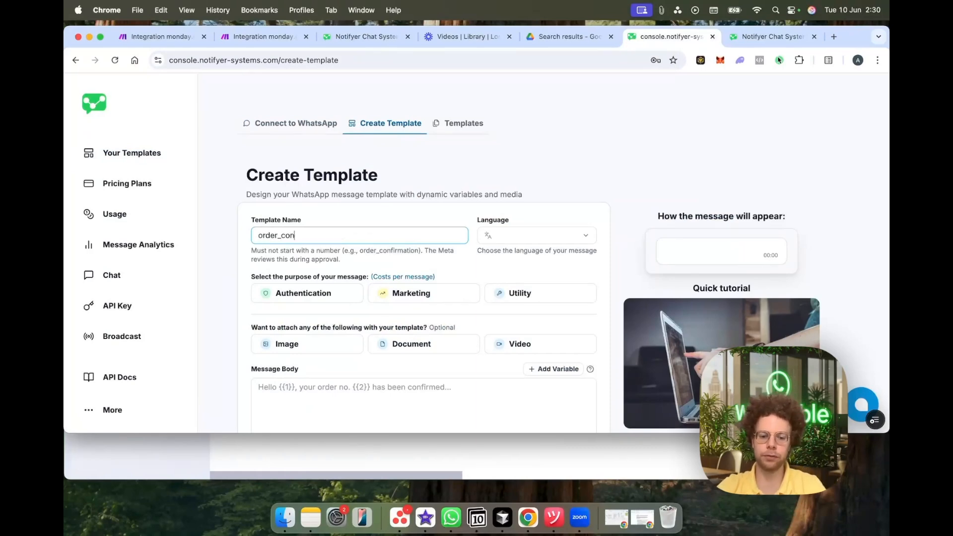
{"action": "type", "text": "firmation"}
Step: Set the template's purpose to Utility, look up the costs per message, and choose Document as the attachment type
{"action": "scroll", "coordinate": [436, 248], "scroll_direction": "down", "scroll_amount": 5}
{"action": "left_click", "coordinate": [437, 157]}
{"action": "left_click", "coordinate": [526, 163]}
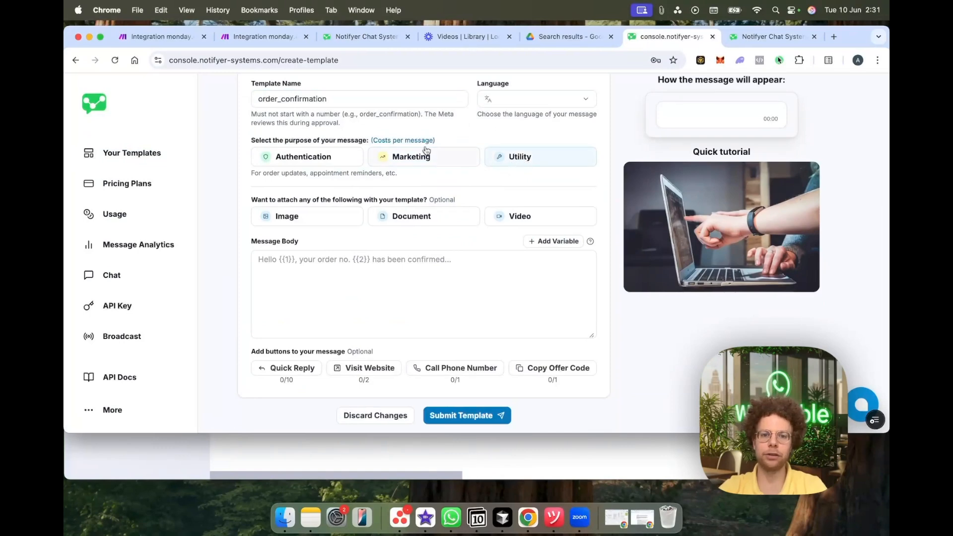
{"action": "left_click", "coordinate": [409, 142]}
{"action": "left_click", "coordinate": [630, 114]}
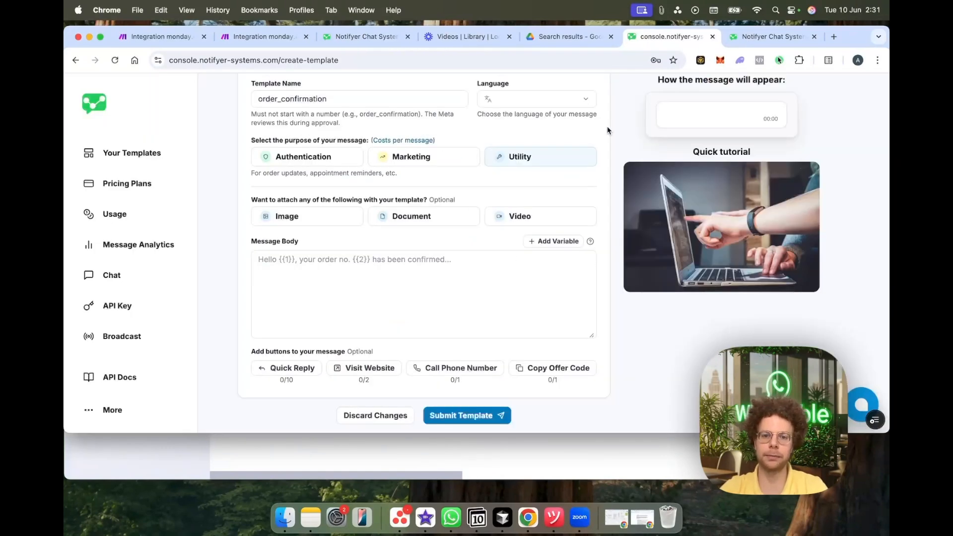
{"action": "left_click", "coordinate": [337, 221]}
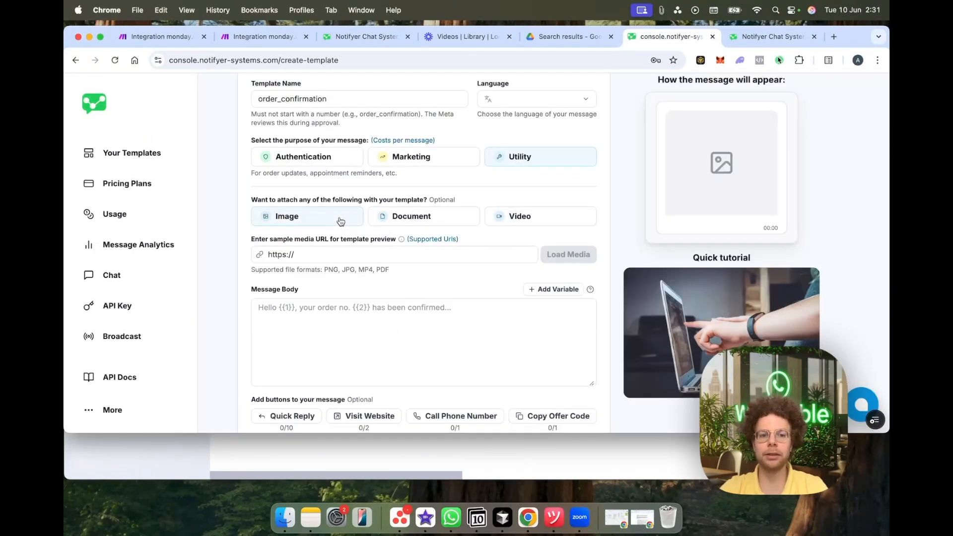
{"action": "left_click", "coordinate": [418, 222]}
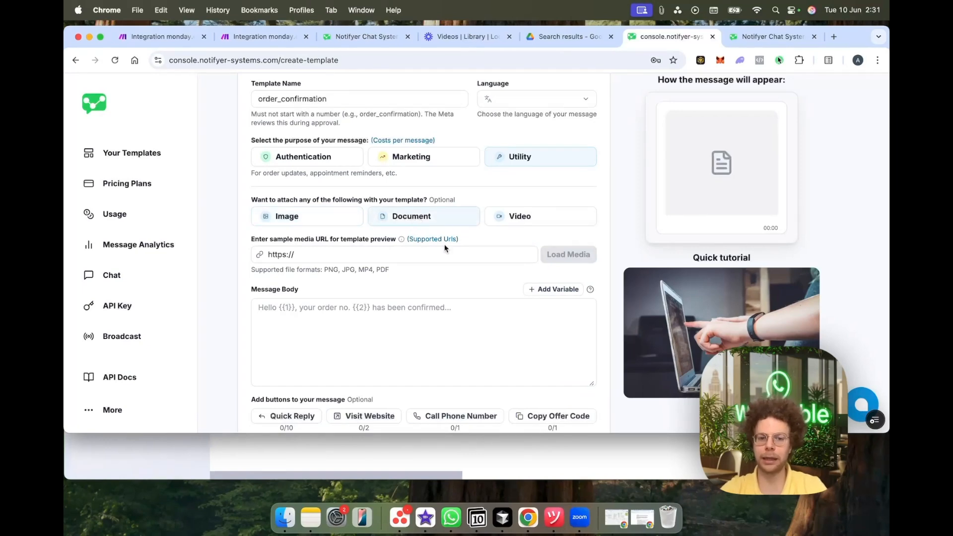
Step: Write "Hi" in the template's message body, followed by the variable {{1}}
{"action": "left_click", "coordinate": [402, 333]}
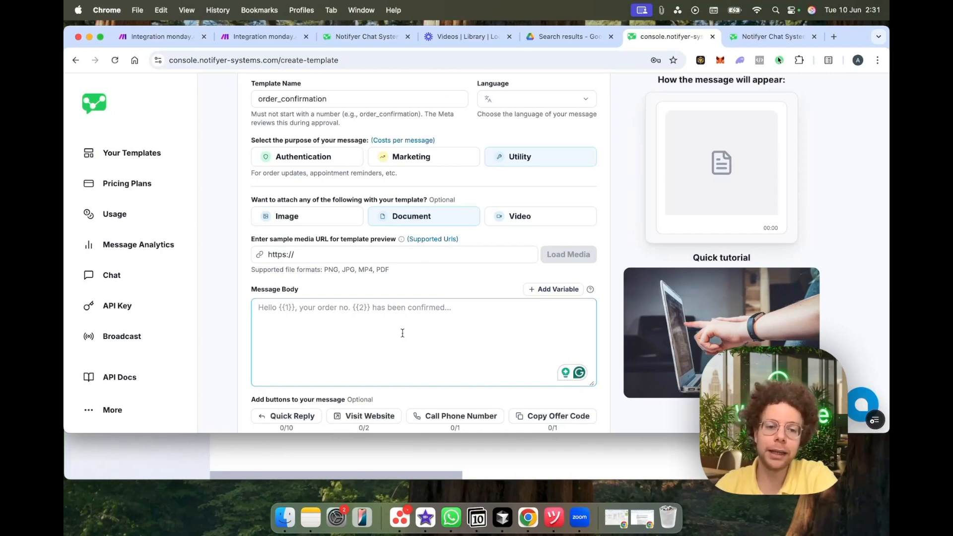
{"action": "scroll", "coordinate": [403, 333], "scroll_direction": "down", "scroll_amount": 1}
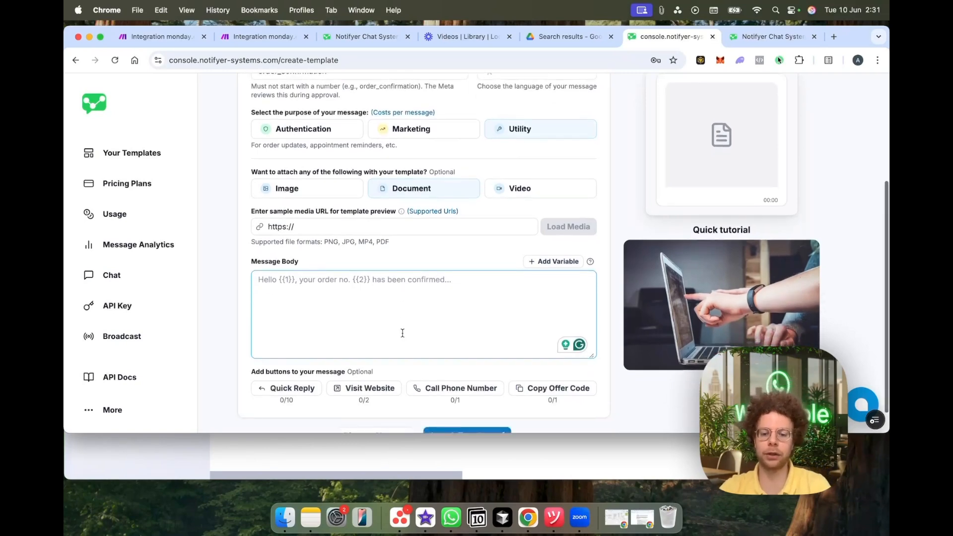
{"action": "type", "text": "Hi"}
{"action": "left_click", "coordinate": [552, 263]}
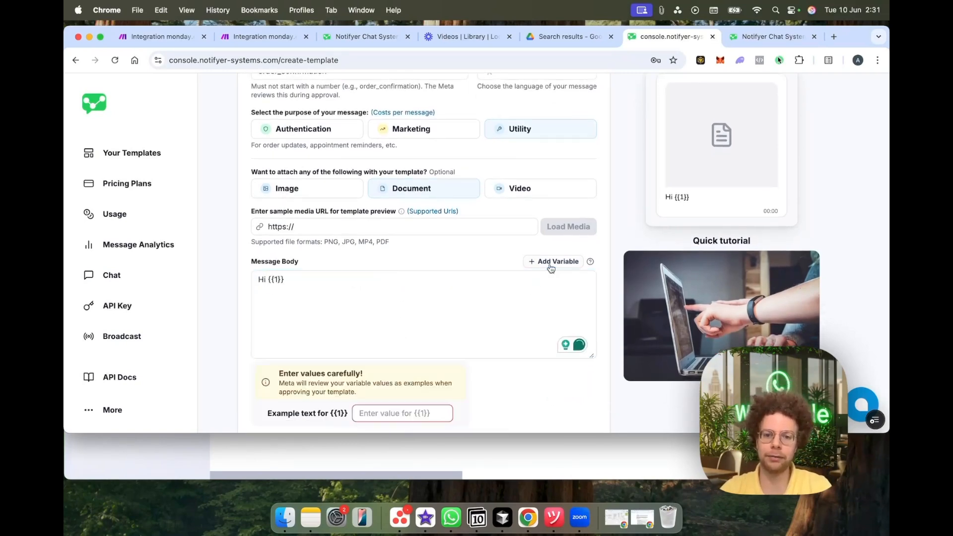
Step: Add a Quick Reply button and a Visit Website button to the message template
{"action": "scroll", "coordinate": [453, 319], "scroll_direction": "down", "scroll_amount": 3}
{"action": "left_click", "coordinate": [294, 360]}
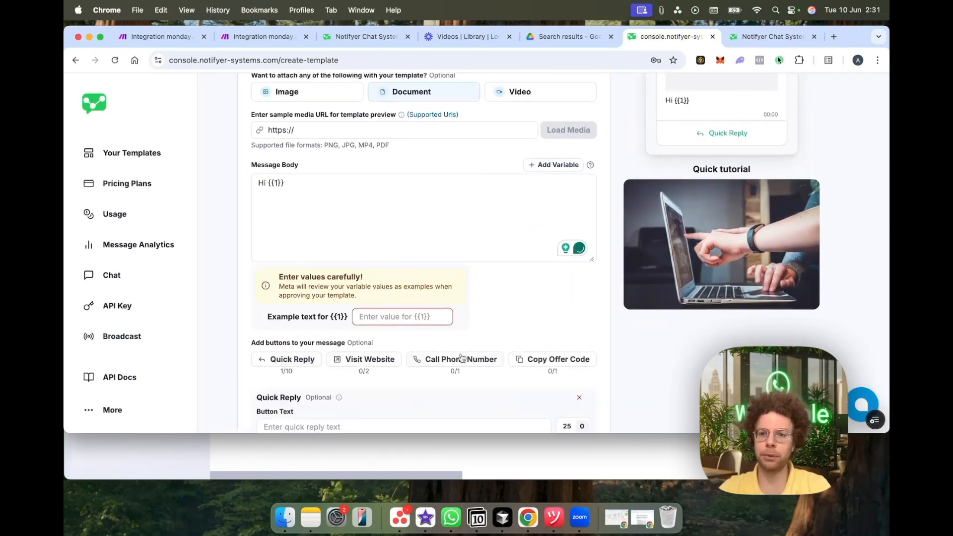
{"action": "scroll", "coordinate": [342, 377], "scroll_direction": "down", "scroll_amount": 1}
{"action": "left_click", "coordinate": [375, 341]}
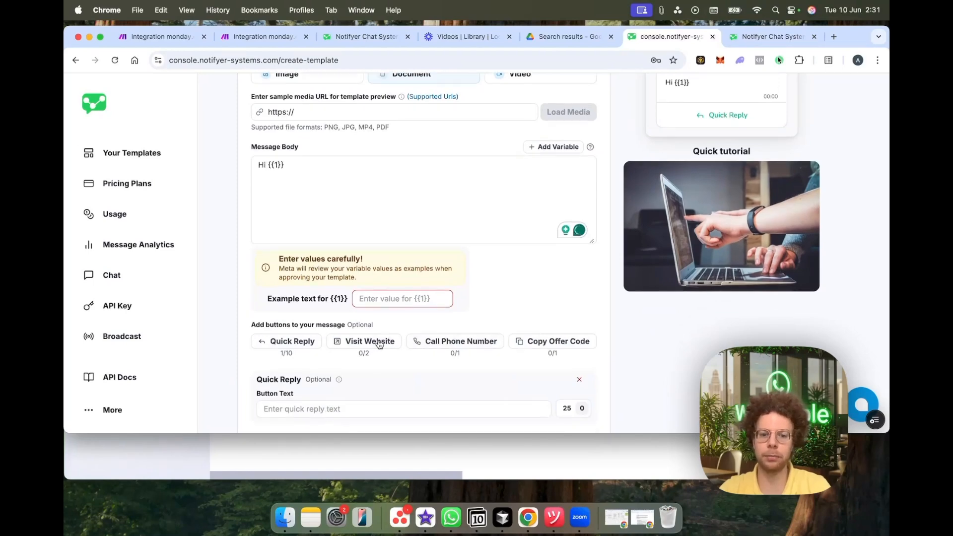
{"action": "scroll", "coordinate": [602, 271], "scroll_direction": "up", "scroll_amount": 2}
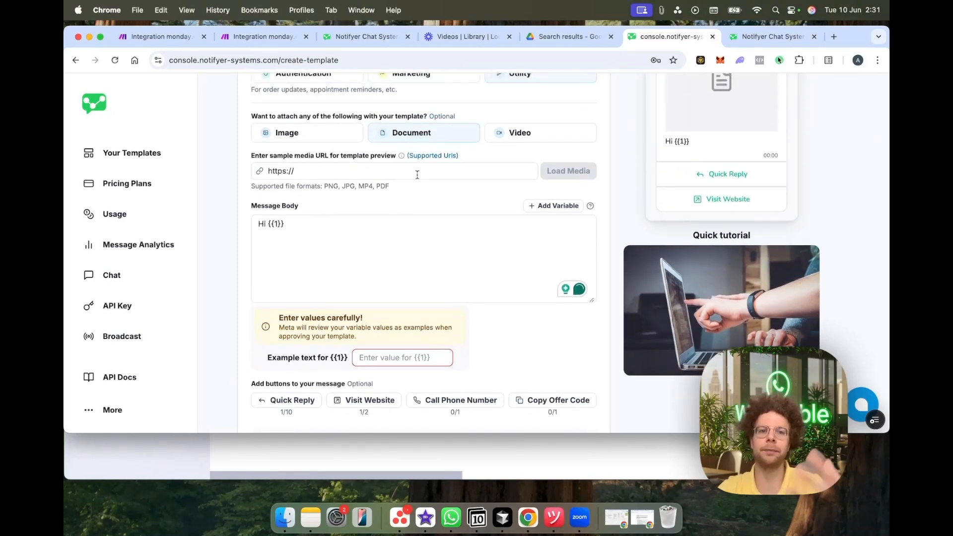
{"action": "scroll", "coordinate": [396, 235], "scroll_direction": "up", "scroll_amount": 3}
Step: Return to the Make scenario and select the delivery_feedback -- en template in the Notifyer Systems module
{"action": "left_click", "coordinate": [254, 40]}
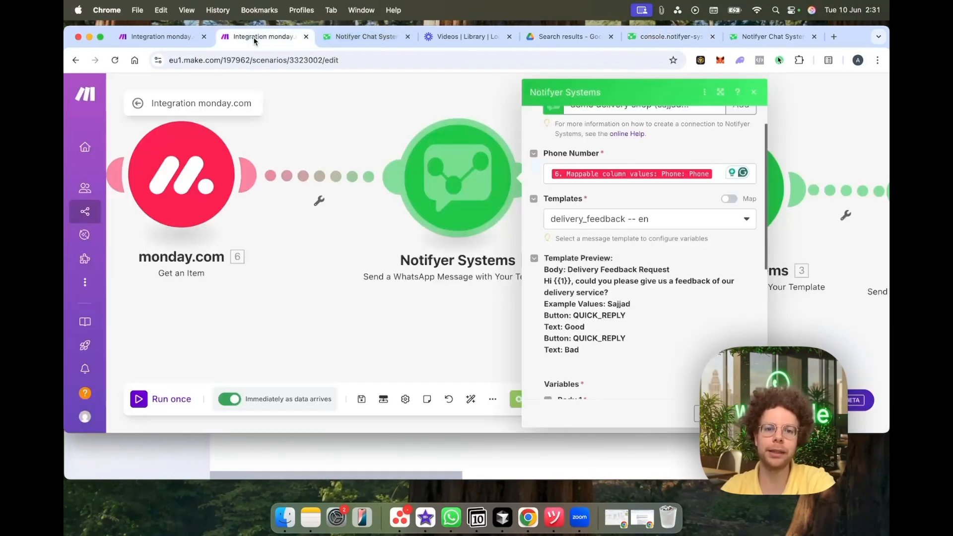
{"action": "scroll", "coordinate": [597, 193], "scroll_direction": "up", "scroll_amount": 1}
{"action": "left_click", "coordinate": [623, 245]}
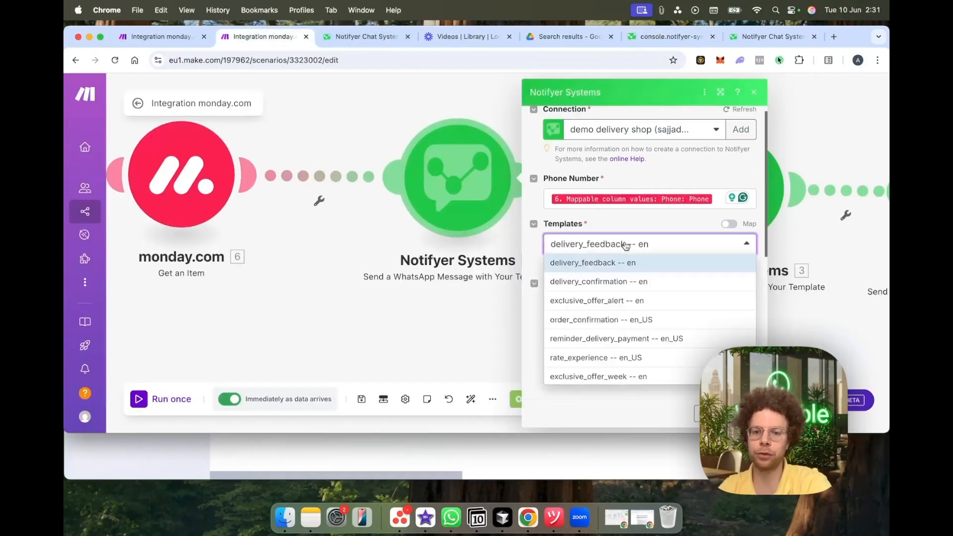
{"action": "left_click", "coordinate": [626, 261]}
{"action": "scroll", "coordinate": [605, 237], "scroll_direction": "down", "scroll_amount": 3}
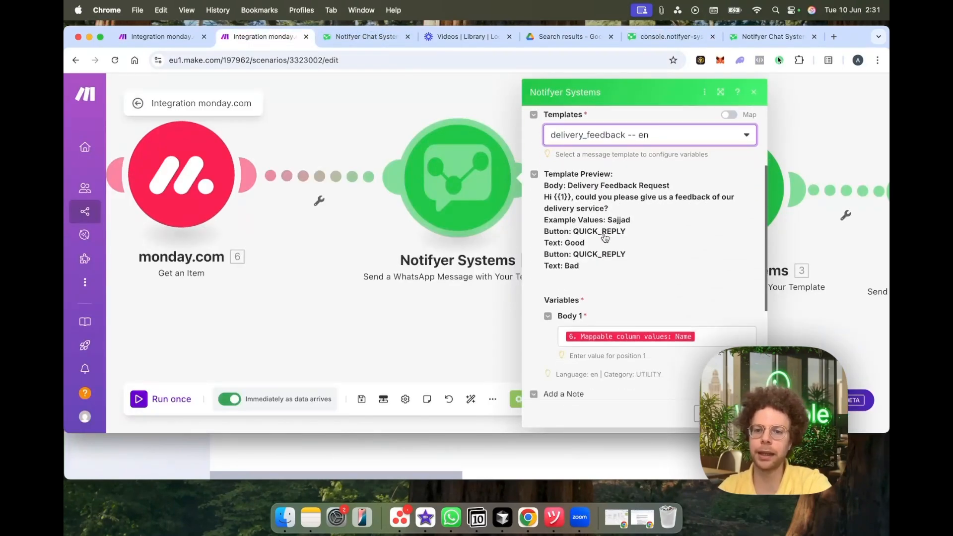
Step: Examine the {{1}} placeholder in the template preview, its Body 1 Name mapping, and the note and label options
{"action": "left_click_drag", "start_coordinate": [554, 194], "coordinate": [576, 196]}
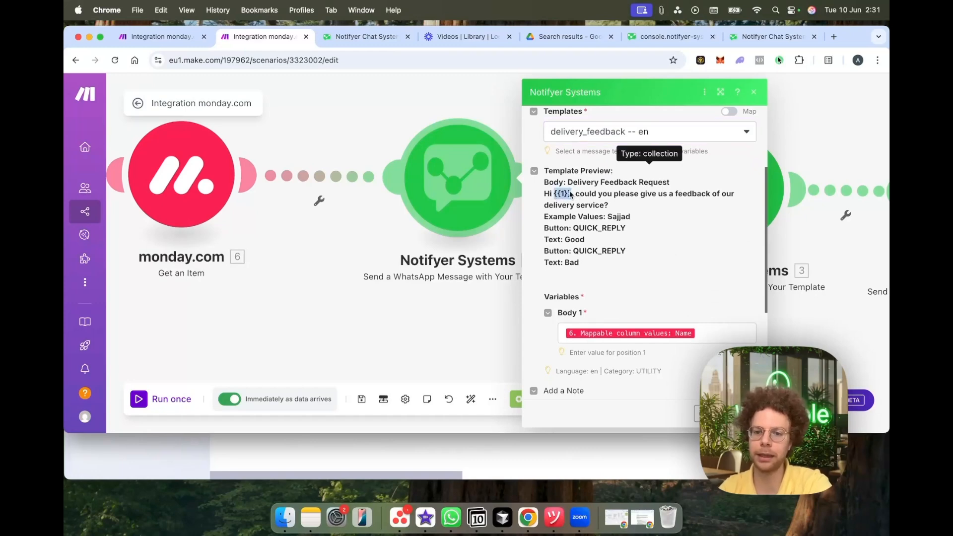
{"action": "left_click", "coordinate": [648, 282]}
{"action": "scroll", "coordinate": [657, 281], "scroll_direction": "down", "scroll_amount": 1}
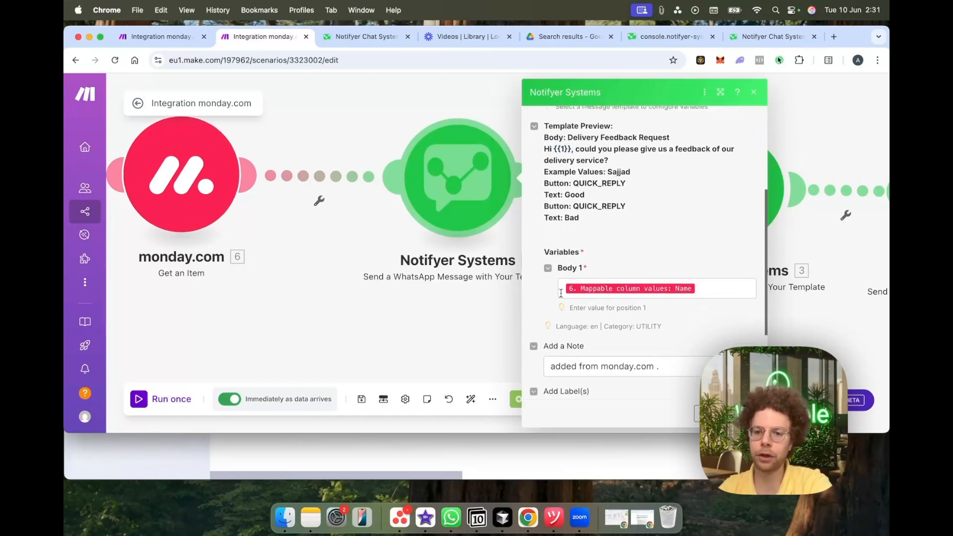
{"action": "left_click", "coordinate": [696, 288]}
{"action": "scroll", "coordinate": [697, 287], "scroll_direction": "down", "scroll_amount": 2}
{"action": "left_click", "coordinate": [701, 284]}
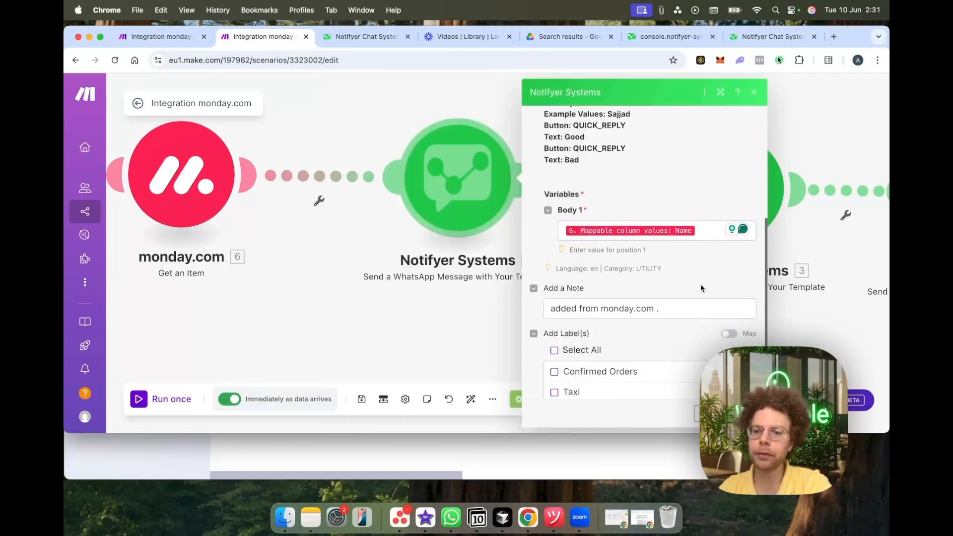
{"action": "scroll", "coordinate": [670, 292], "scroll_direction": "down", "scroll_amount": 2}
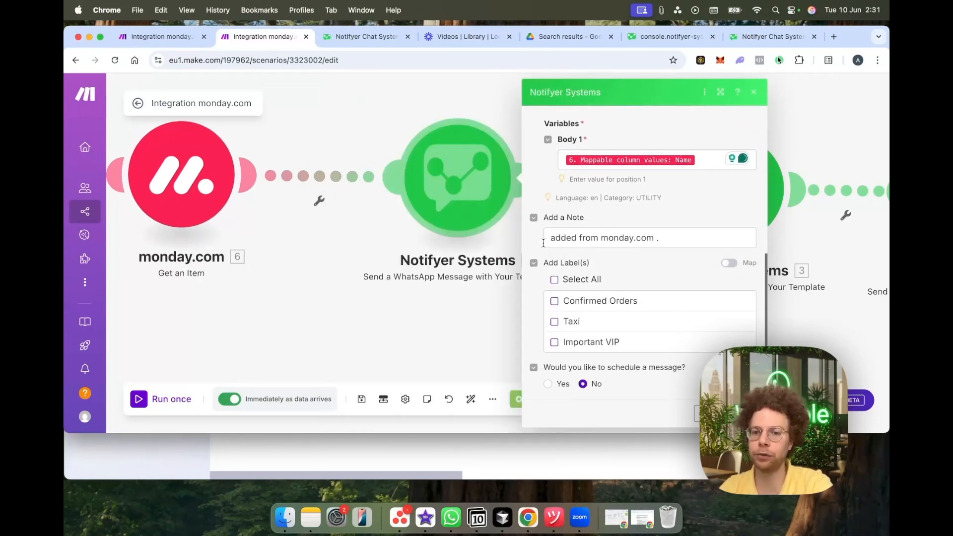
Step: Compare the module's note field with the contact's notes in Notifyer Chat, then return to Make and save the module
{"action": "left_click", "coordinate": [685, 239]}
{"action": "left_click", "coordinate": [368, 37]}
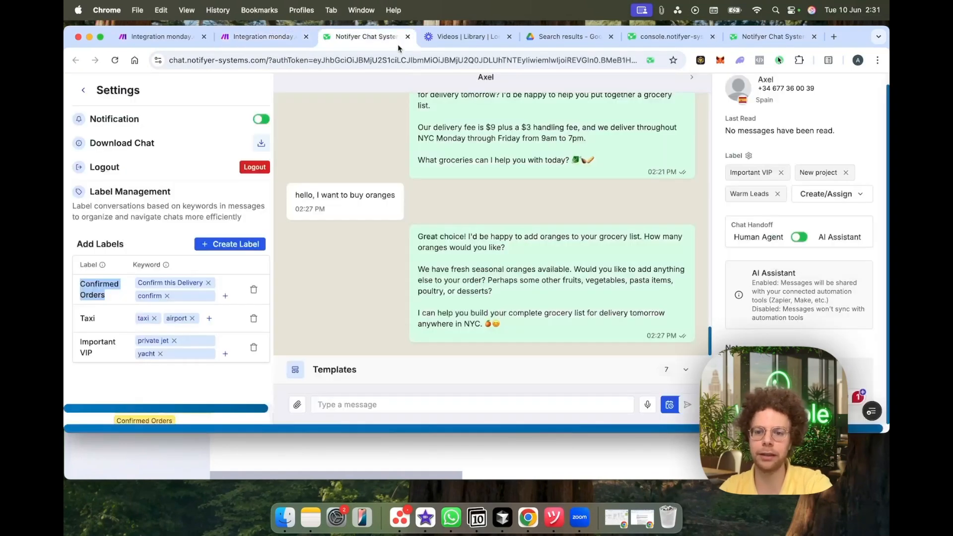
{"action": "left_click", "coordinate": [798, 382]}
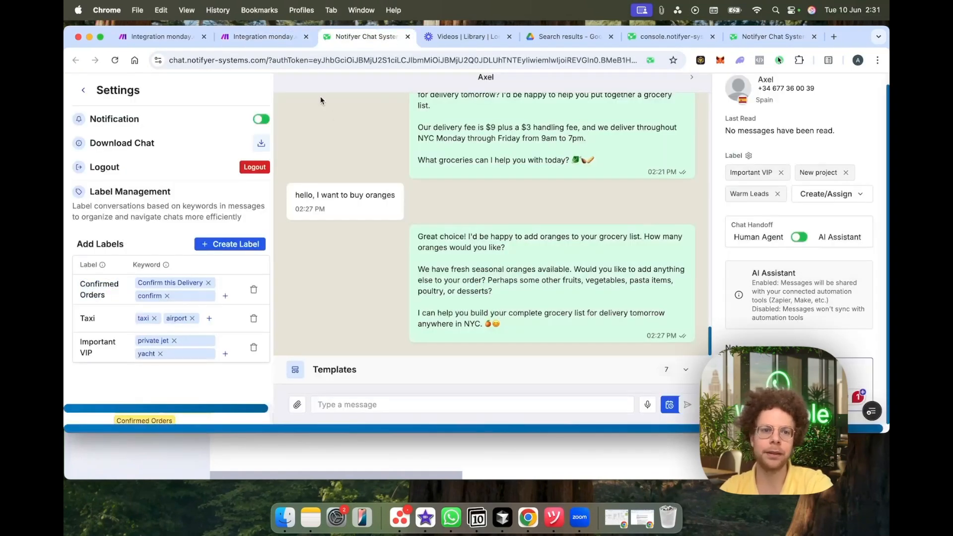
{"action": "left_click", "coordinate": [263, 36]}
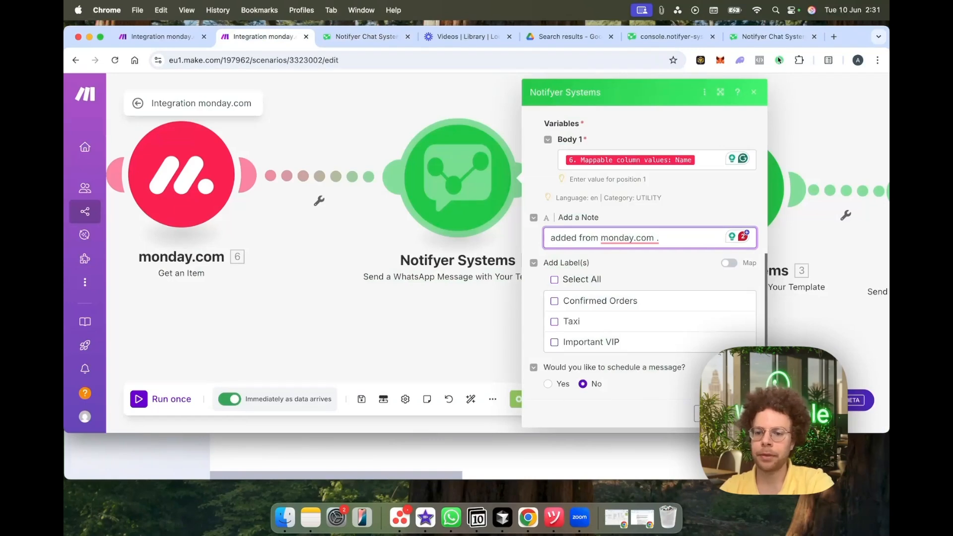
{"action": "left_click", "coordinate": [744, 414]}
Step: View the actions available for the first Notifyer Systems module, then open the second Notifyer Systems module's settings
{"action": "left_click_drag", "start_coordinate": [653, 302], "coordinate": [448, 293]}
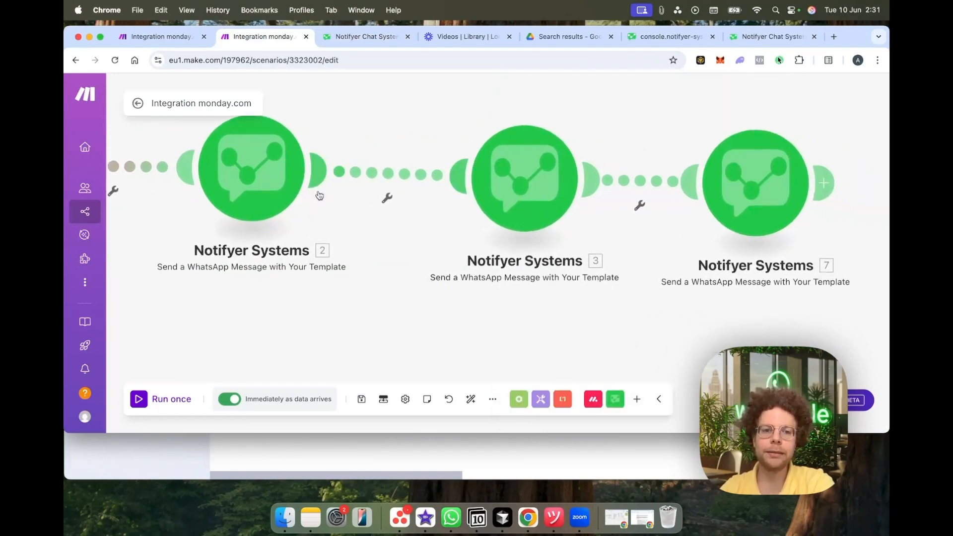
{"action": "right_click", "coordinate": [278, 179]}
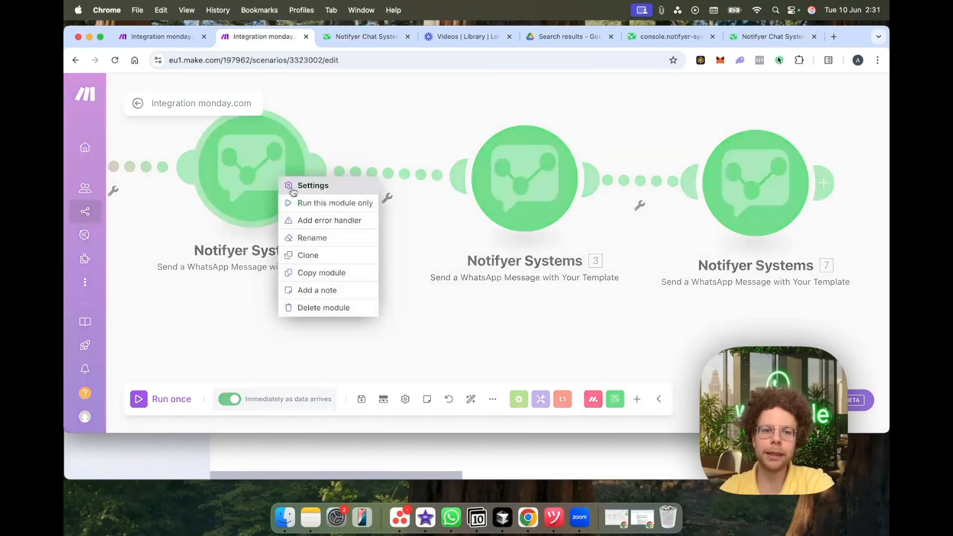
{"action": "left_click", "coordinate": [434, 276]}
{"action": "left_click", "coordinate": [526, 167]}
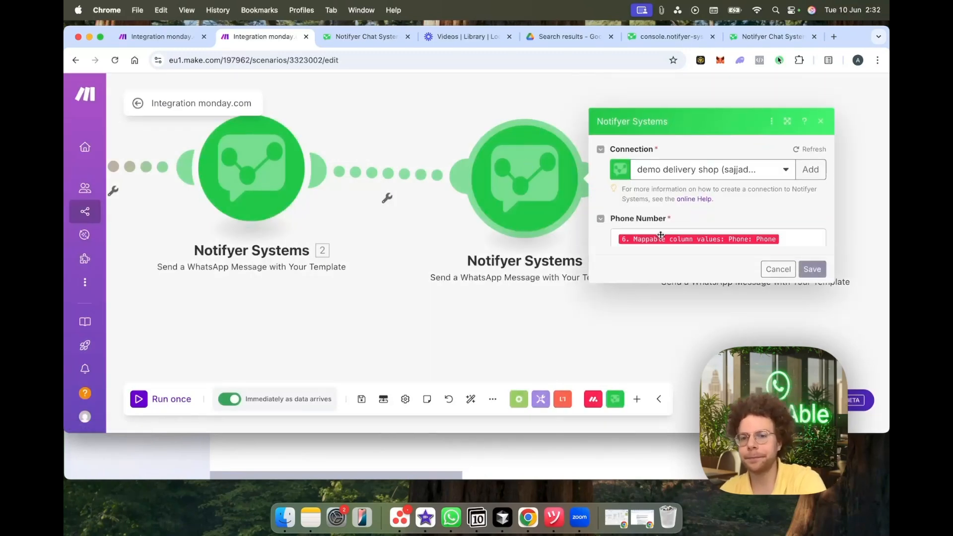
Step: Examine the second Notifyer Systems module's Phone Number mapping, rate_experience -- en_US template preview, and Media URL variable
{"action": "scroll", "coordinate": [661, 235], "scroll_direction": "down", "scroll_amount": 1}
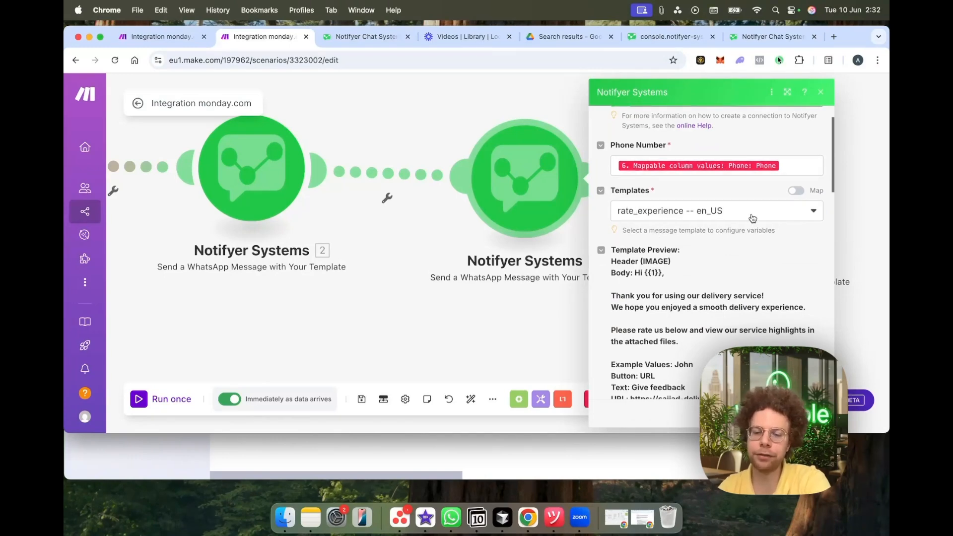
{"action": "scroll", "coordinate": [764, 221], "scroll_direction": "down", "scroll_amount": 2}
{"action": "scroll", "coordinate": [765, 221], "scroll_direction": "up", "scroll_amount": 2}
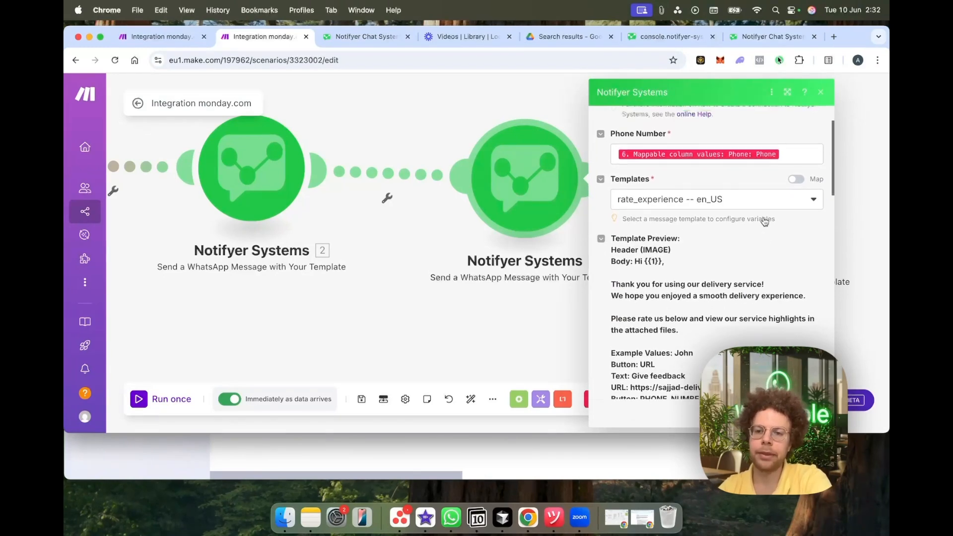
{"action": "scroll", "coordinate": [765, 221], "scroll_direction": "up", "scroll_amount": 1}
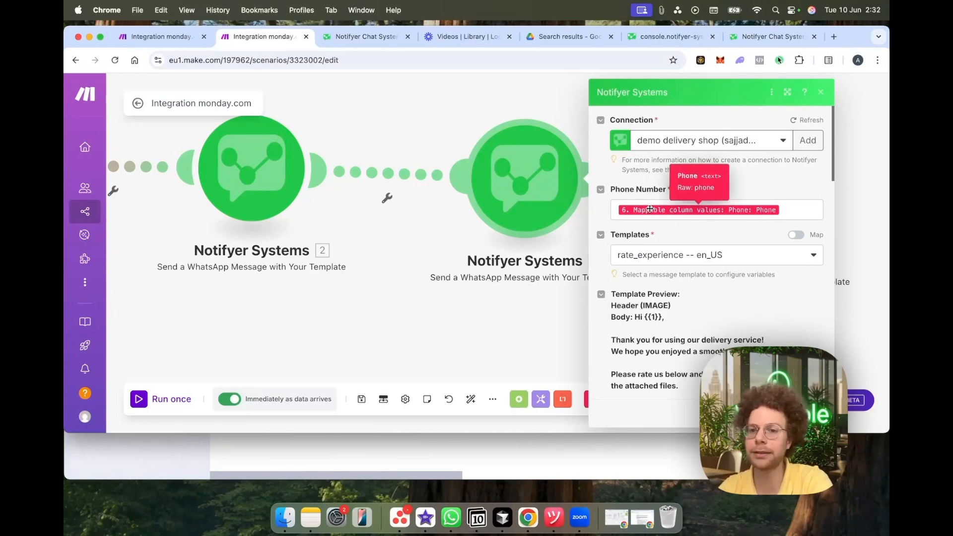
{"action": "scroll", "coordinate": [650, 209], "scroll_direction": "down", "scroll_amount": 10}
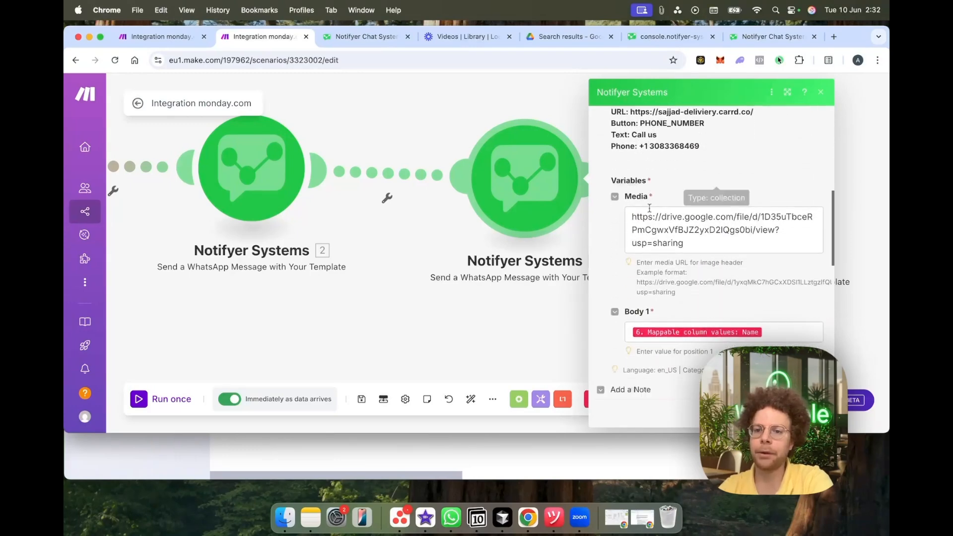
{"action": "left_click", "coordinate": [656, 231]}
{"action": "triple_click", "coordinate": [656, 231]}
{"action": "left_click", "coordinate": [789, 186]}
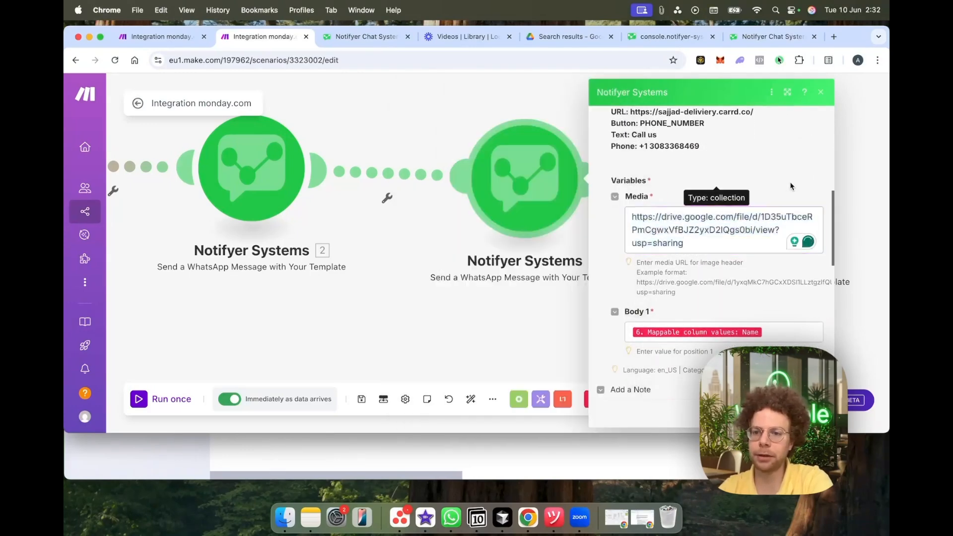
Step: Examine the module's Body 1 mapping, its note and label options, and the message scheduling settings
{"action": "scroll", "coordinate": [704, 320], "scroll_direction": "down", "scroll_amount": 3}
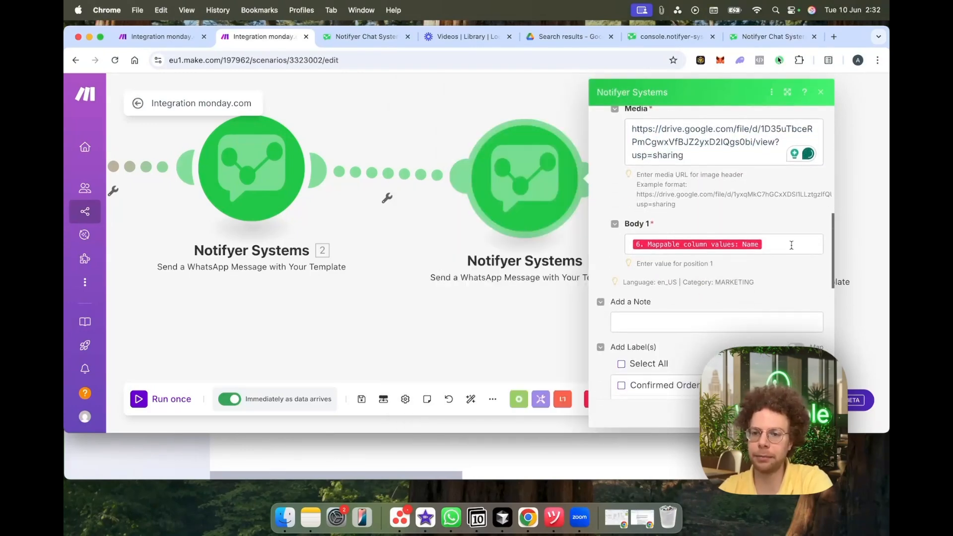
{"action": "left_click", "coordinate": [780, 244]}
{"action": "left_click", "coordinate": [717, 306]}
{"action": "scroll", "coordinate": [716, 306], "scroll_direction": "down", "scroll_amount": 3}
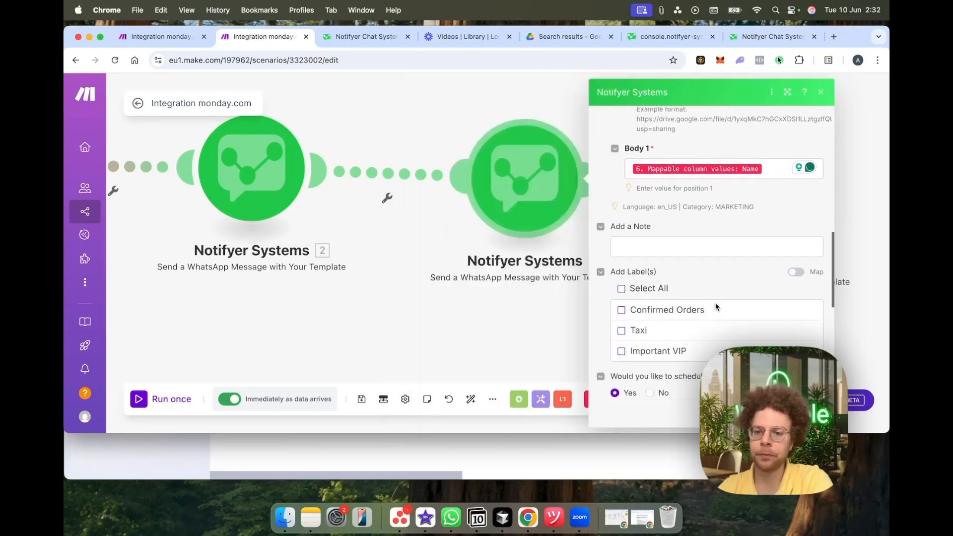
{"action": "scroll", "coordinate": [717, 306], "scroll_direction": "down", "scroll_amount": 1}
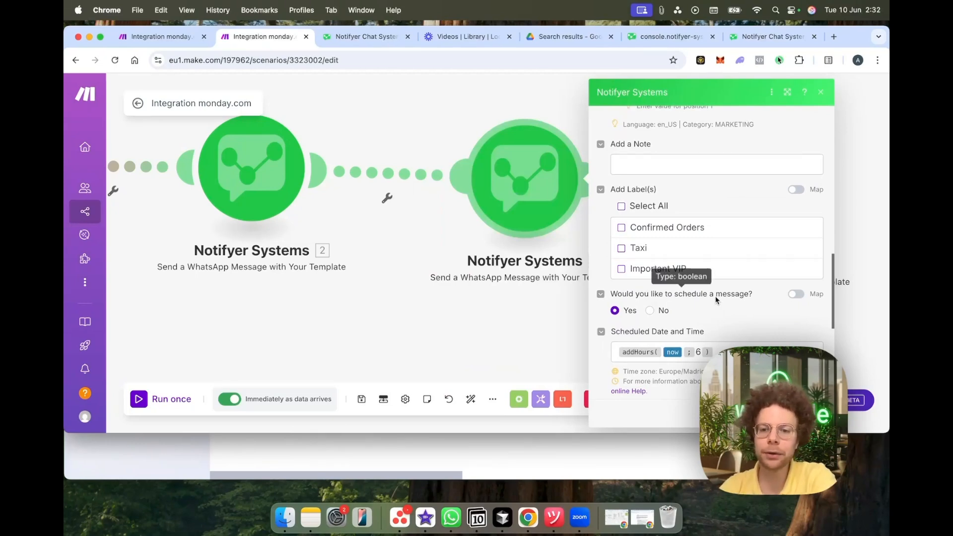
{"action": "scroll", "coordinate": [716, 297], "scroll_direction": "down", "scroll_amount": 5}
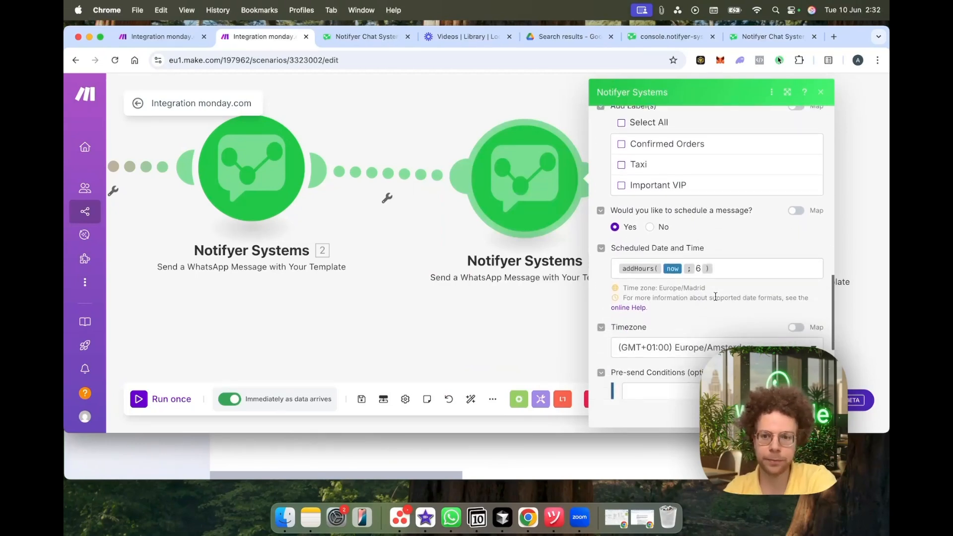
{"action": "scroll", "coordinate": [716, 296], "scroll_direction": "down", "scroll_amount": 1}
Step: Choose Yes for scheduling the message and re-enter Scheduled Date and Time as addHours(now; 6)
{"action": "left_click_drag", "start_coordinate": [612, 191], "coordinate": [732, 192]}
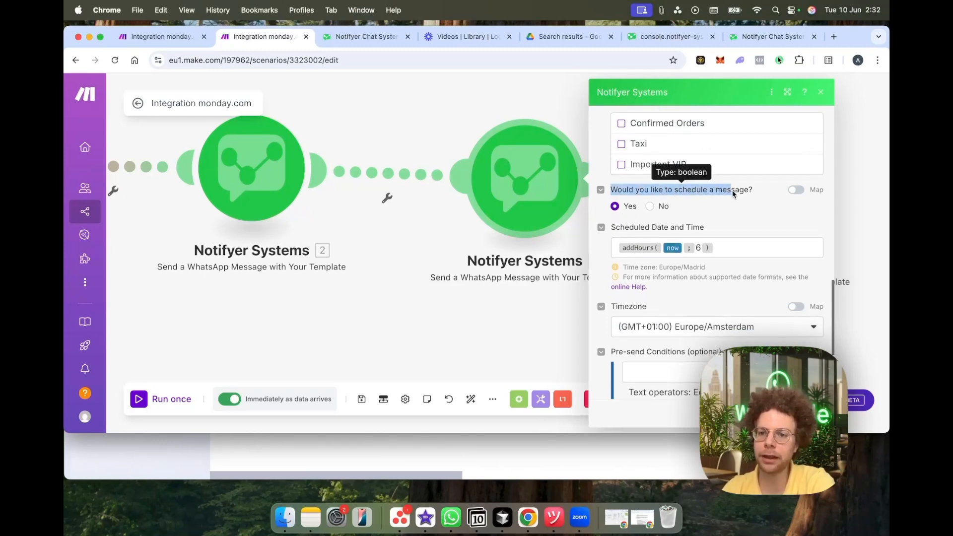
{"action": "left_click", "coordinate": [615, 207]}
{"action": "left_click", "coordinate": [727, 250]}
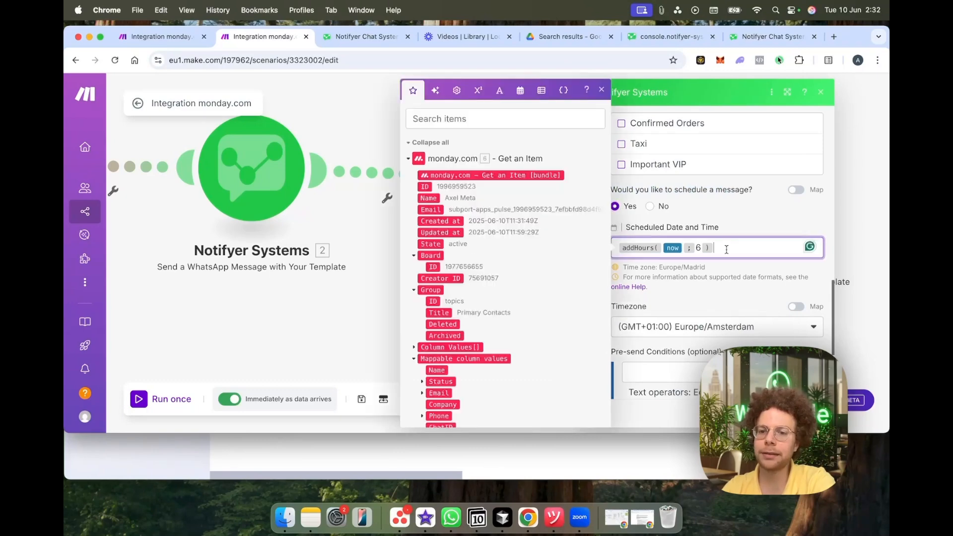
{"action": "left_click_drag", "start_coordinate": [726, 249], "coordinate": [627, 250]}
{"action": "key", "text": "BackSpace"}
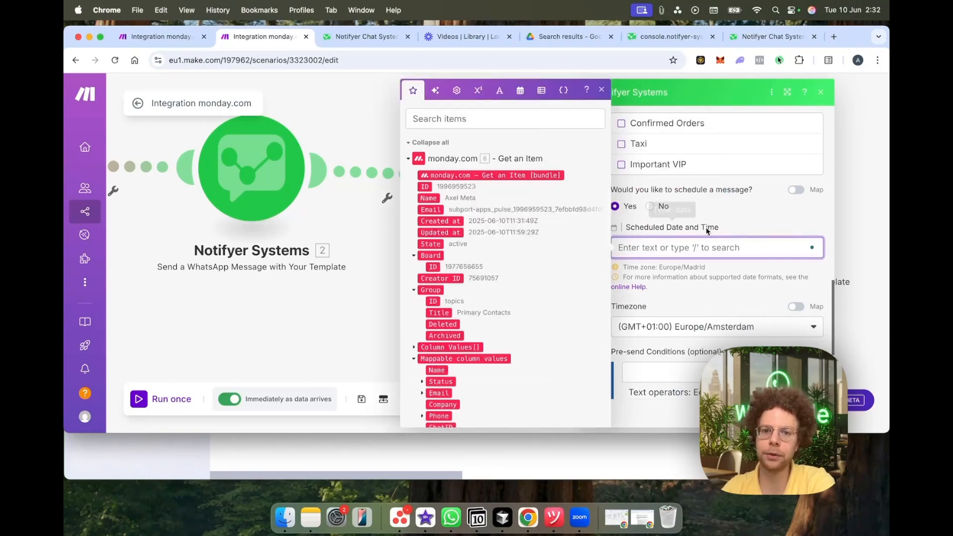
{"action": "left_click", "coordinate": [520, 92]}
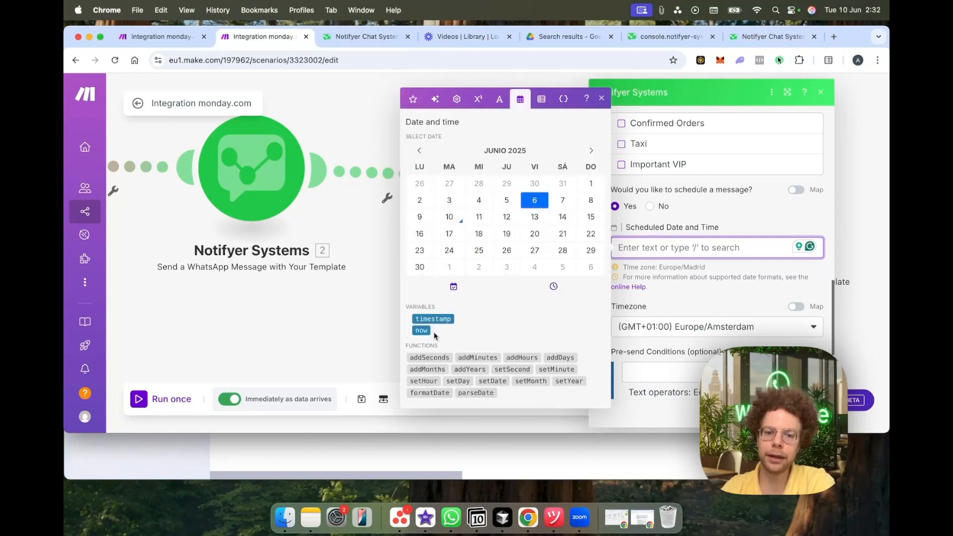
{"action": "left_click", "coordinate": [521, 358]}
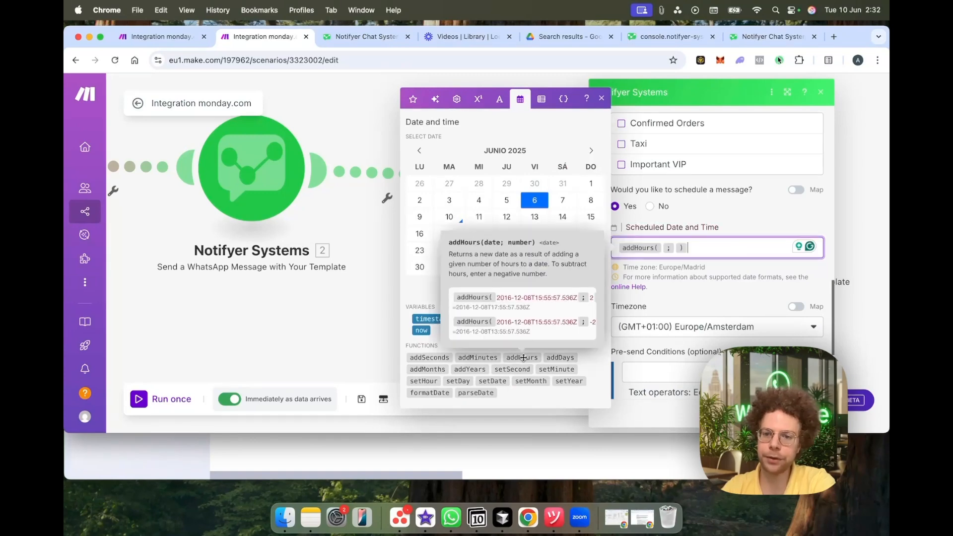
{"action": "left_click", "coordinate": [664, 248]}
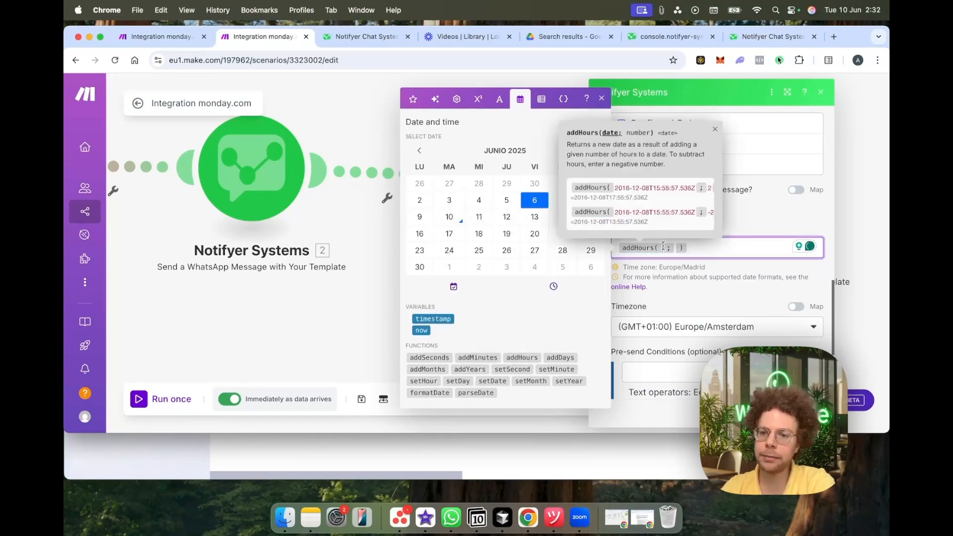
{"action": "left_click", "coordinate": [420, 331]}
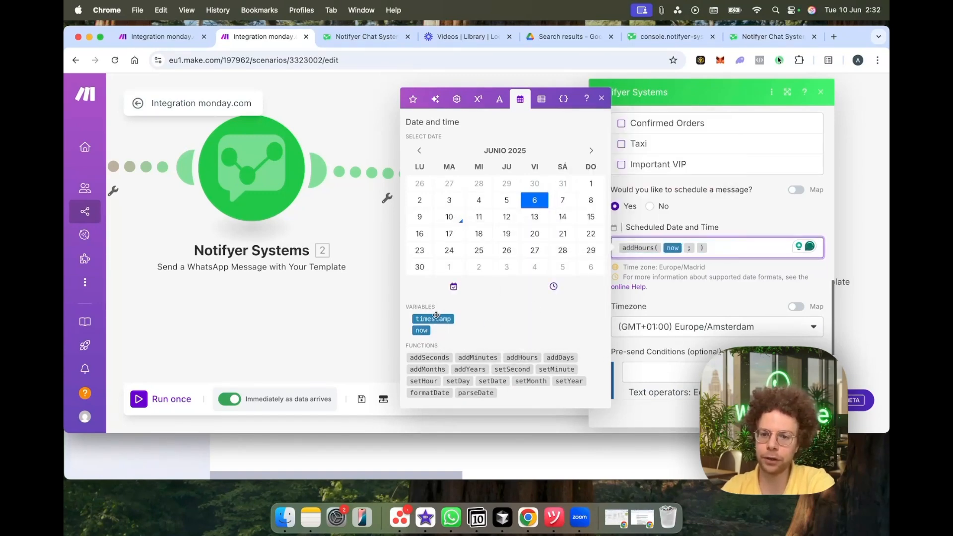
{"action": "left_click", "coordinate": [695, 246]}
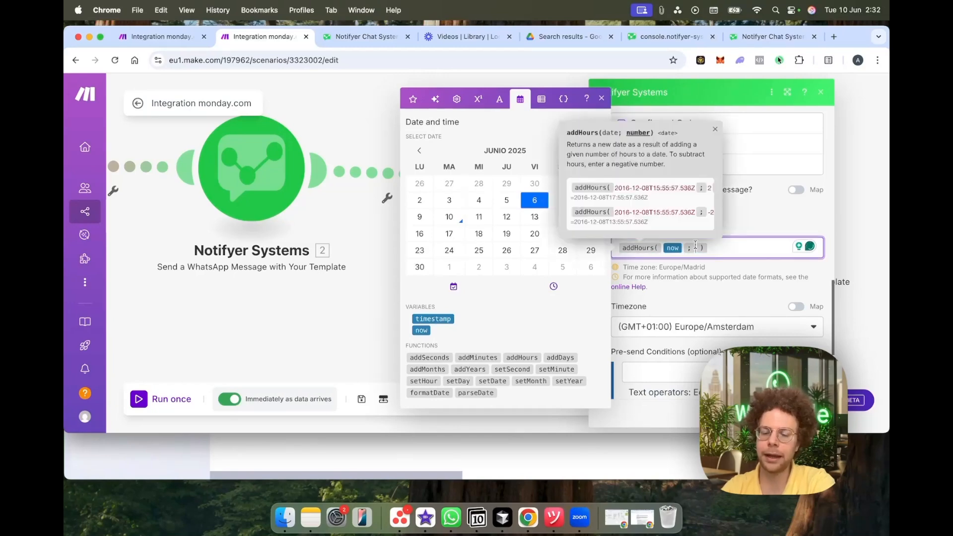
{"action": "type", "text": "6"}
{"action": "left_click", "coordinate": [739, 267]}
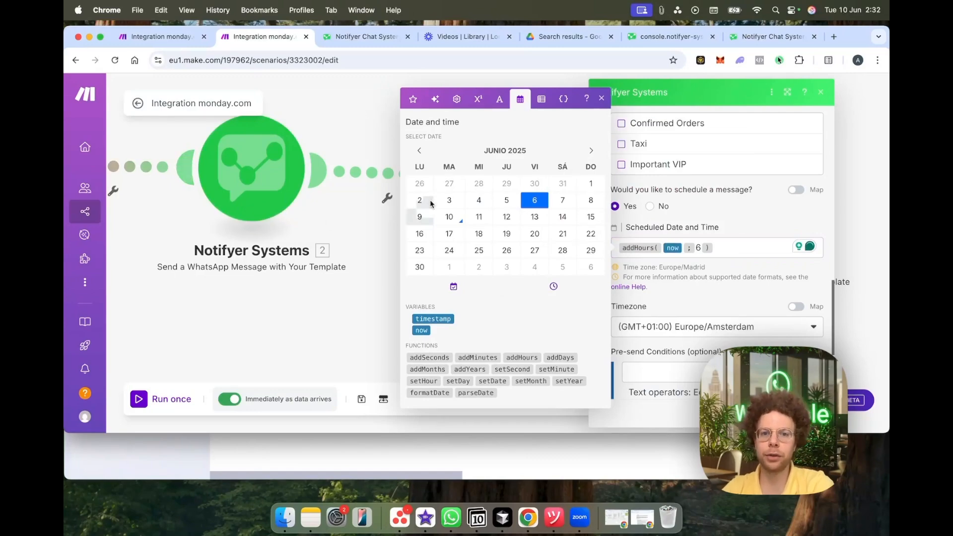
Step: Switch to the My Contacts board in monday.com to view the contact's Status, then return to the Make scenario
{"action": "key", "text": "ctrl+Up"}
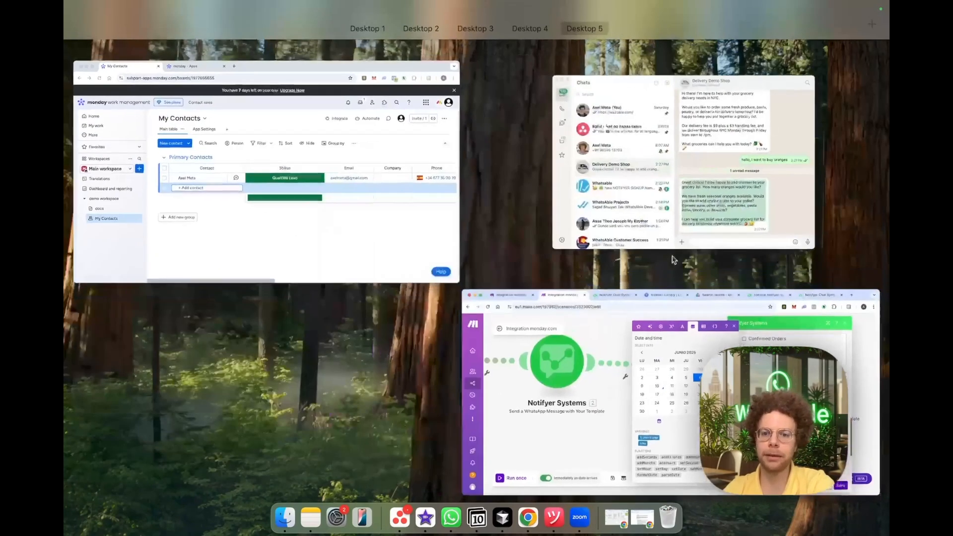
{"action": "left_click", "coordinate": [348, 176]}
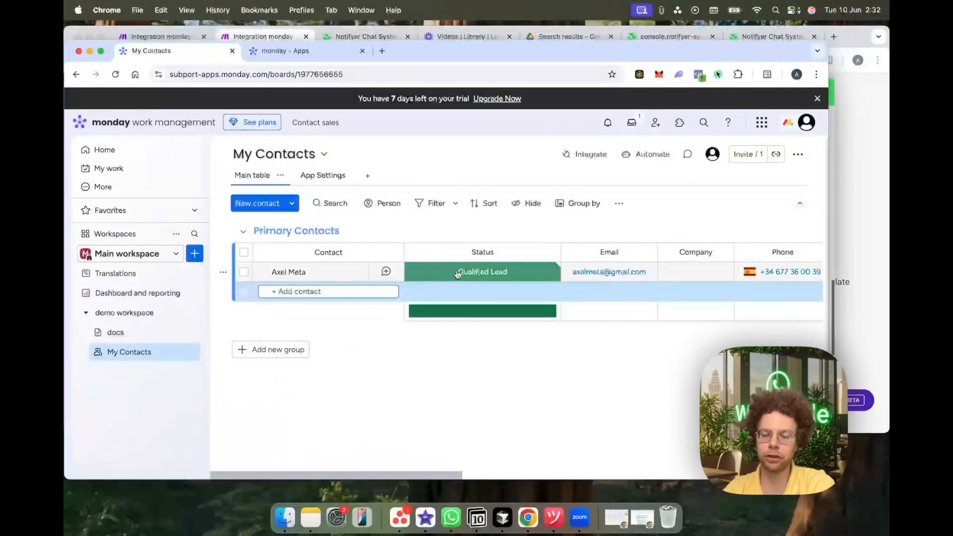
{"action": "key", "text": "ctrl+Up"}
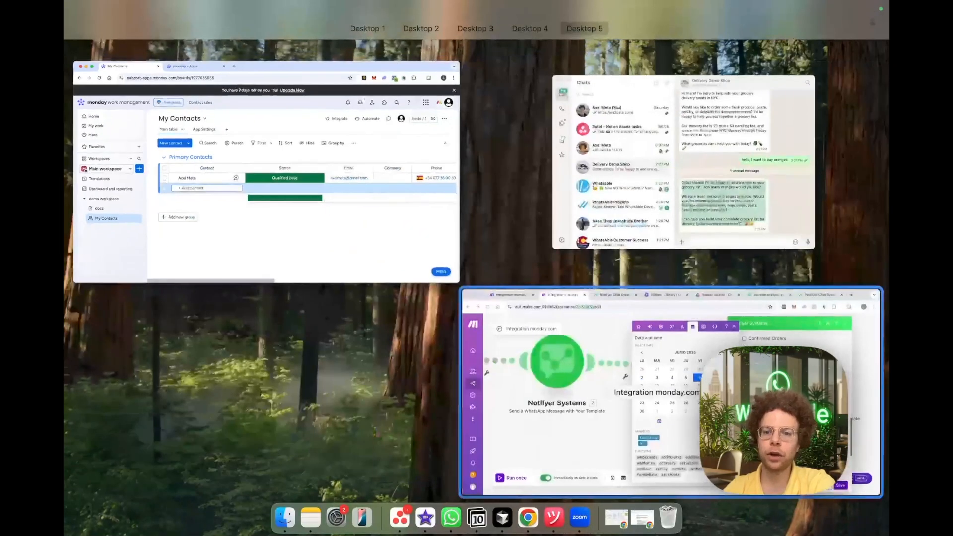
{"action": "left_click", "coordinate": [571, 338]}
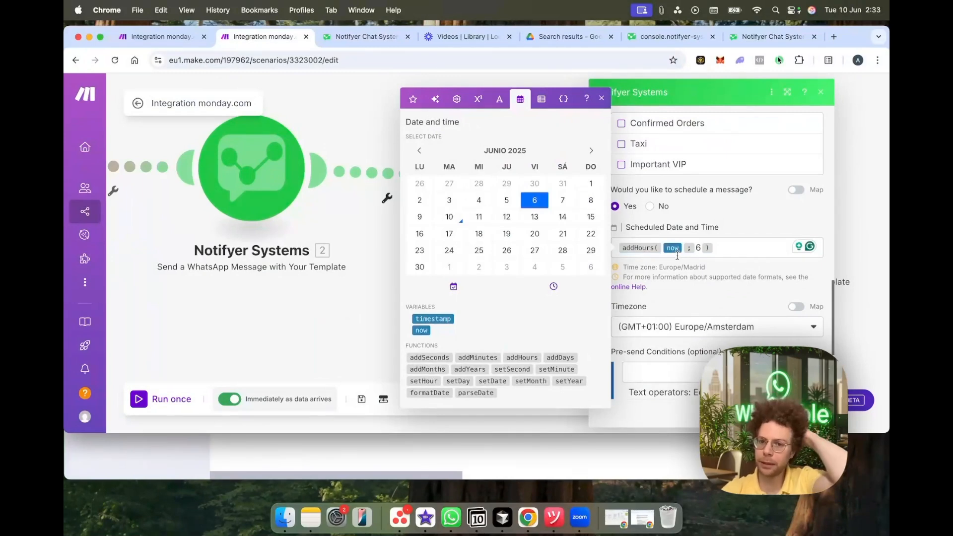
Step: Examine the module's Timezone, Pre-send Conditions, and Criteria to schedule message alongside the scheduled time
{"action": "scroll", "coordinate": [717, 248], "scroll_direction": "down", "scroll_amount": 5}
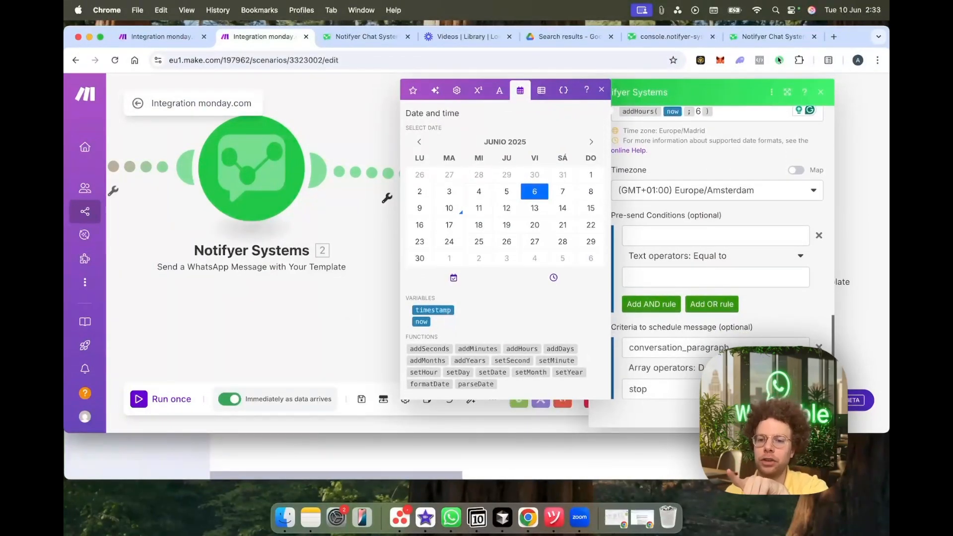
{"action": "scroll", "coordinate": [718, 249], "scroll_direction": "down", "scroll_amount": 1}
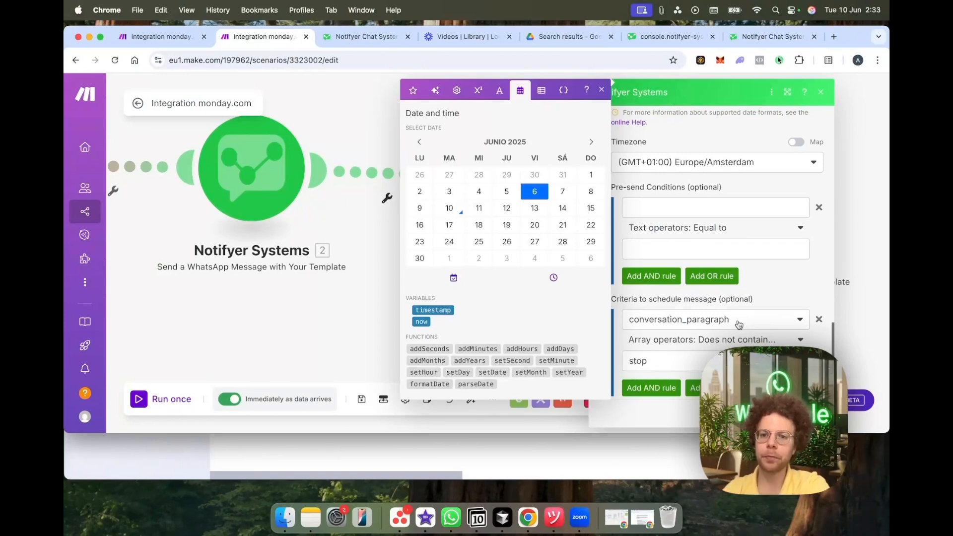
{"action": "scroll", "coordinate": [738, 324], "scroll_direction": "up", "scroll_amount": 4}
{"action": "scroll", "coordinate": [713, 255], "scroll_direction": "down", "scroll_amount": 5}
{"action": "scroll", "coordinate": [713, 254], "scroll_direction": "up", "scroll_amount": 4}
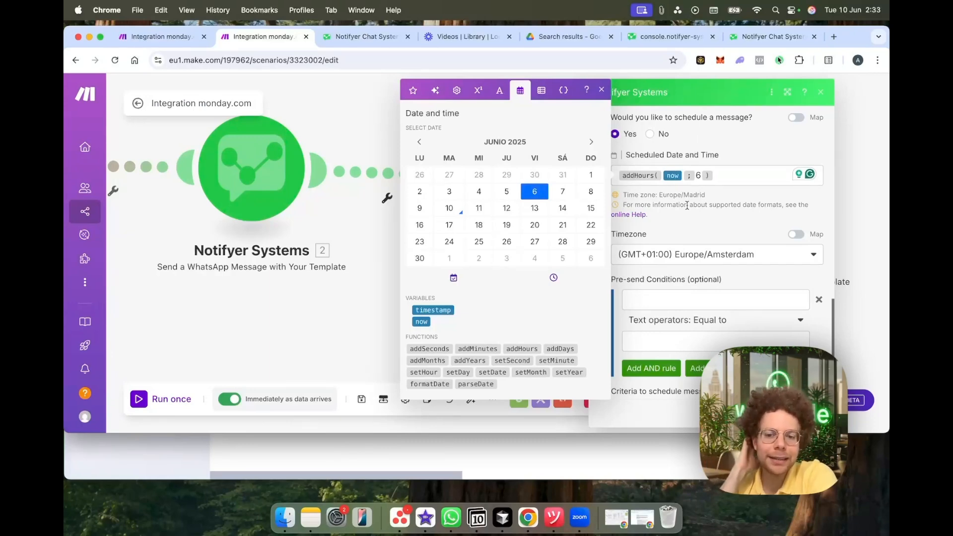
{"action": "scroll", "coordinate": [723, 294], "scroll_direction": "down", "scroll_amount": 4}
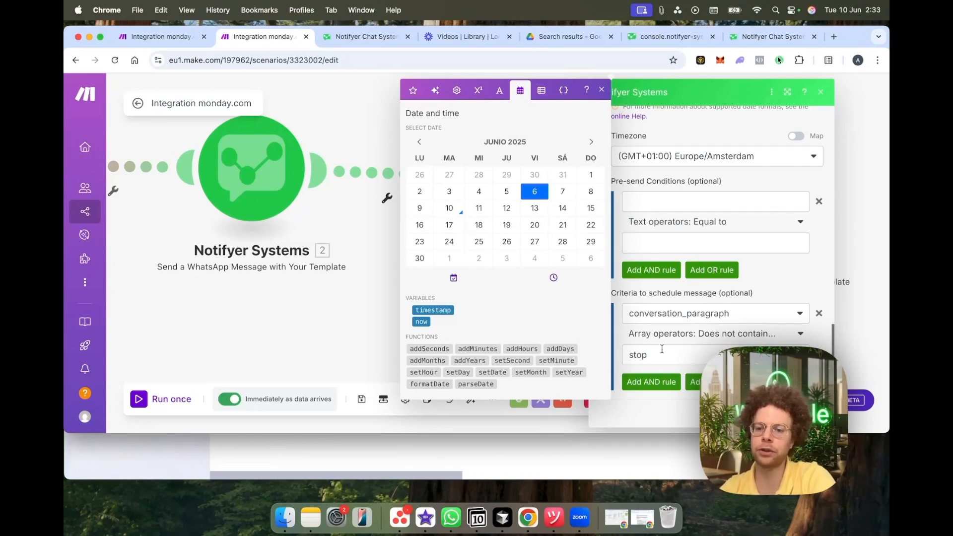
{"action": "scroll", "coordinate": [749, 192], "scroll_direction": "up", "scroll_amount": 4}
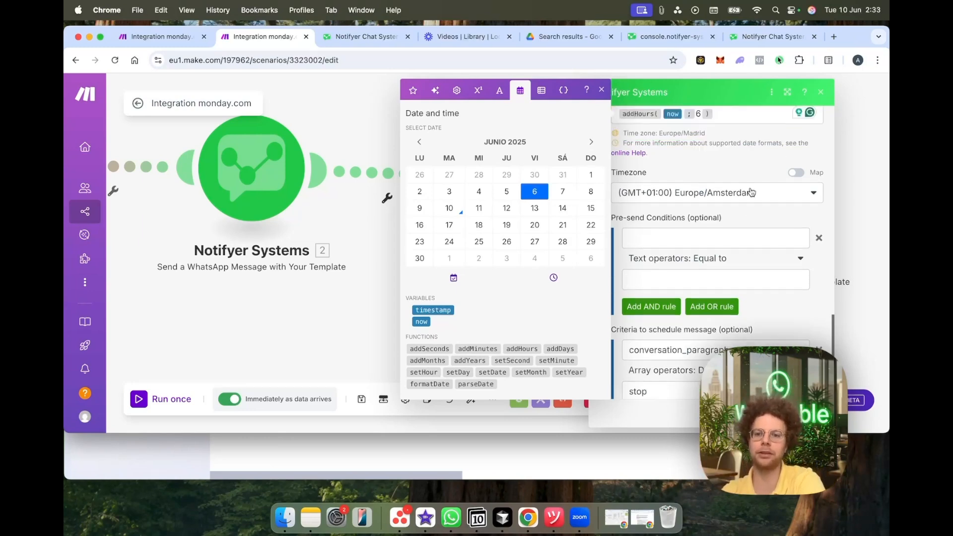
{"action": "scroll", "coordinate": [739, 158], "scroll_direction": "down", "scroll_amount": 4}
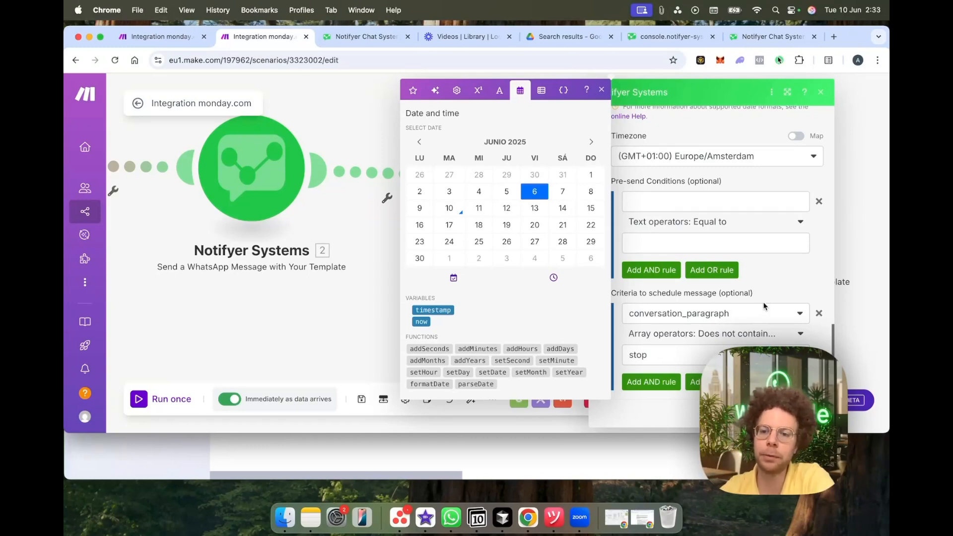
{"action": "scroll", "coordinate": [736, 236], "scroll_direction": "up", "scroll_amount": 5}
{"action": "scroll", "coordinate": [737, 237], "scroll_direction": "down", "scroll_amount": 5}
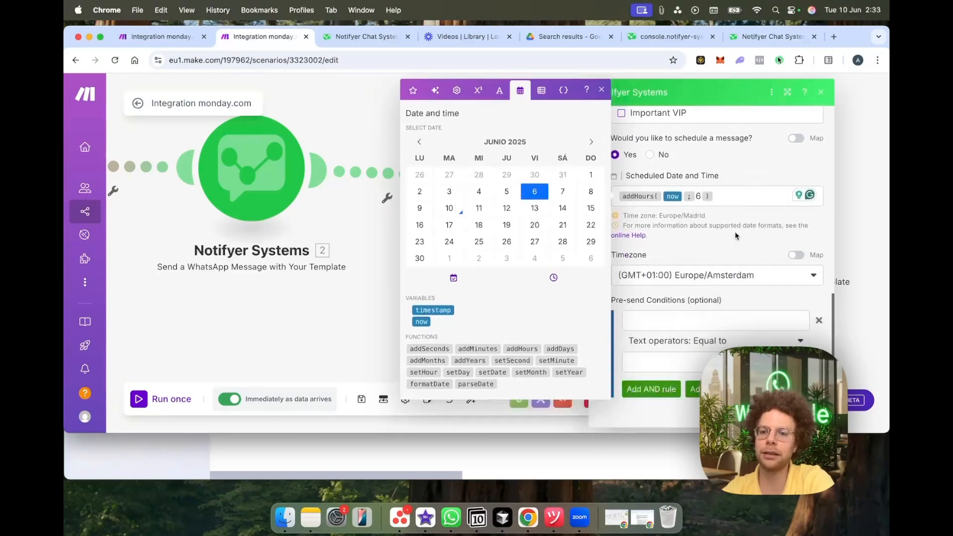
Step: View the fields available for the schedule criteria, keep conversation_paragraph, and save the second Notifyer Systems module
{"action": "left_click", "coordinate": [745, 313]}
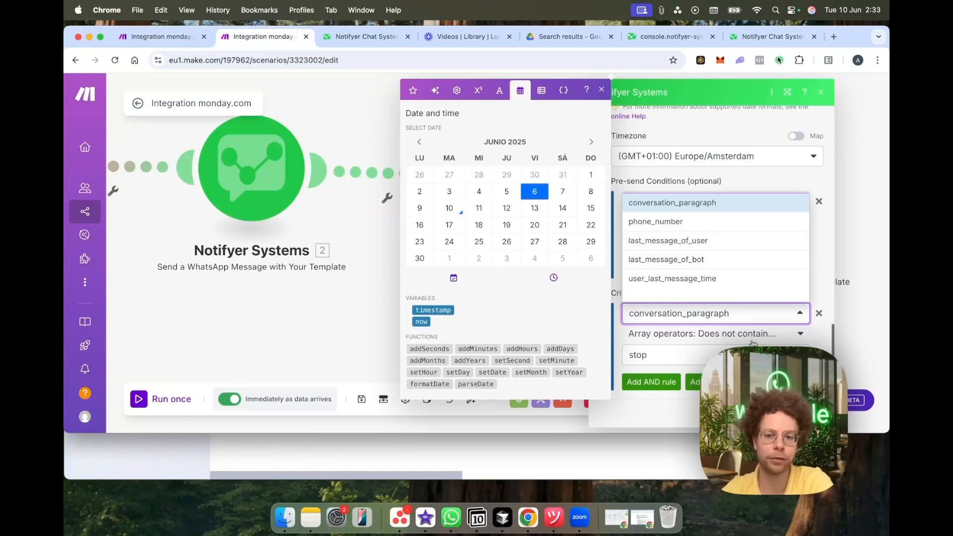
{"action": "left_click", "coordinate": [774, 385]}
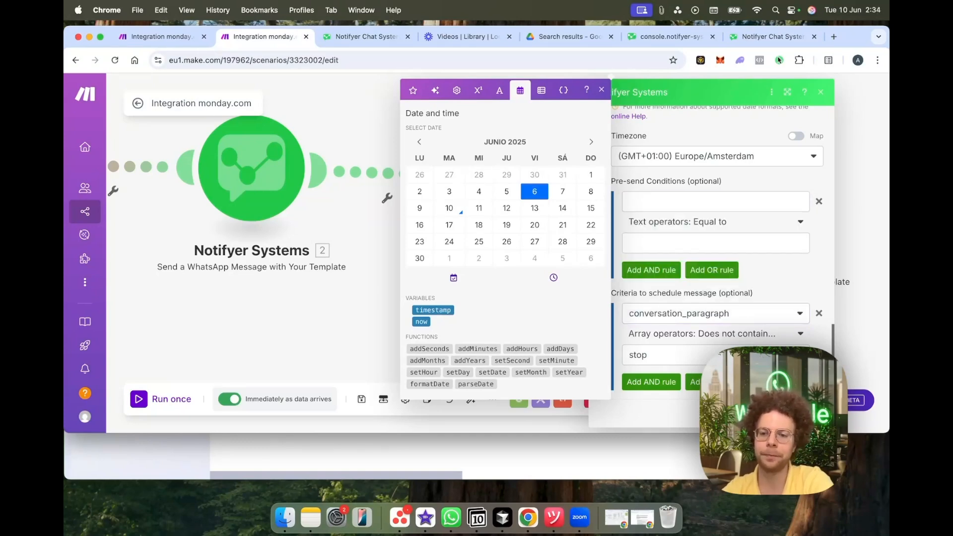
{"action": "left_click", "coordinate": [813, 413]}
Step: Open the third Notifyer Systems module's settings and examine its Scheduled Date and Time formula
{"action": "left_click", "coordinate": [755, 183]}
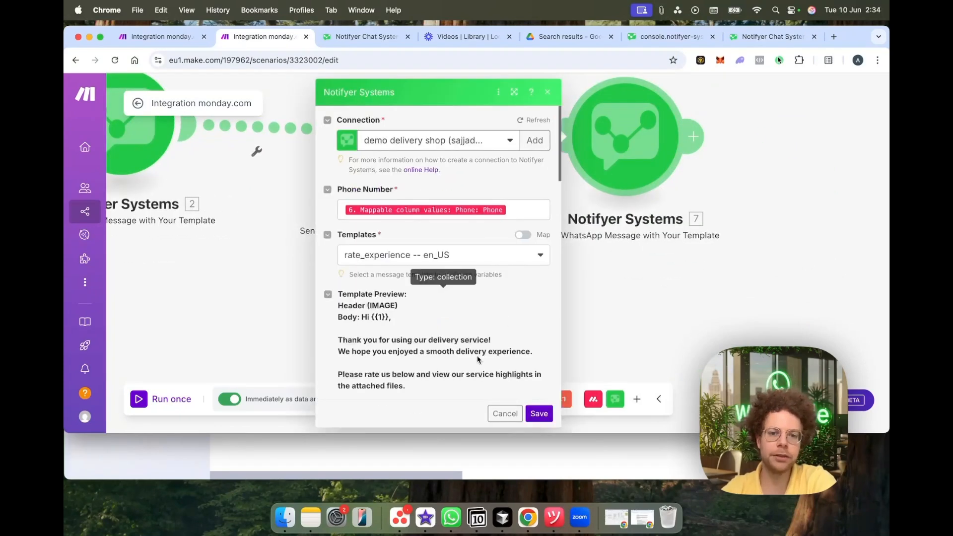
{"action": "scroll", "coordinate": [478, 358], "scroll_direction": "down", "scroll_amount": 15}
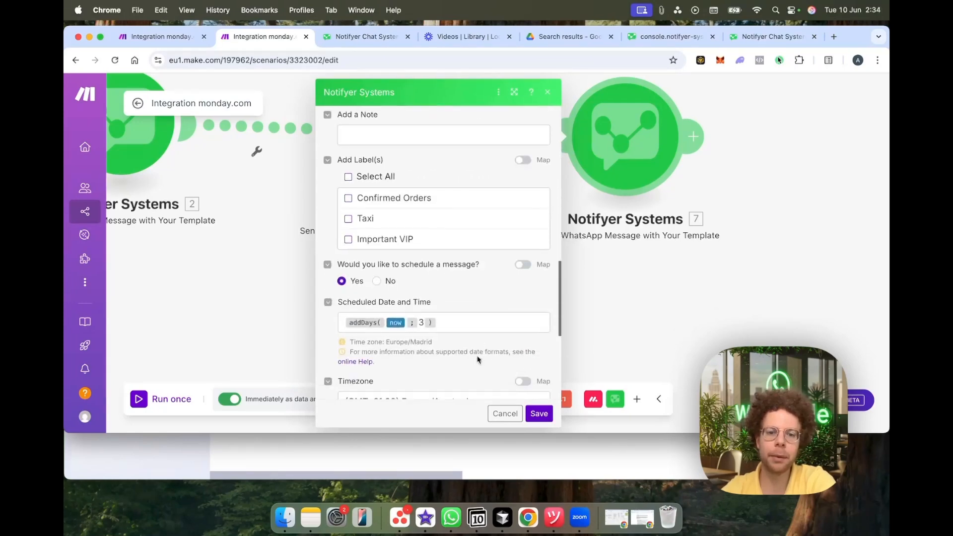
{"action": "scroll", "coordinate": [478, 359], "scroll_direction": "down", "scroll_amount": 2}
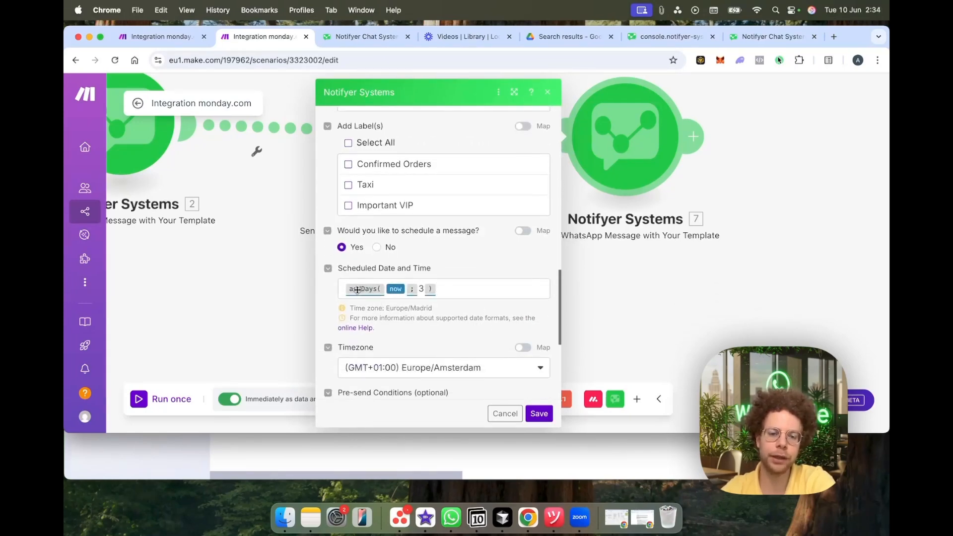
{"action": "mouse_move", "coordinate": [370, 290]}
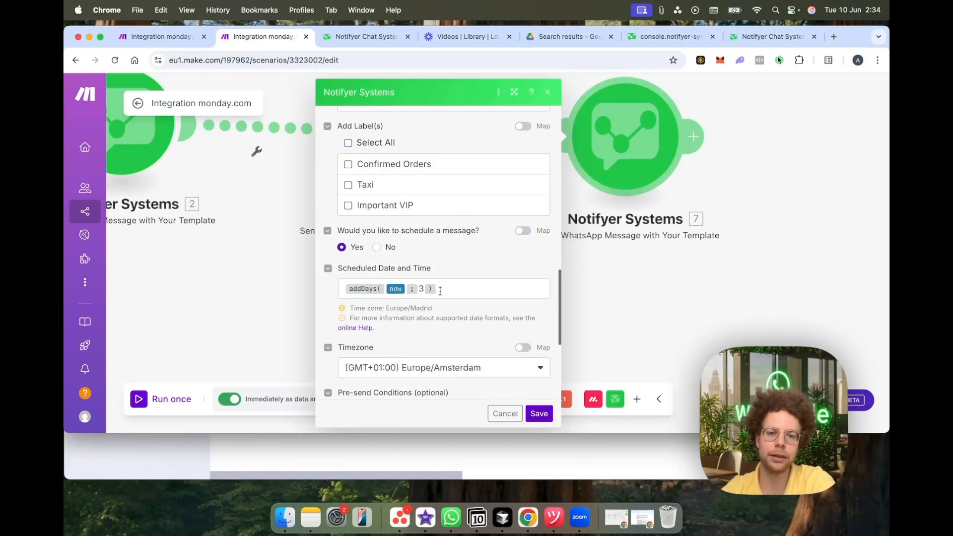
Step: Review the third Notifyer Systems module's Timezone, schedule criteria, variables, and rate_experience template, and save the module
{"action": "scroll", "coordinate": [458, 341], "scroll_direction": "down", "scroll_amount": 10}
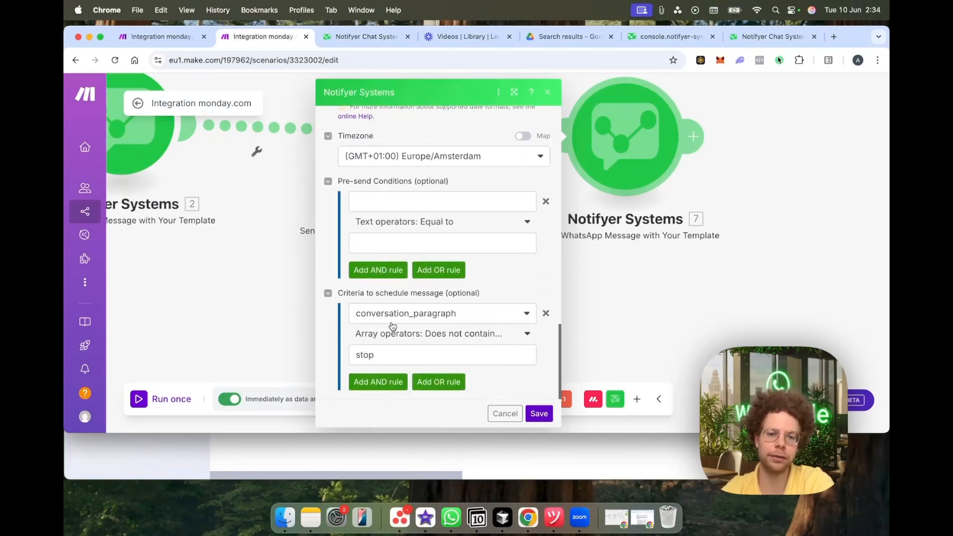
{"action": "scroll", "coordinate": [481, 338], "scroll_direction": "up", "scroll_amount": 20}
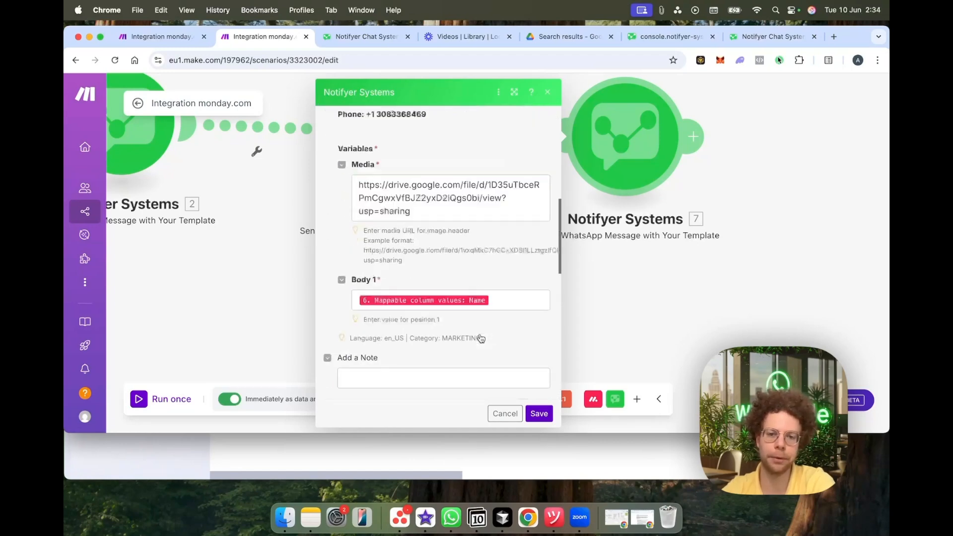
{"action": "scroll", "coordinate": [481, 338], "scroll_direction": "up", "scroll_amount": 1}
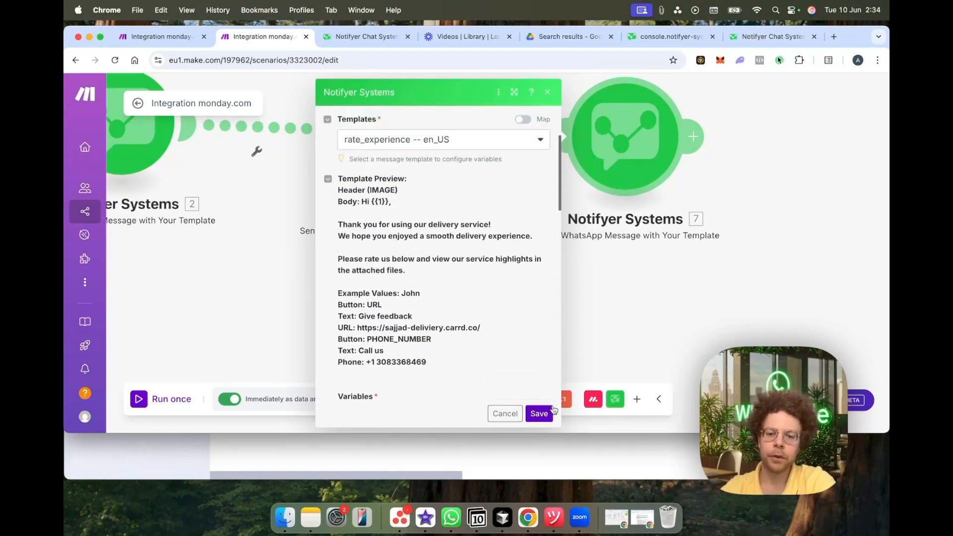
{"action": "left_click", "coordinate": [539, 414]}
{"action": "scroll", "coordinate": [630, 275], "scroll_direction": "down", "scroll_amount": 5}
{"action": "scroll", "coordinate": [630, 275], "scroll_direction": "up", "scroll_amount": 3}
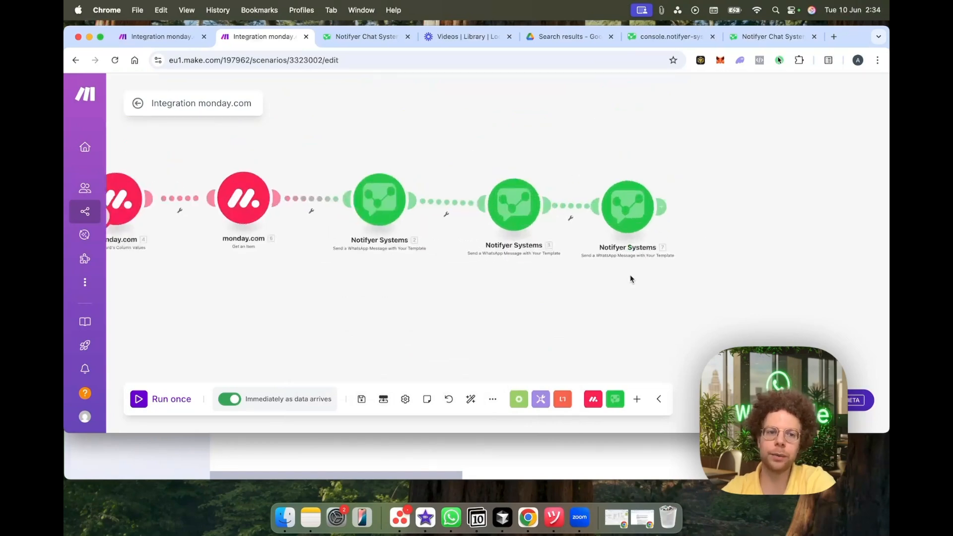
{"action": "scroll", "coordinate": [630, 275], "scroll_direction": "down", "scroll_amount": 5}
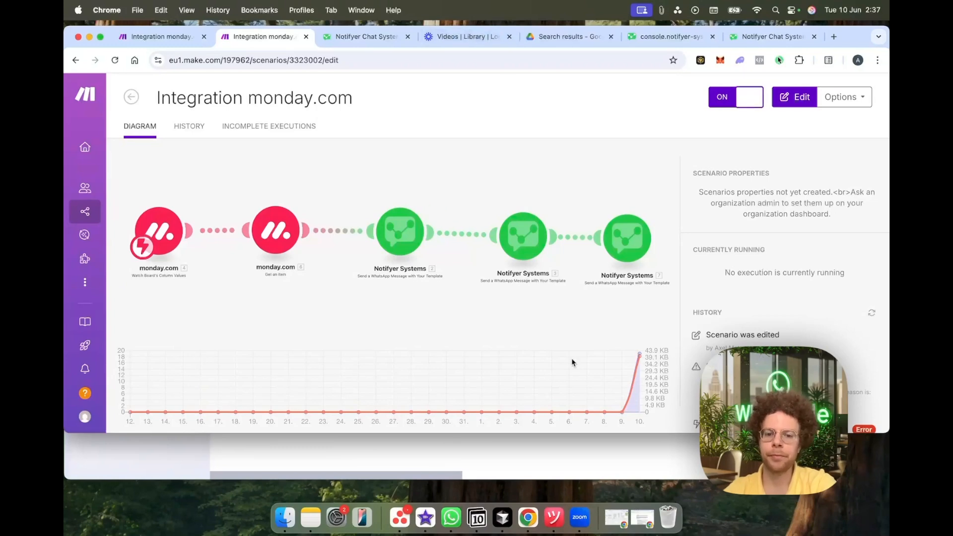
Step: Switch to the My Contacts board in monday.com and set the contact's Status to Partner
{"action": "left_click", "coordinate": [487, 454]}
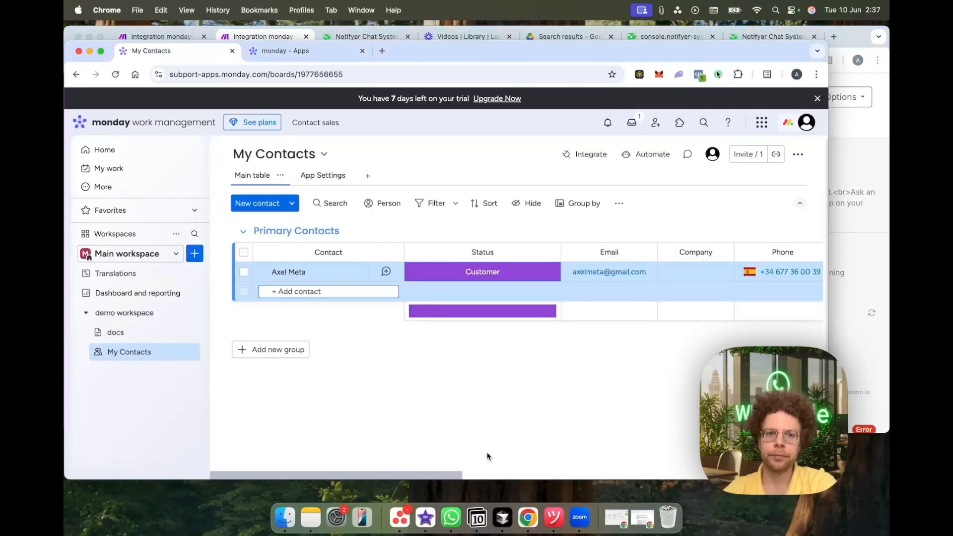
{"action": "left_click", "coordinate": [457, 267]}
{"action": "left_click", "coordinate": [479, 350]}
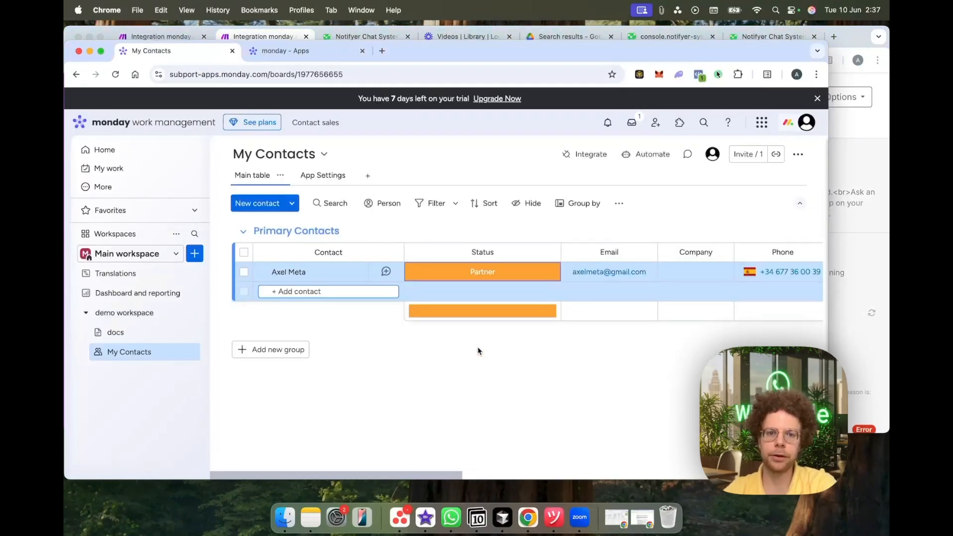
Step: Return to the Make scenario to check its execution, then view the newest messages in WhatsApp's Delivery Demo Shop chat
{"action": "left_click", "coordinate": [207, 34]}
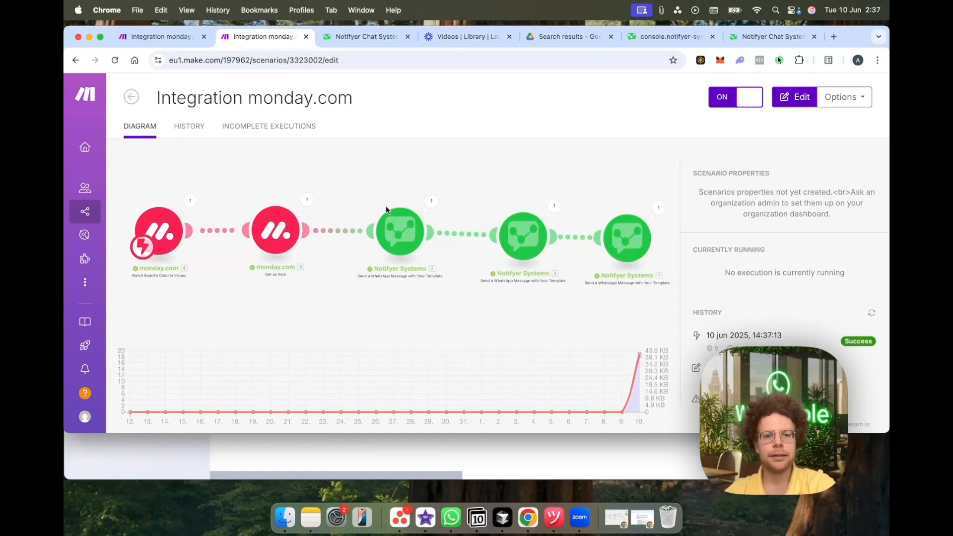
{"action": "left_click", "coordinate": [404, 239]}
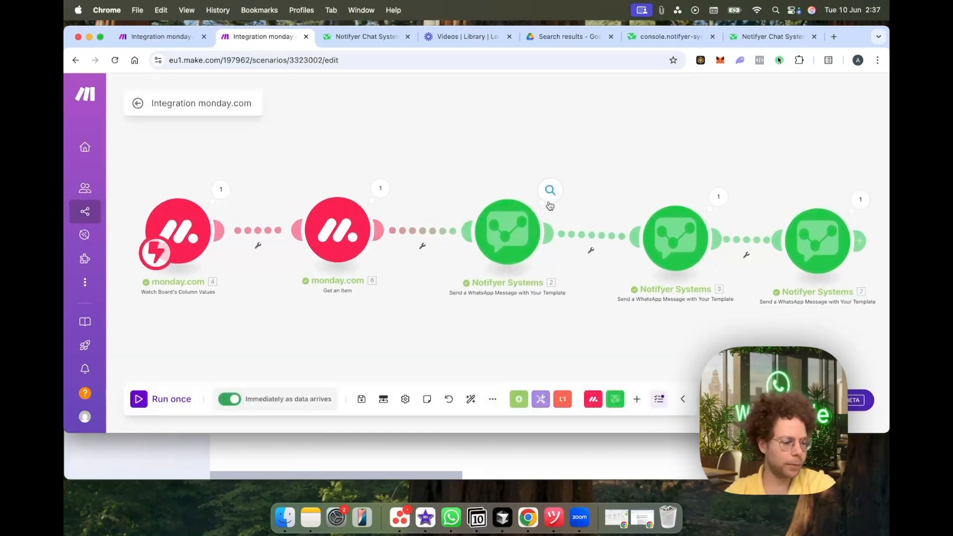
{"action": "left_click", "coordinate": [451, 517]}
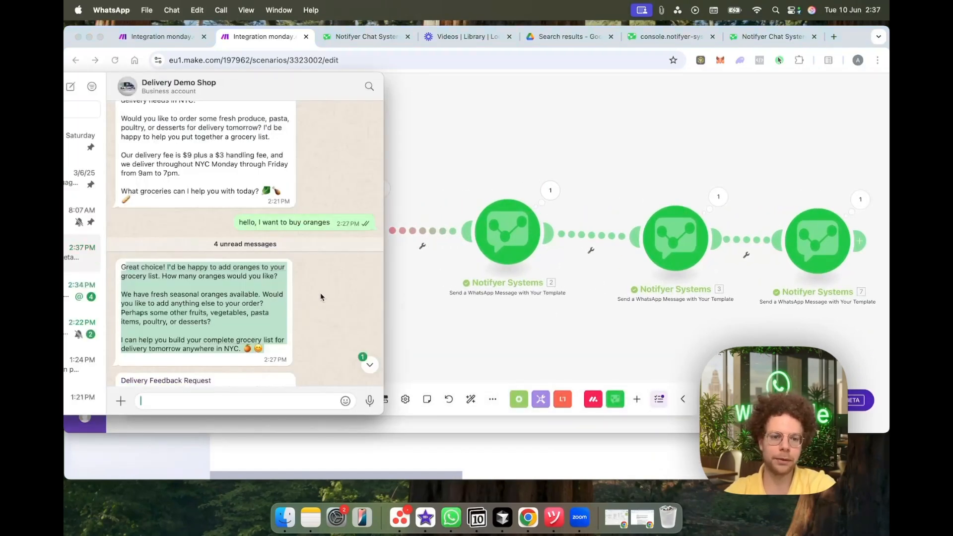
{"action": "left_click", "coordinate": [370, 365]}
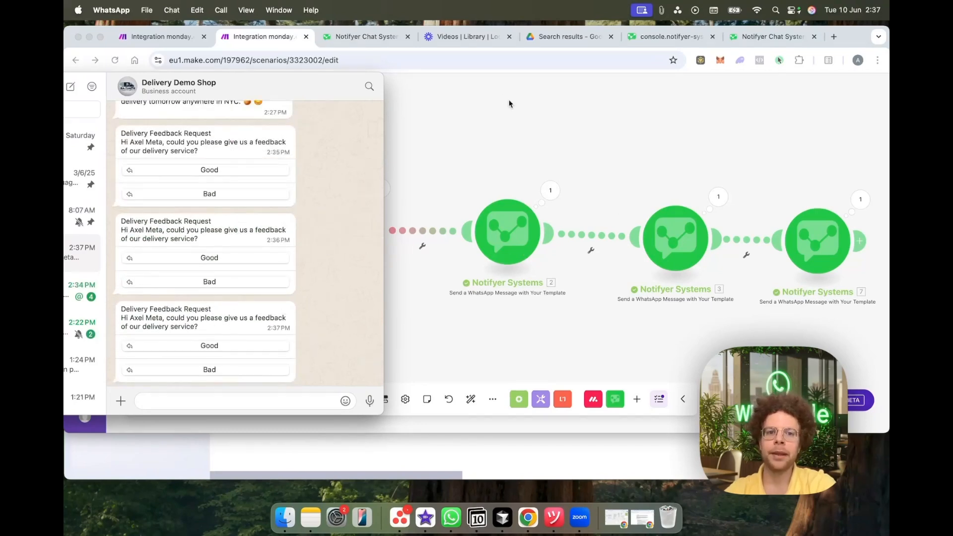
Step: Switch to the Notifyer chat and send the contact the message "hello how can I help"
{"action": "left_click", "coordinate": [365, 36]}
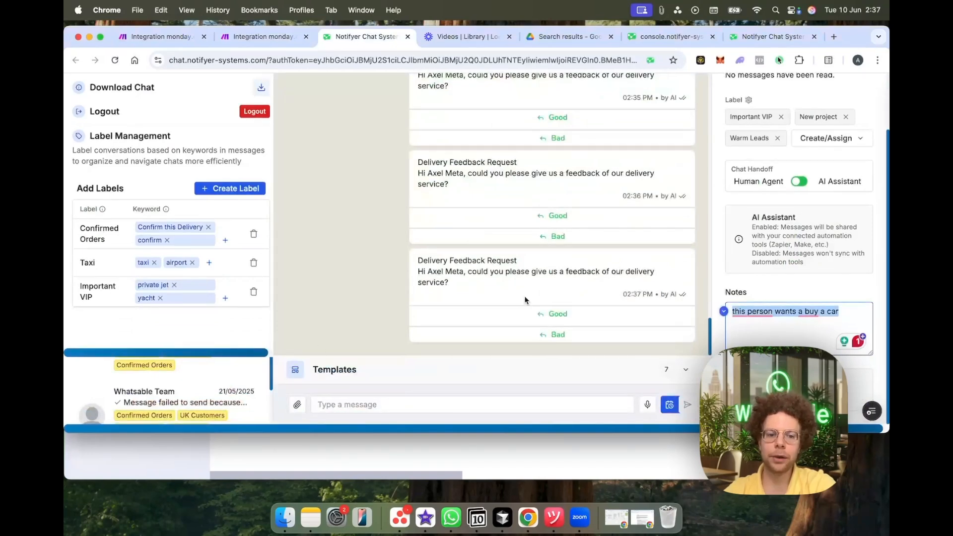
{"action": "left_click", "coordinate": [433, 404]}
{"action": "type", "text": "hello how can "}
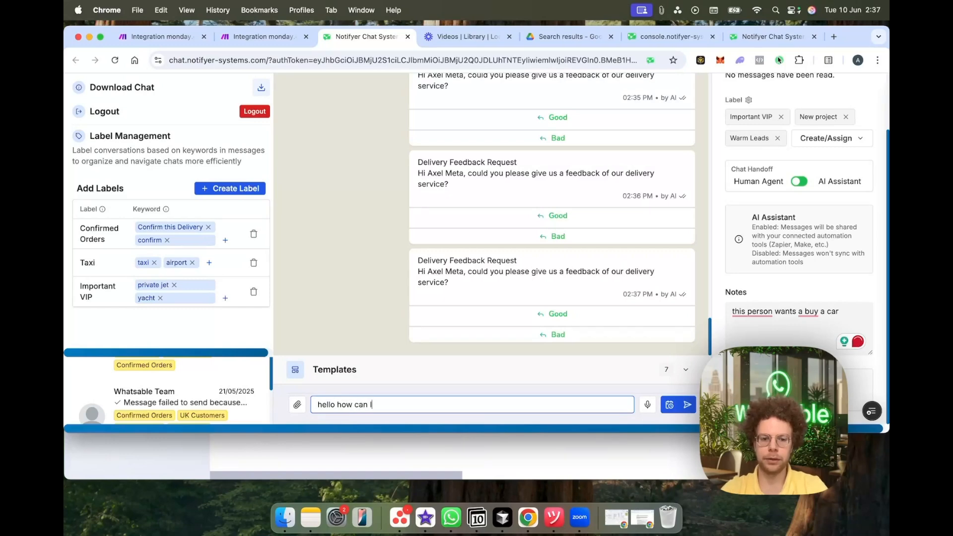
{"action": "type", "text": "I help"}
{"action": "key", "text": "Return"}
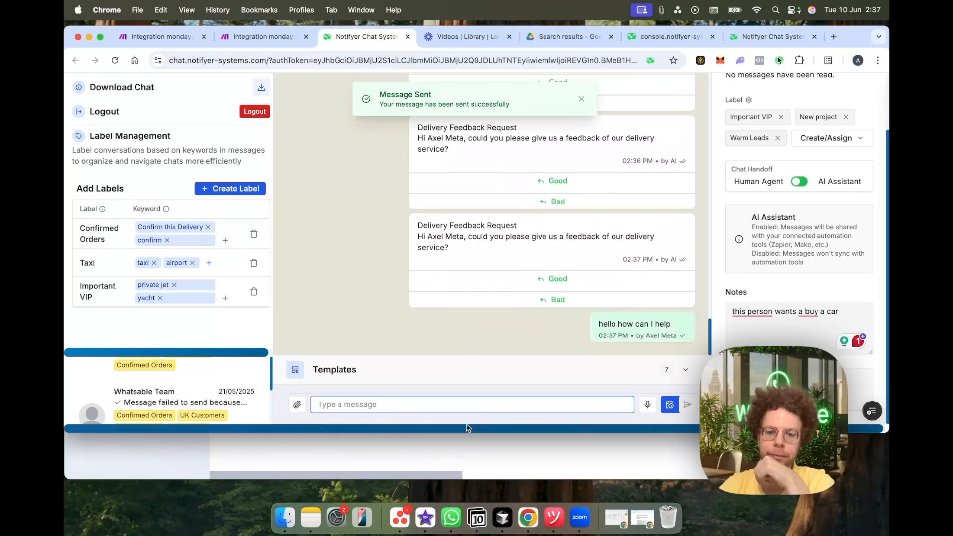
{"action": "left_click", "coordinate": [465, 423]}
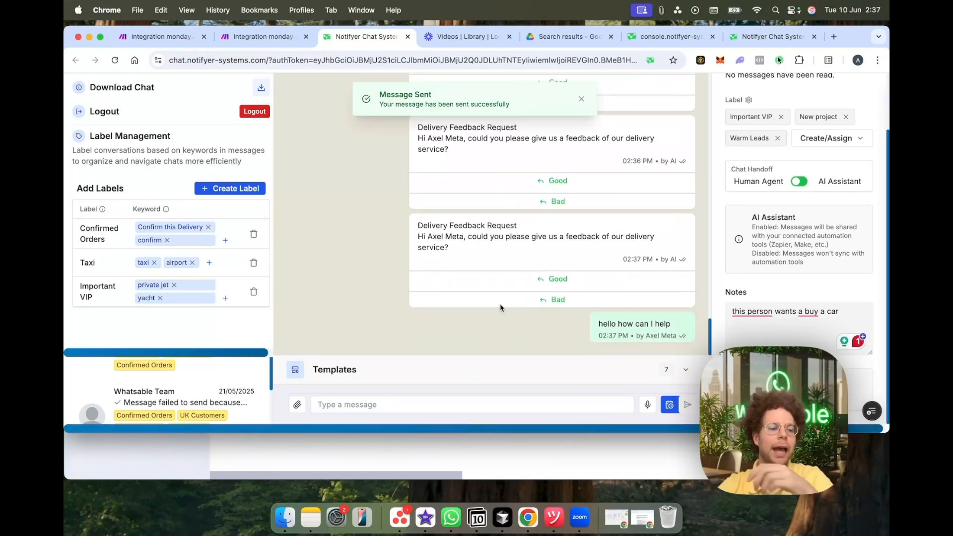